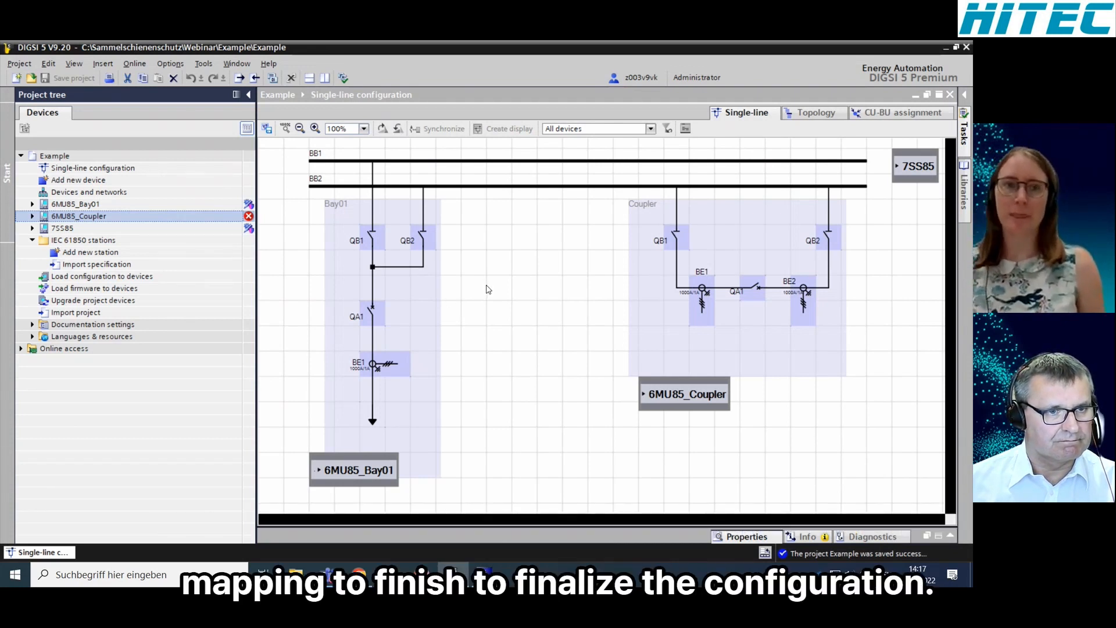
Enable the 9-2 MU 7SS85CU communication protocol on the ETH-BD-2FO module at port E of 6MU85_Bay01
left_click(32, 204)
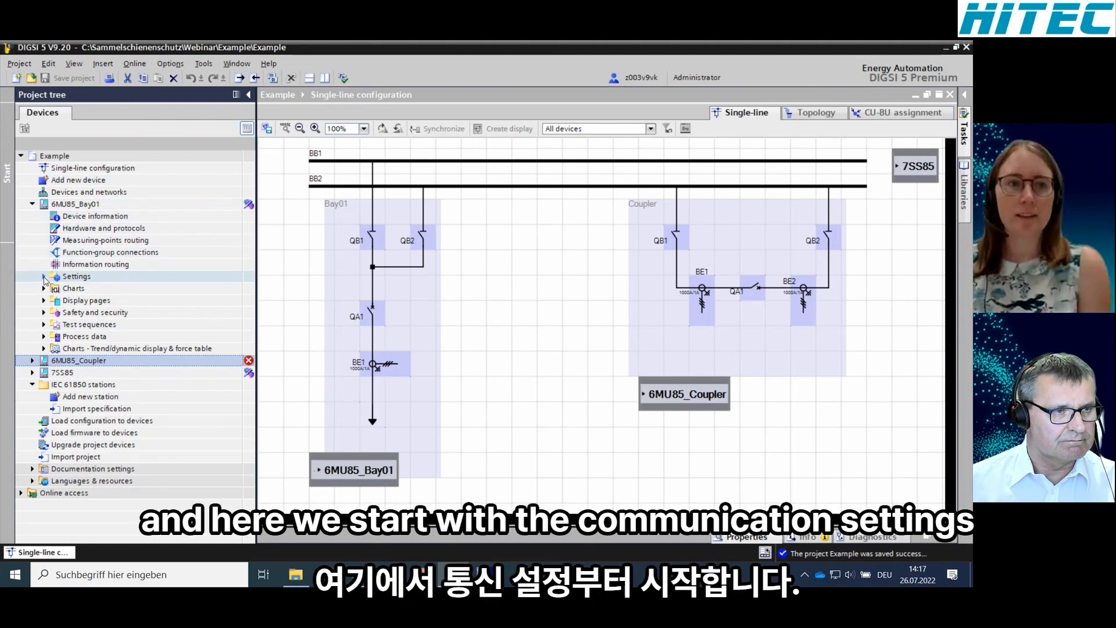
left_click(91, 229)
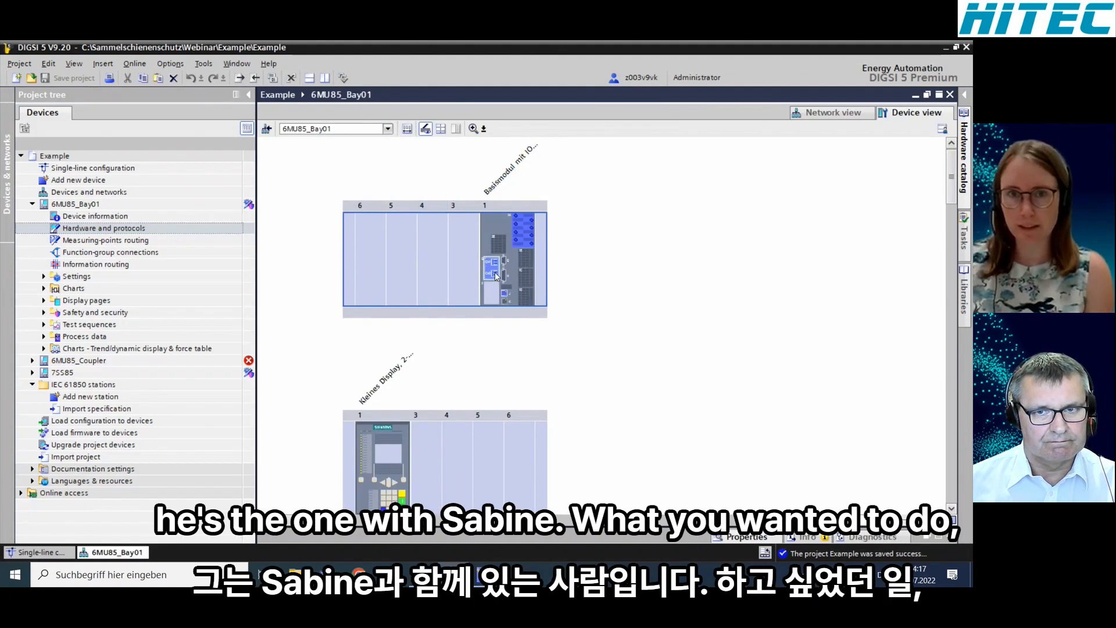
double_click(495, 276)
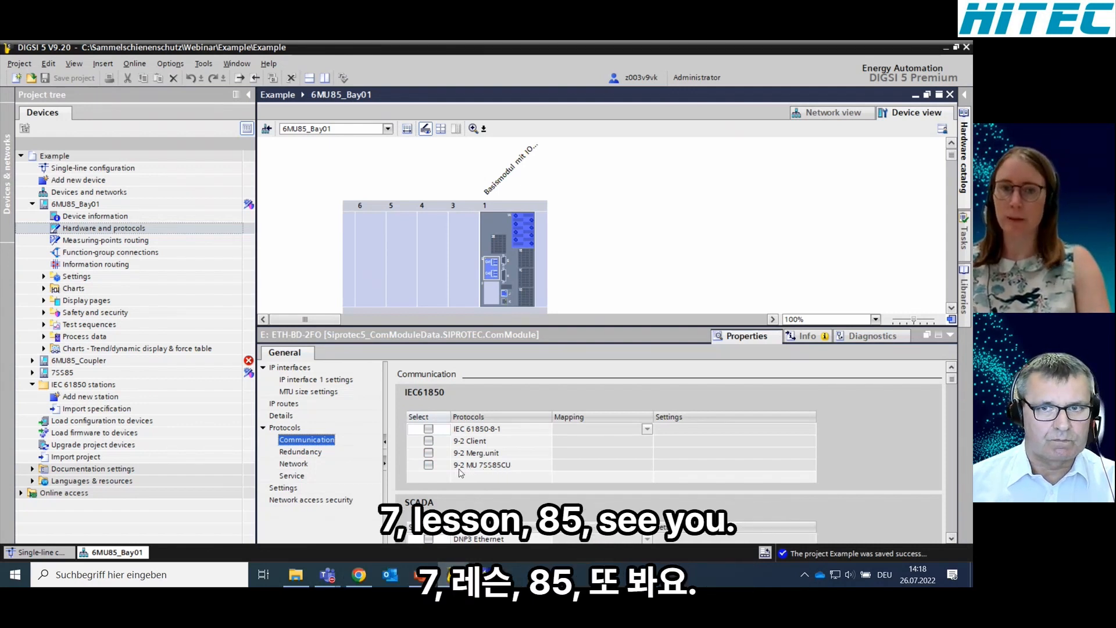
left_click(428, 466)
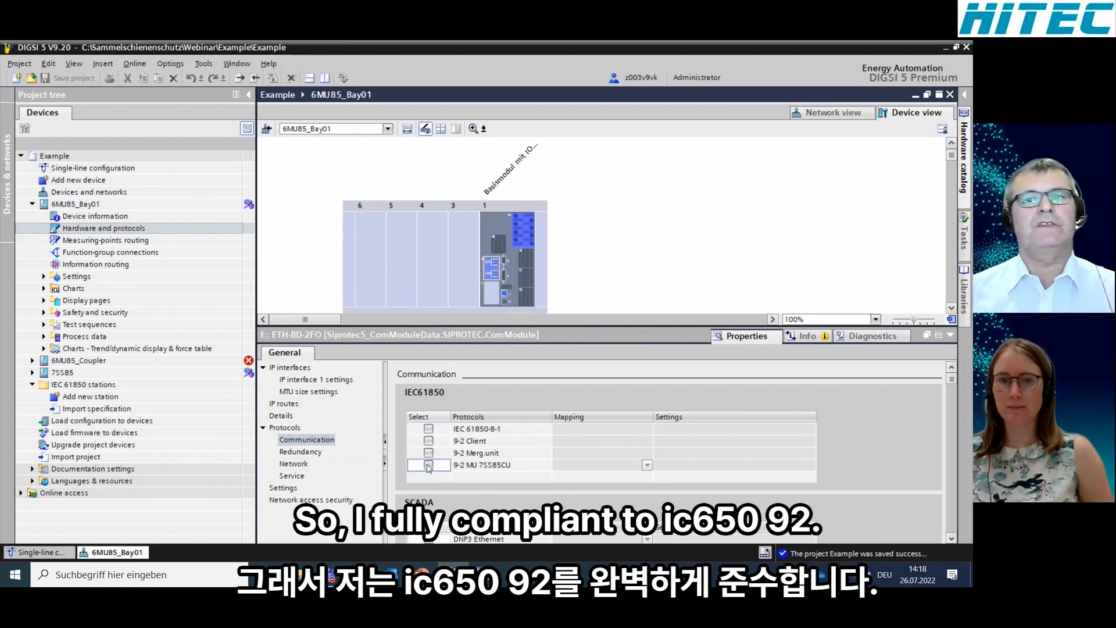
left_click(429, 466)
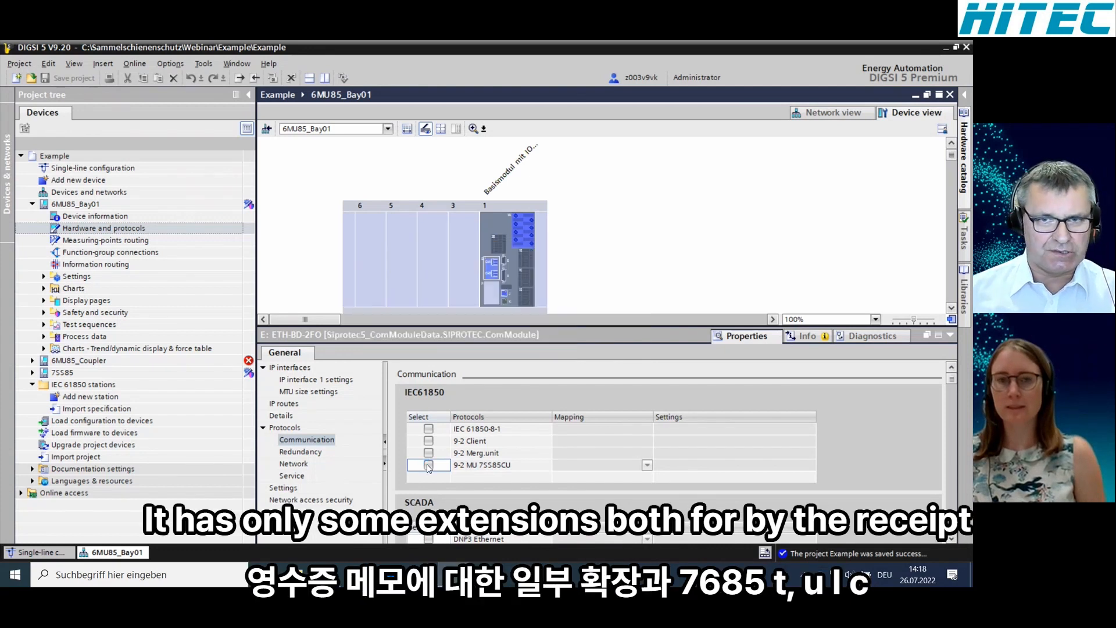
left_click(428, 466)
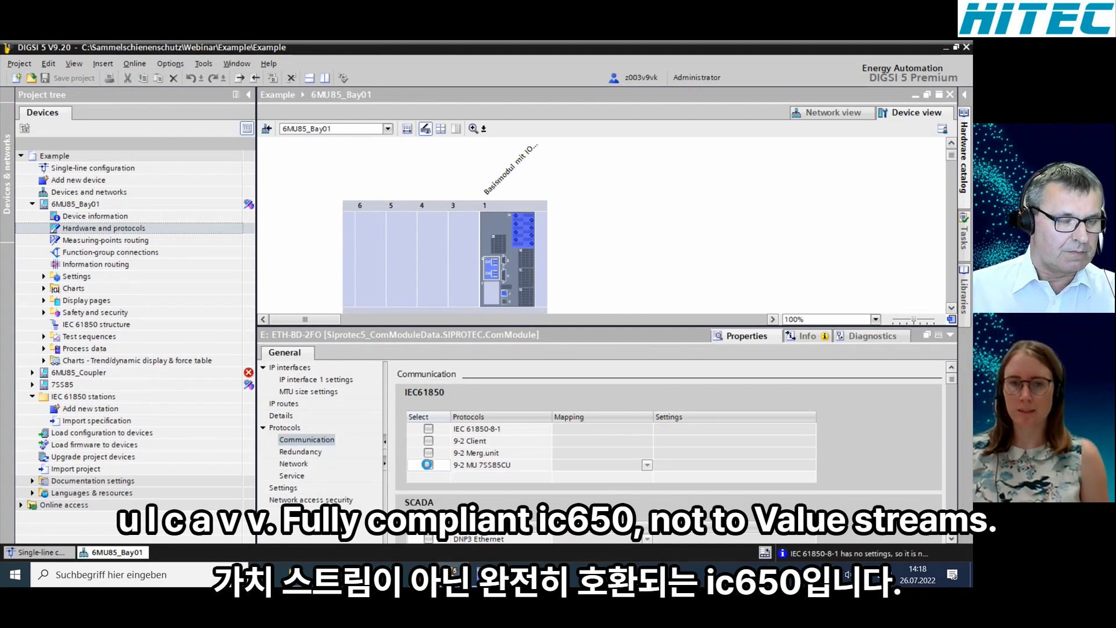
left_click(427, 465)
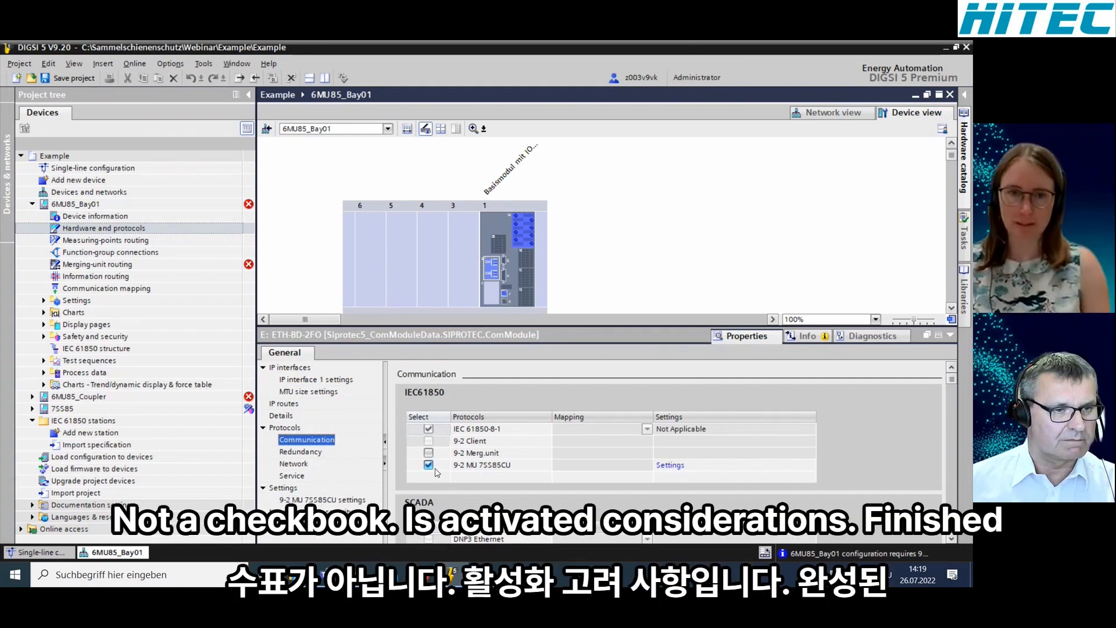
Enable the IEEE 1588 network protocol on the 6MU85_Bay01 module, keep its default settings, and save the project
left_click(294, 465)
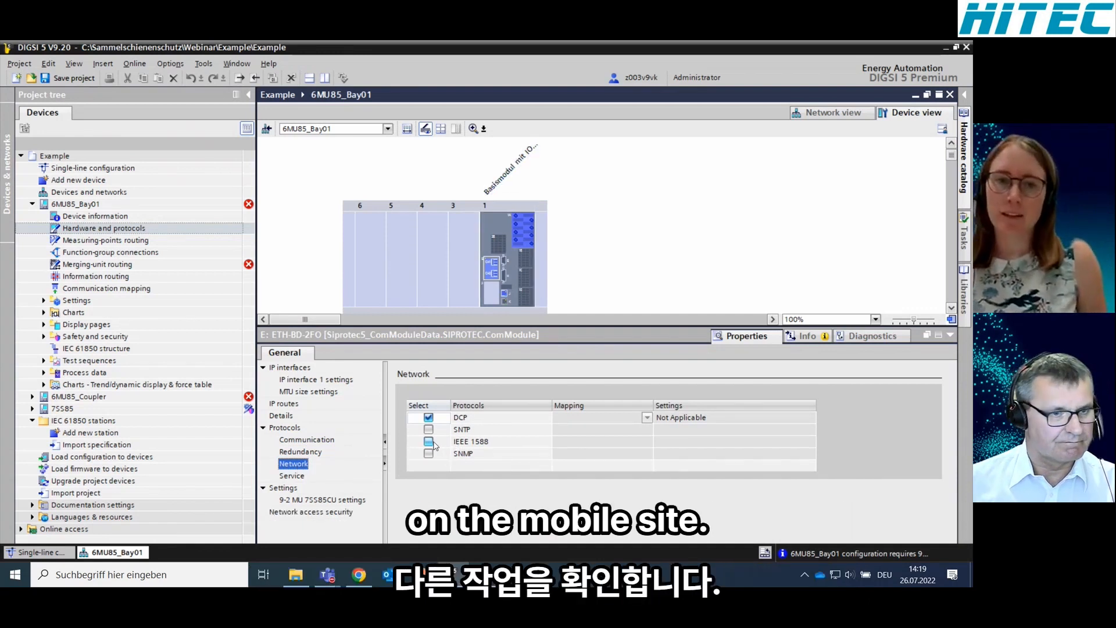
left_click(423, 578)
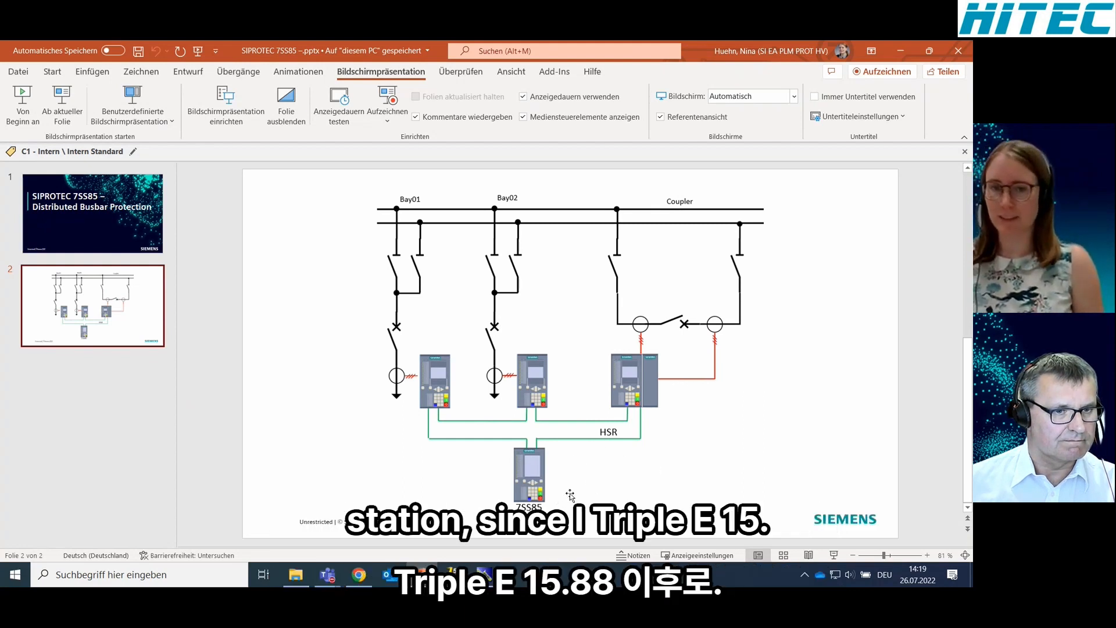
left_click(898, 54)
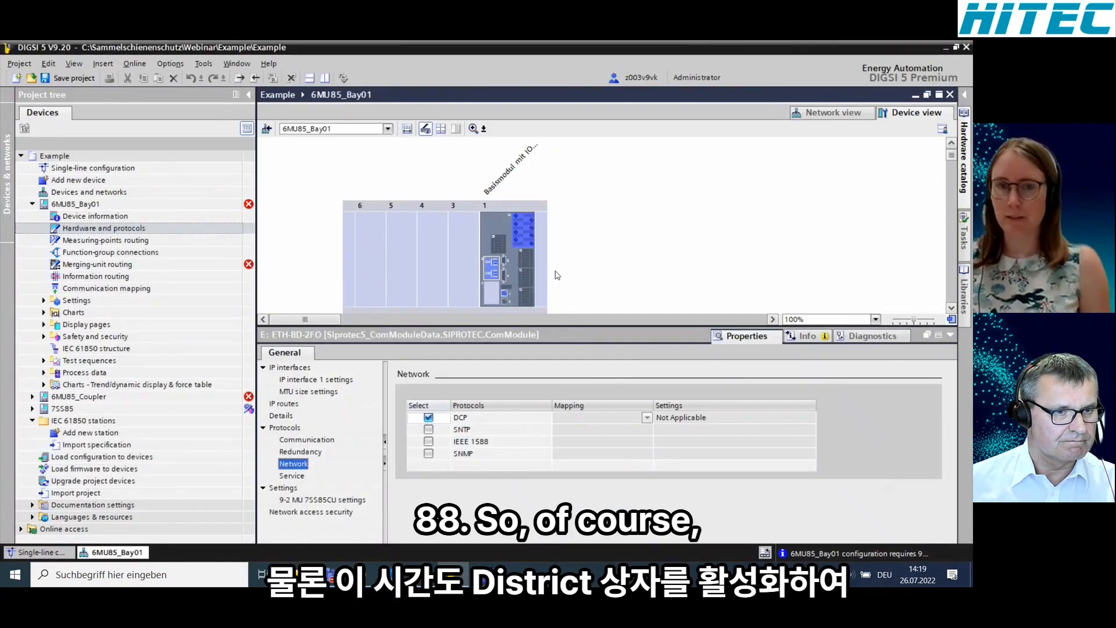
left_click(429, 445)
left_click(429, 445)
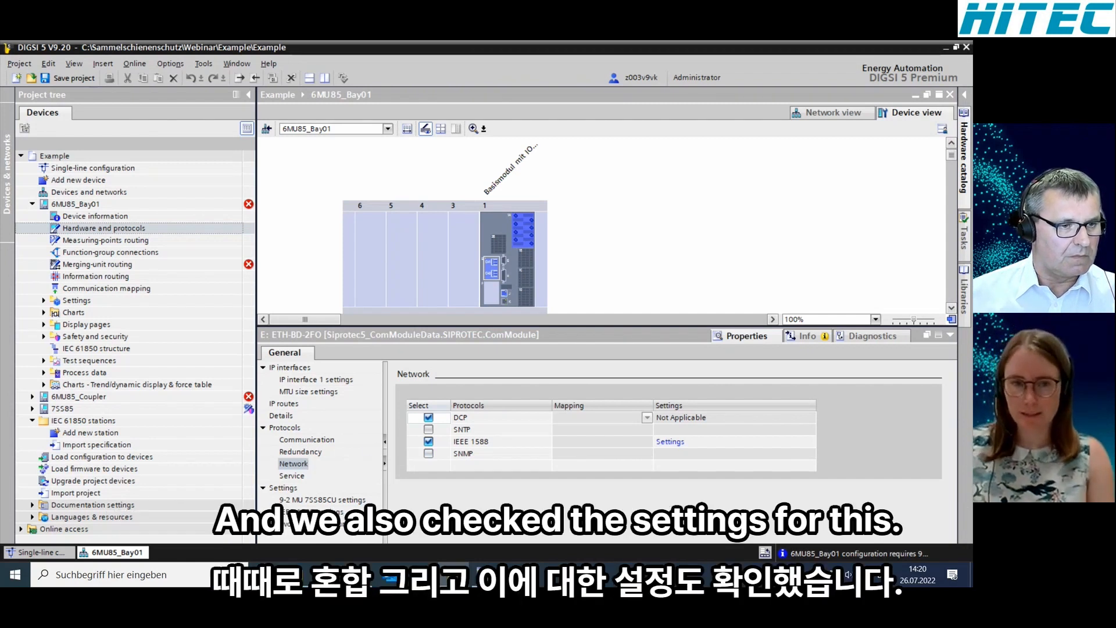
left_click(312, 513)
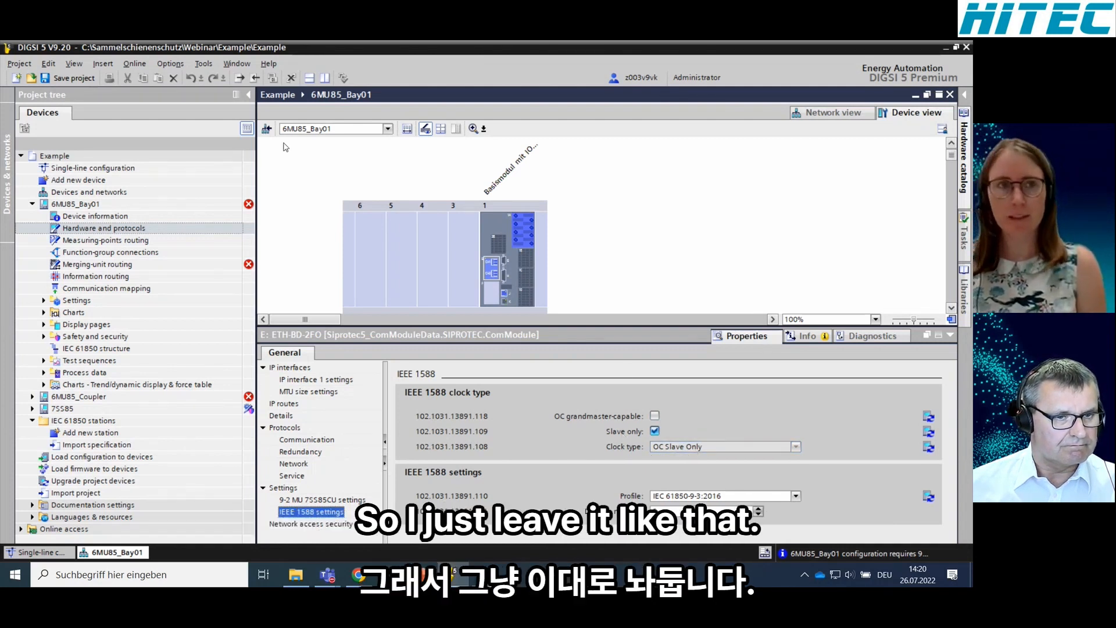
left_click(61, 79)
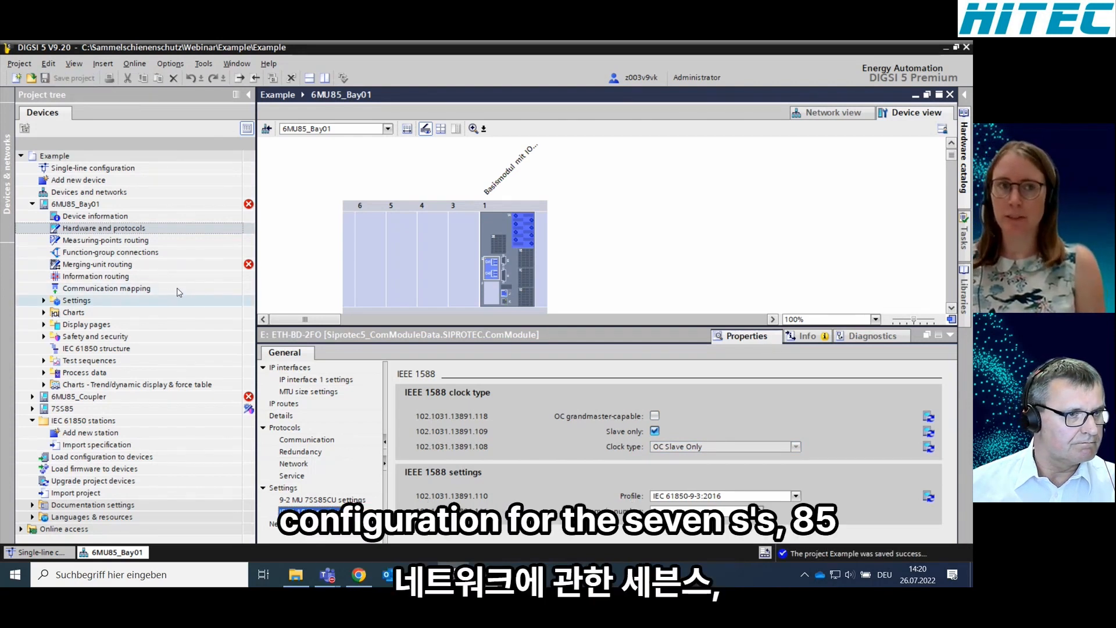
Enable the 9-2 CL 7SS85CU communication protocol on the ETH-BD-2FO module at port F of the 7SS85
left_click(33, 409)
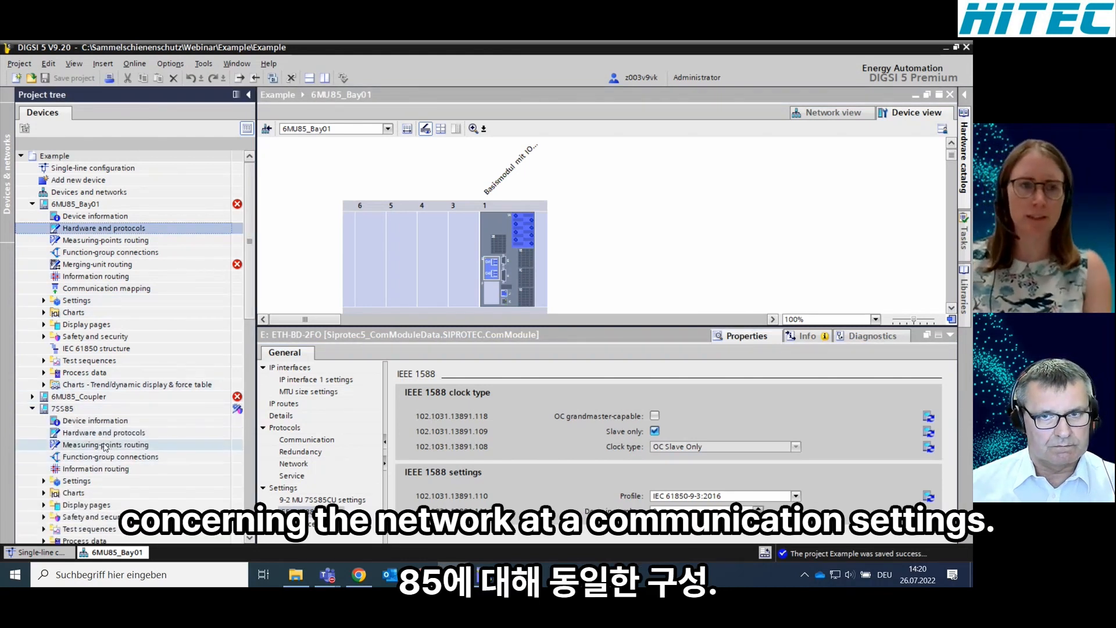
scroll(113, 433, "down", 1)
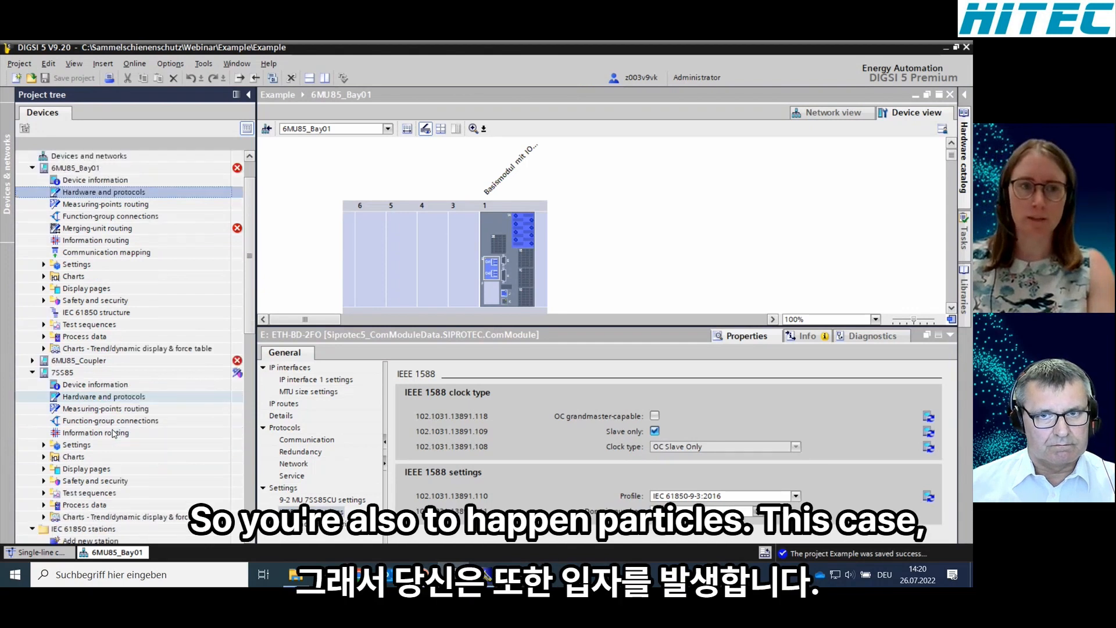
double_click(109, 400)
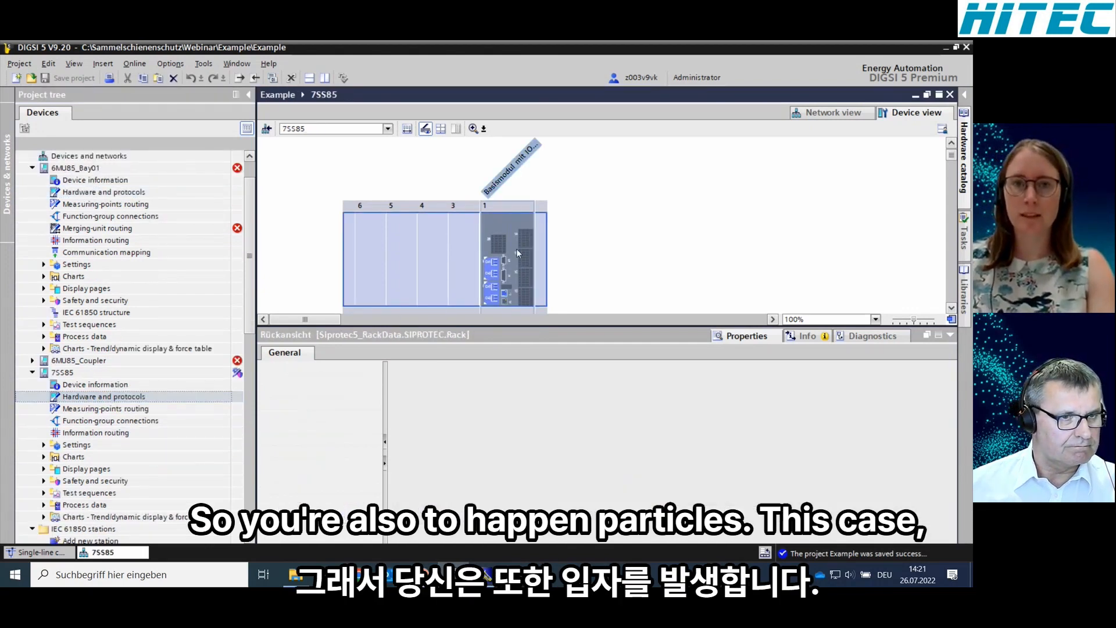
left_click(490, 298)
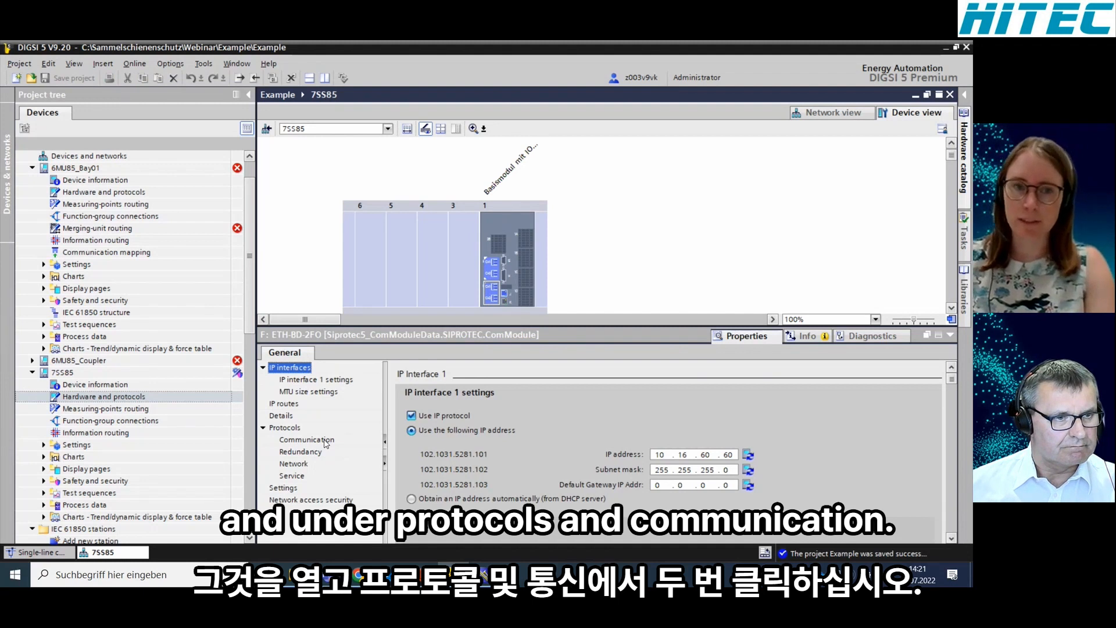
left_click(306, 440)
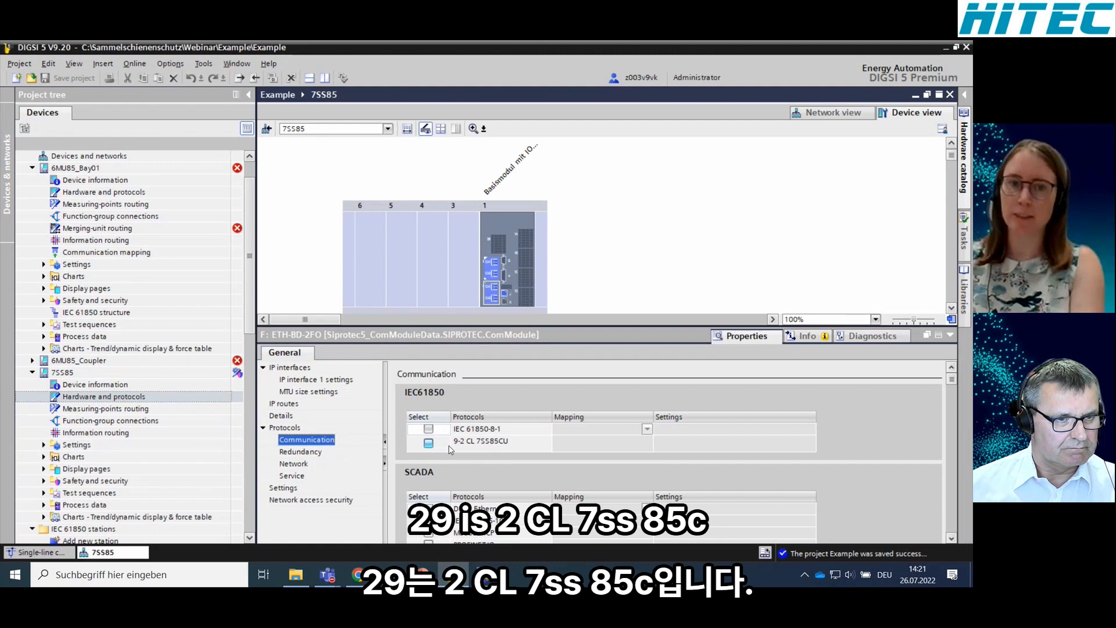
left_click(429, 443)
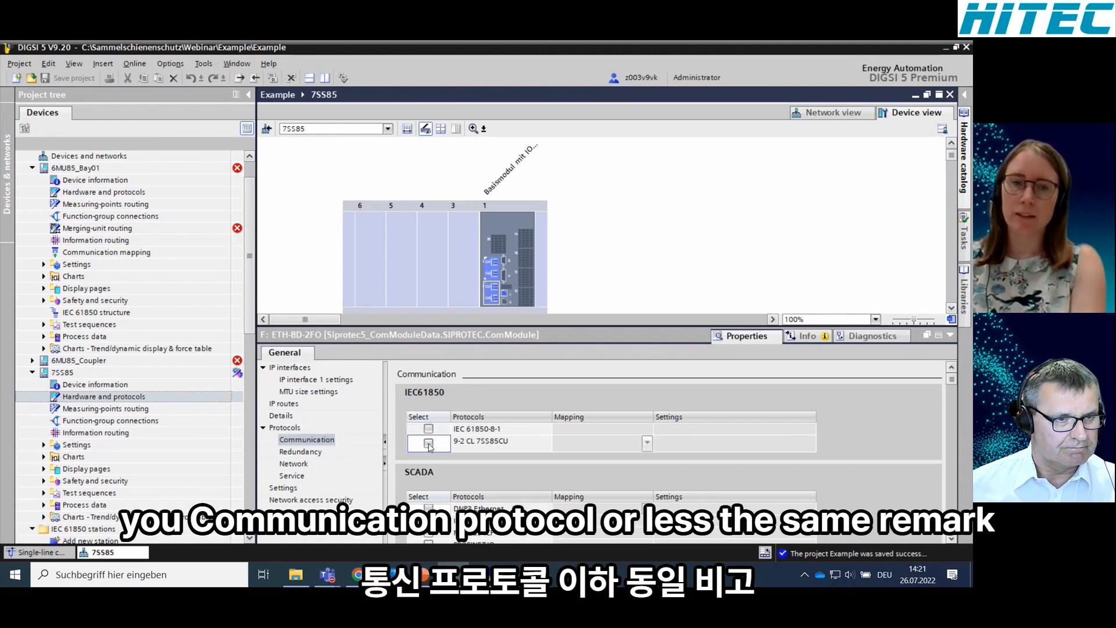
left_click(429, 445)
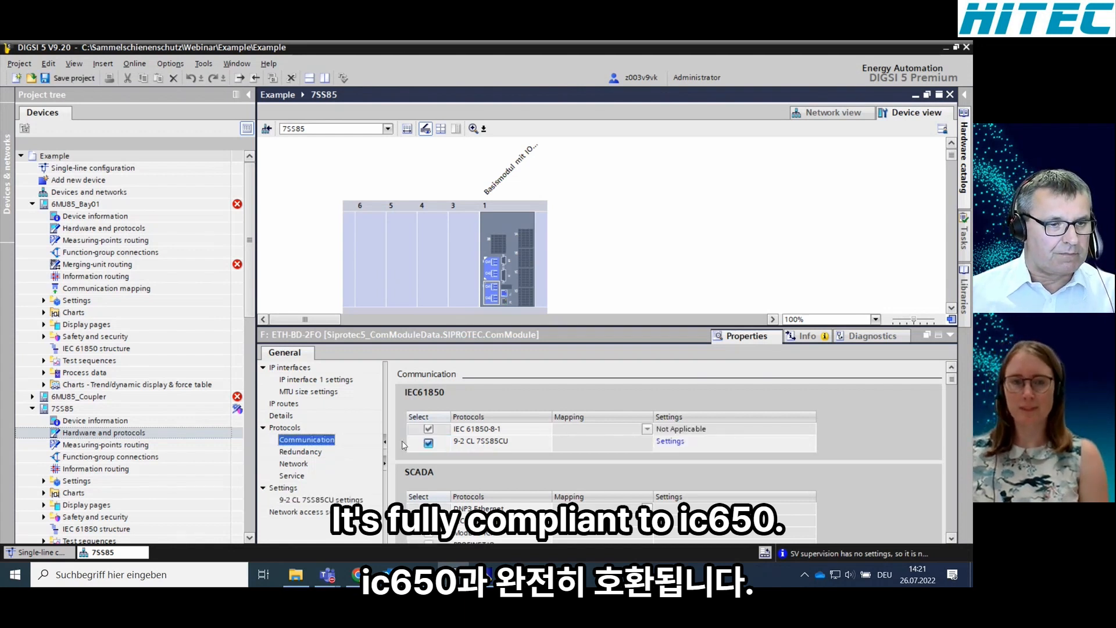
Enable IEEE 1588 on the 7SS85's port F module and make its clock OC grandmaster-capable instead of slave only
left_click(295, 464)
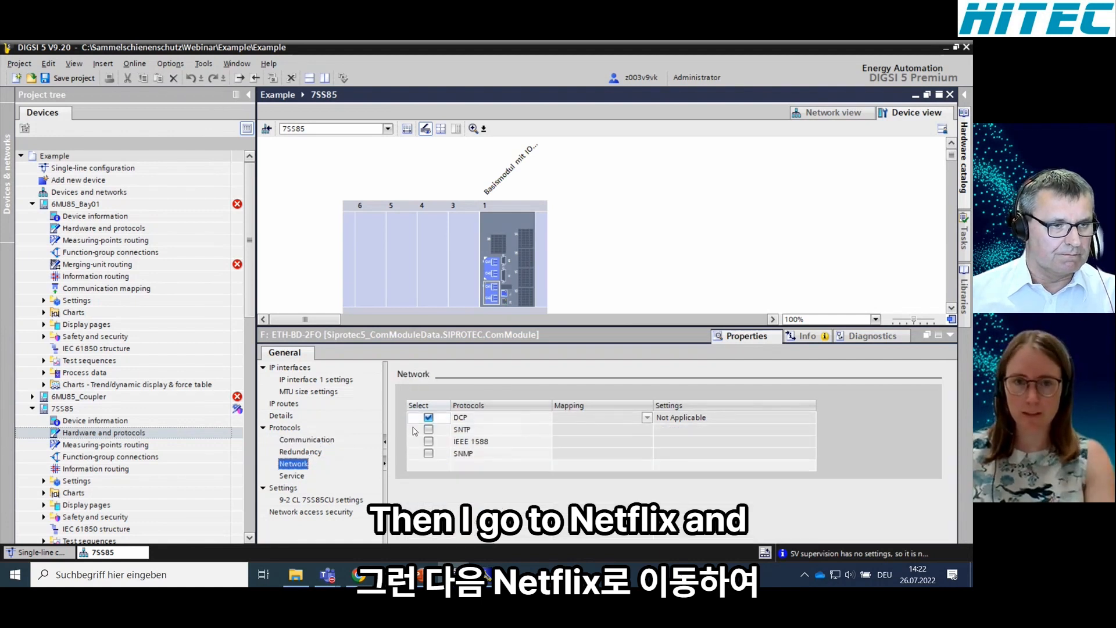
left_click(429, 442)
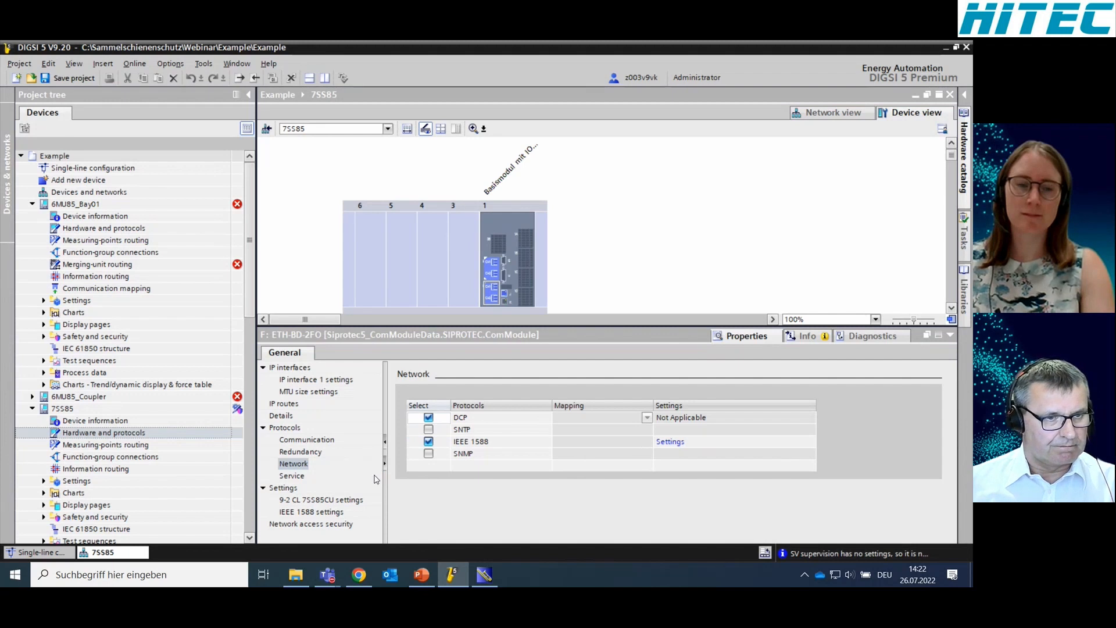
left_click(292, 476)
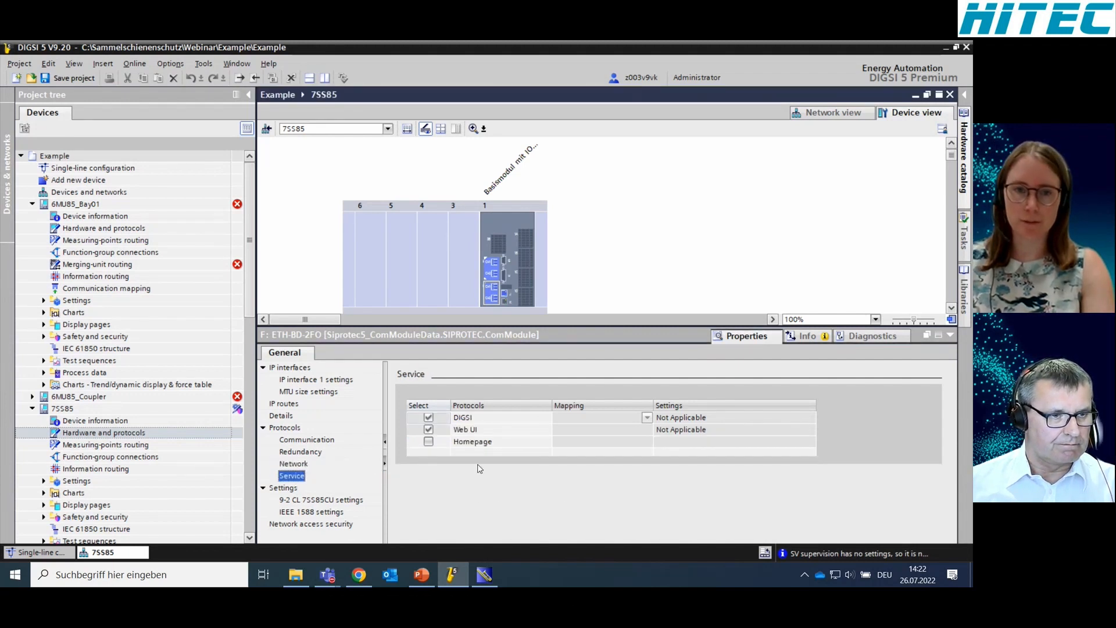
left_click(302, 513)
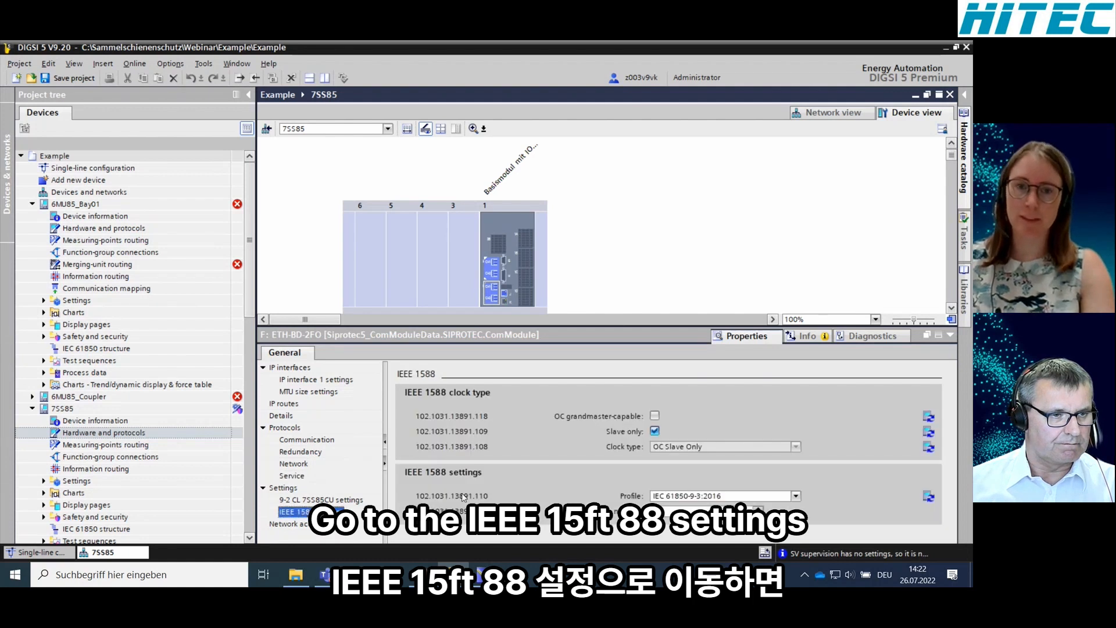
left_click(655, 431)
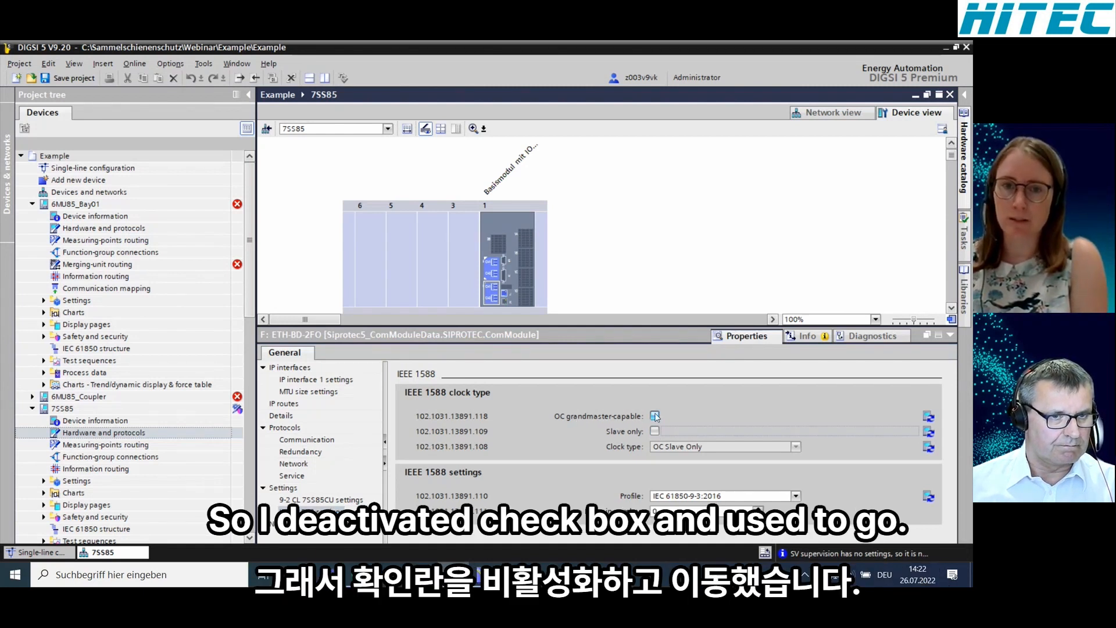
left_click(655, 416)
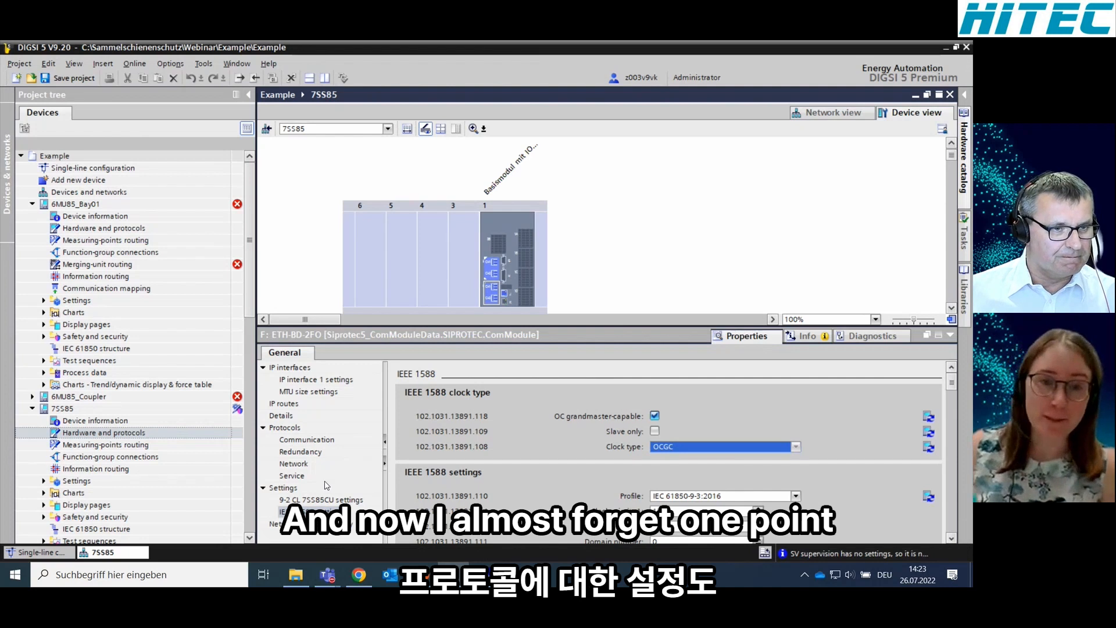
Change the redundancy protocol of the 7SS85's port F module to HSR and accept the protocol change
left_click(315, 452)
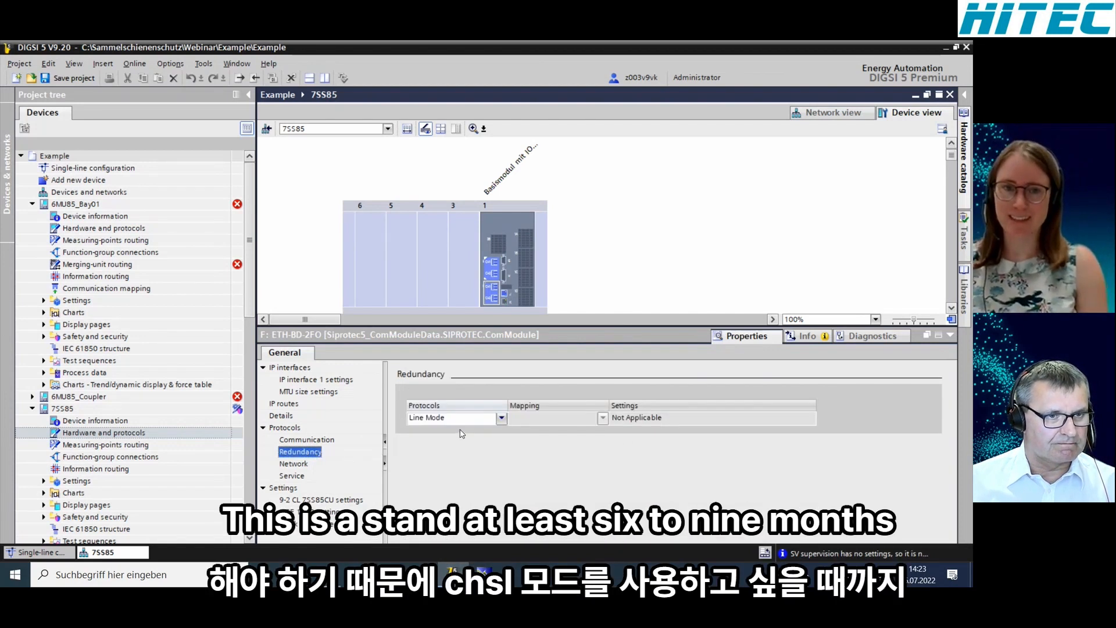
left_click(502, 420)
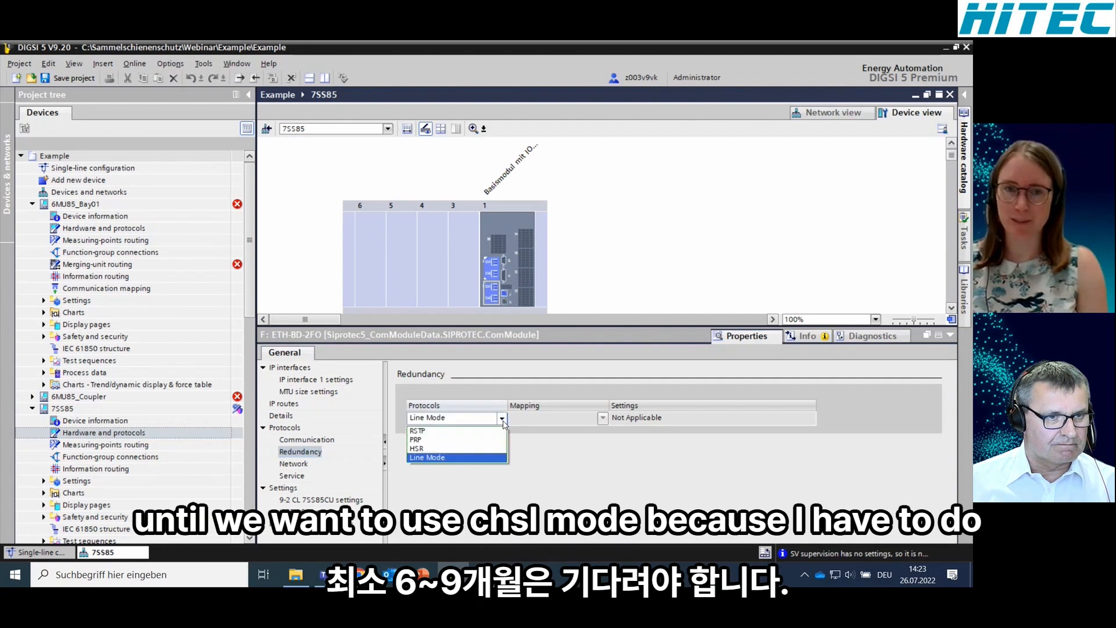
left_click(458, 449)
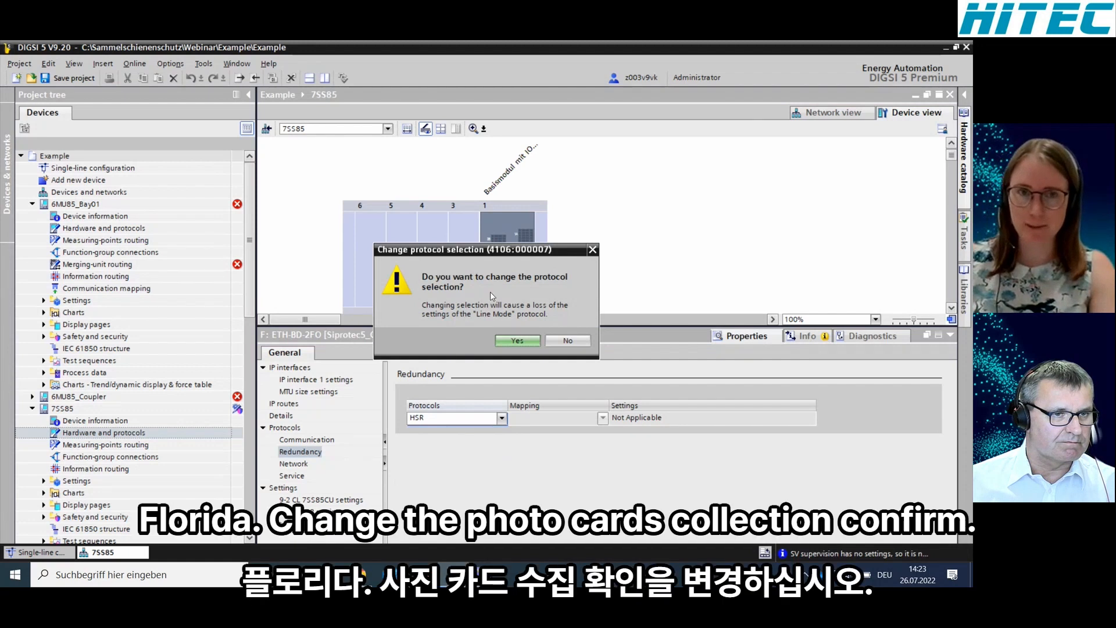
left_click(515, 341)
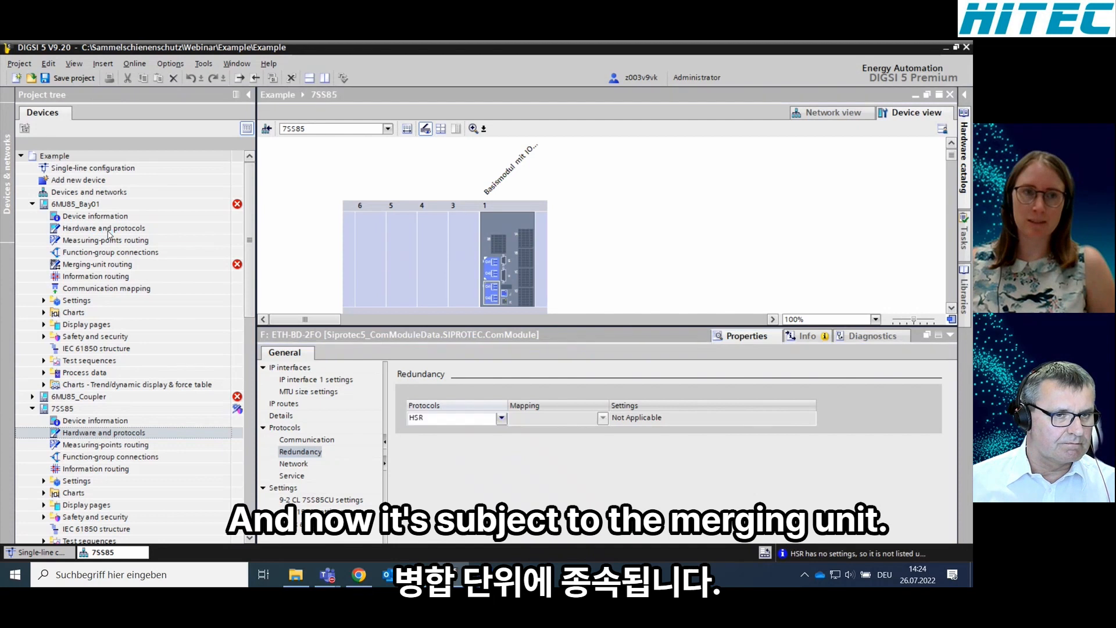
Set the redundancy protocol of the 6MU85_Bay01 port E module to HSR and save the project
left_click(490, 271)
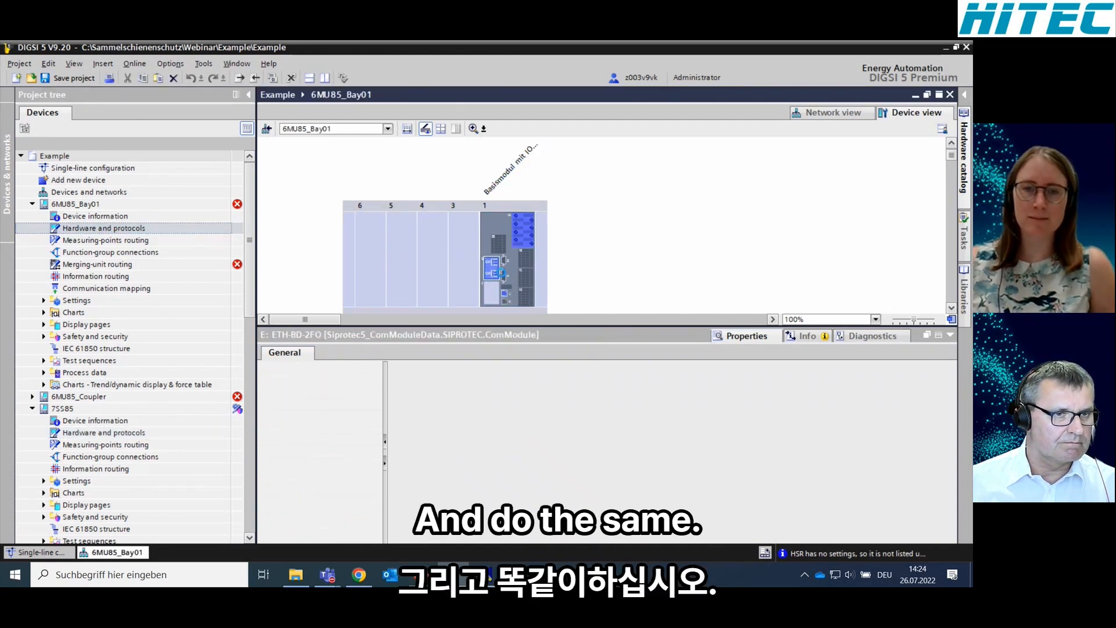
left_click(499, 418)
left_click(424, 459)
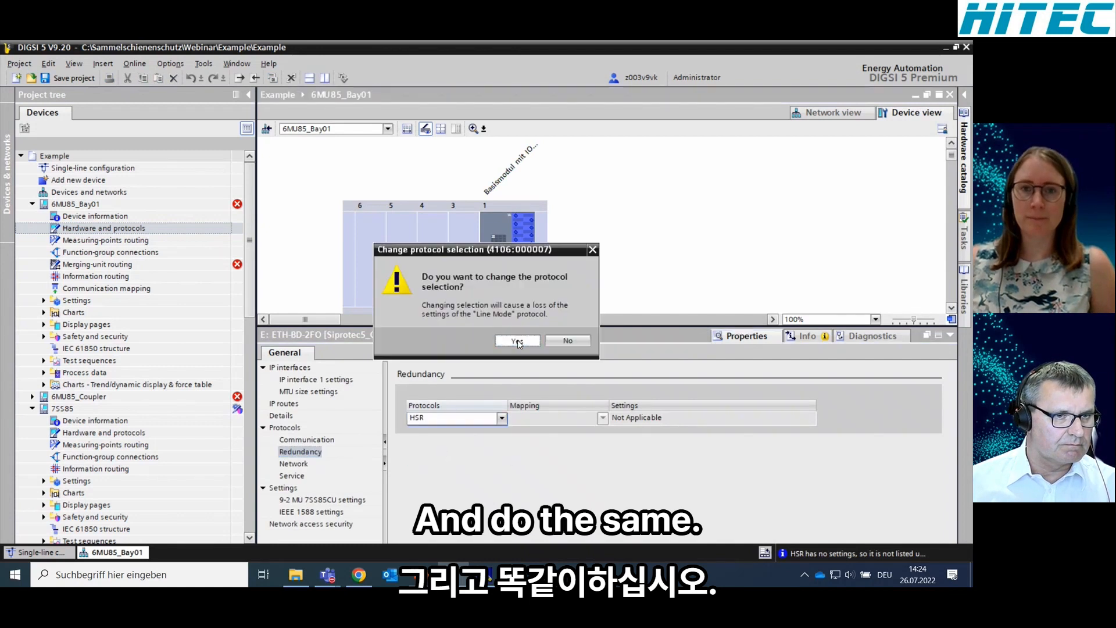
left_click(517, 339)
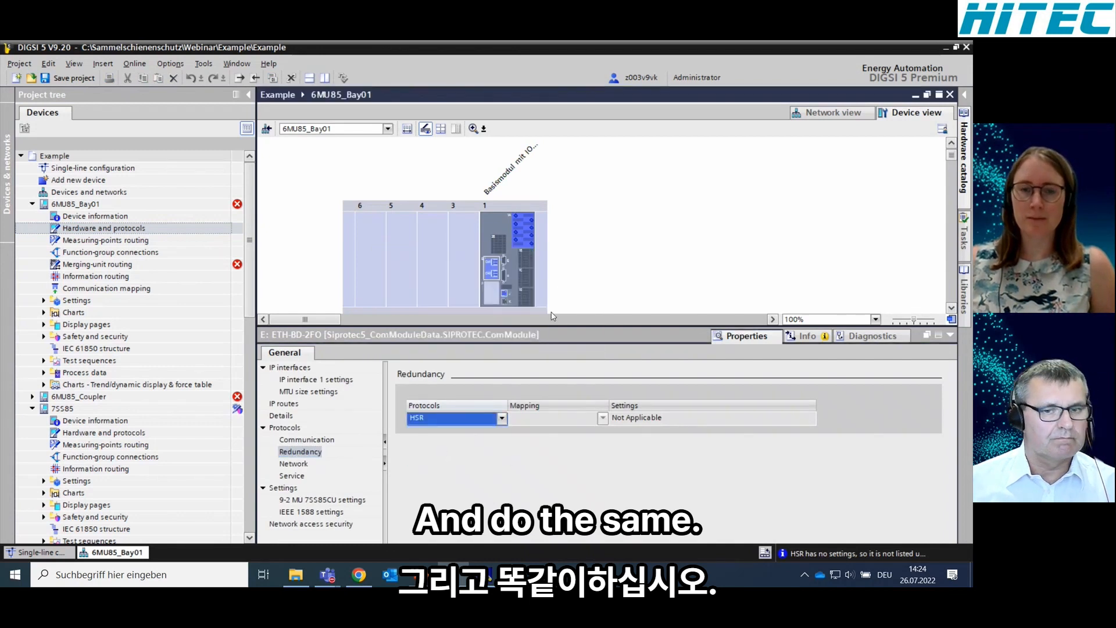
left_click(569, 289)
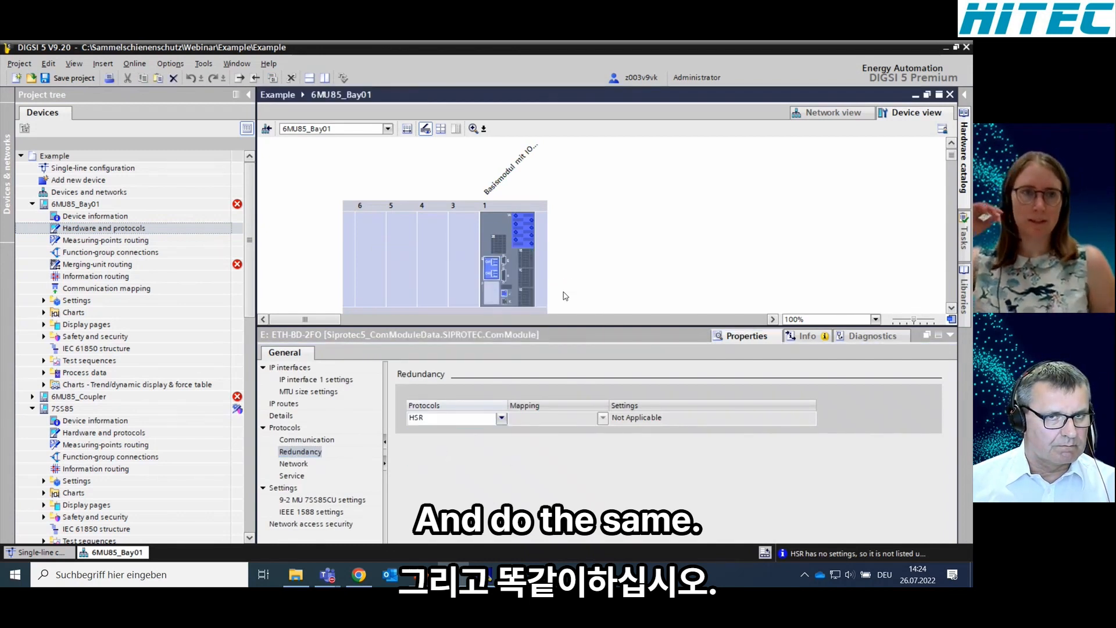
left_click(74, 79)
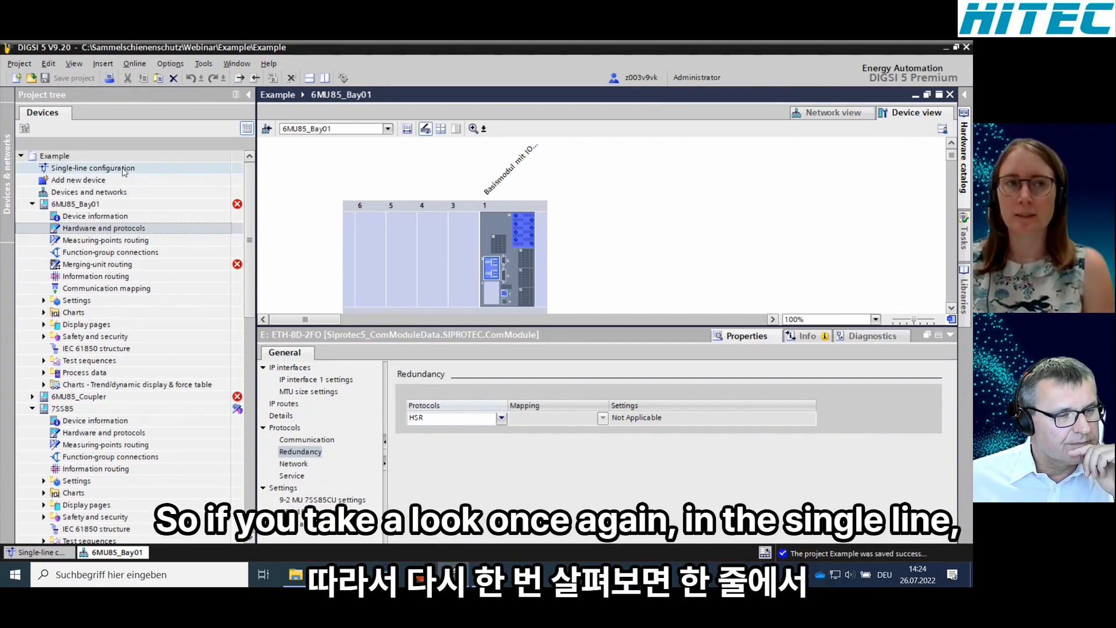
Open the single-line configuration and collapse the properties area to view the complete diagram with its bays and devices
left_click(123, 170)
double_click(123, 170)
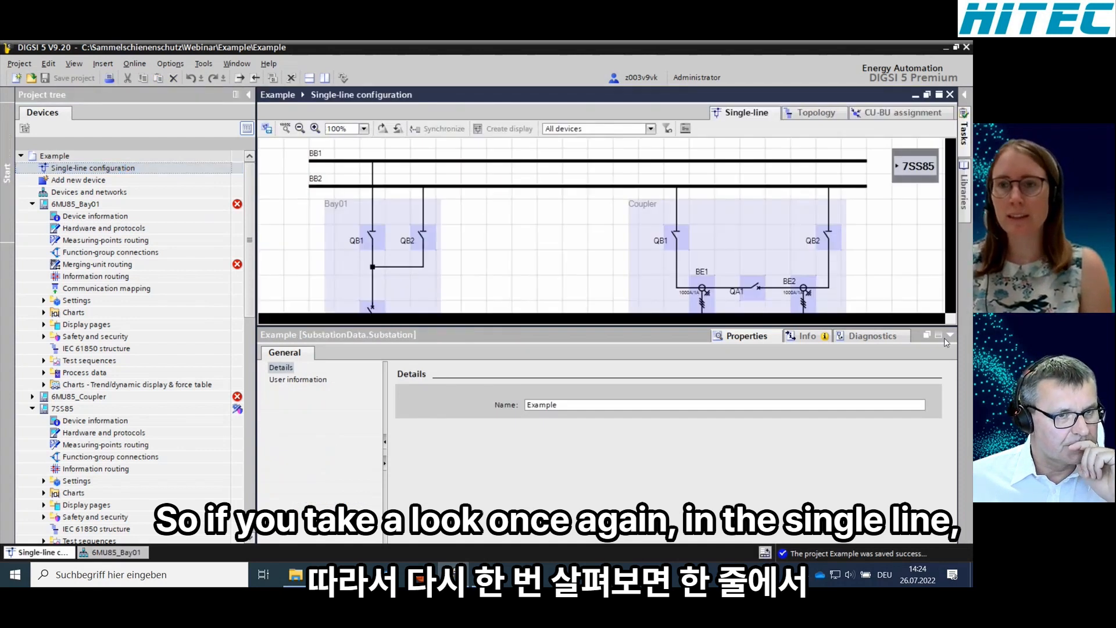
left_click(951, 335)
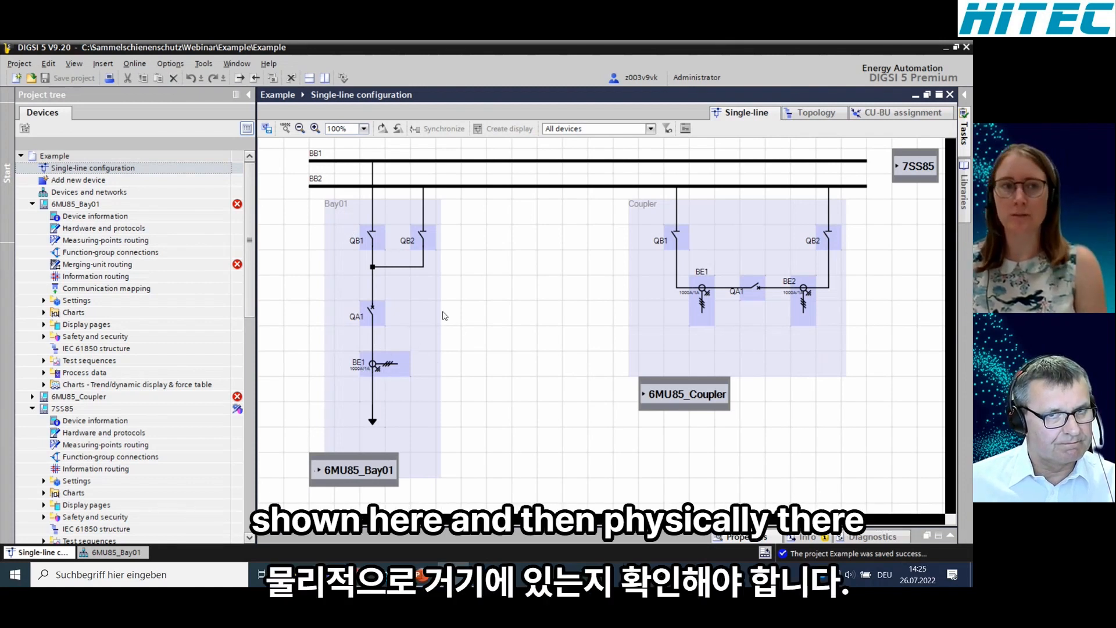
Add two status-only disconnectors from the Global DIGSI 5 Library's 6MU85 switching devices to the settings of 6MU85_Bay01
left_click(43, 300)
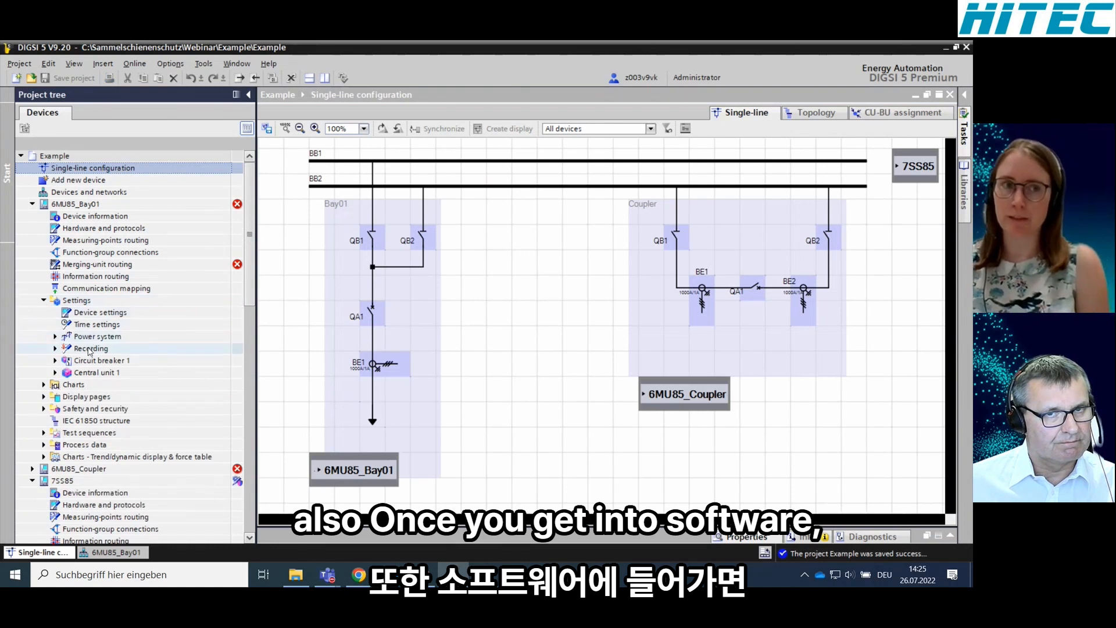
left_click(965, 191)
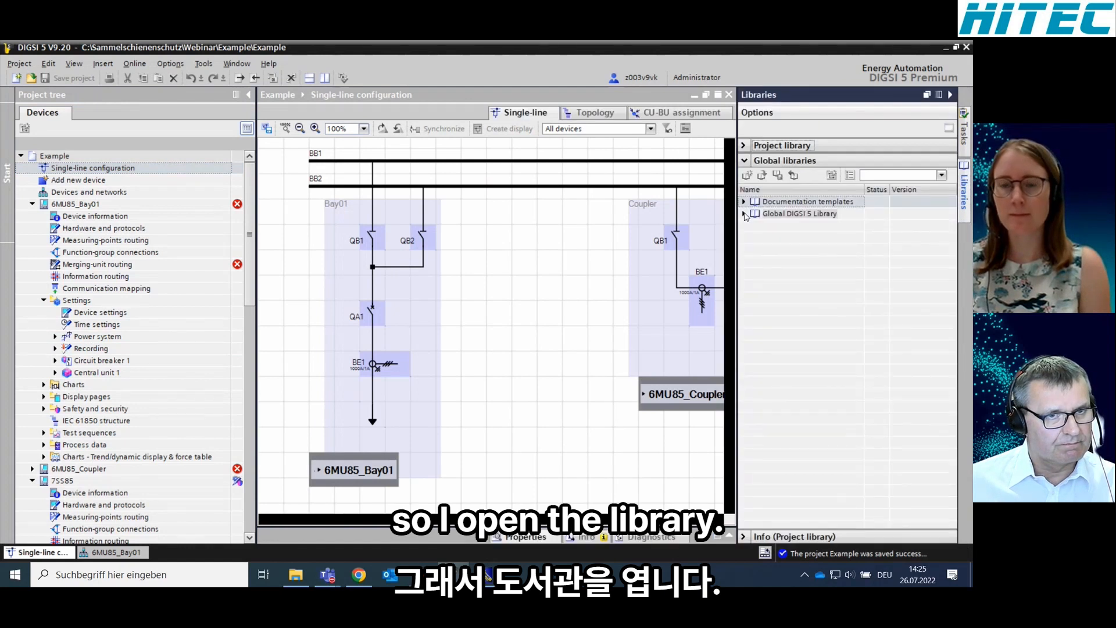
left_click(745, 214)
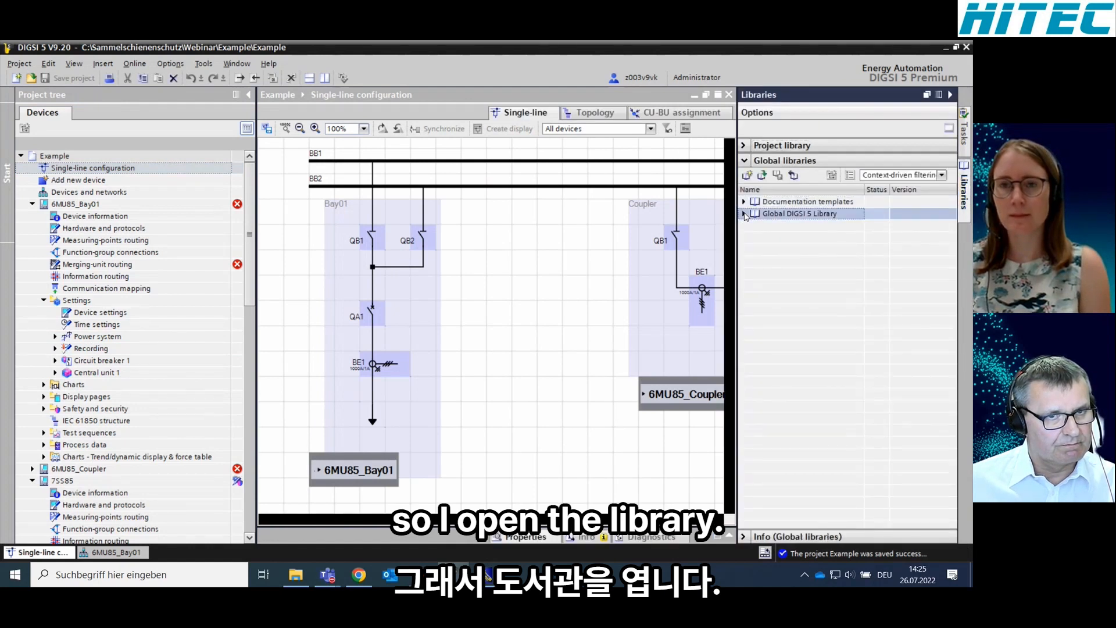
left_click(744, 214)
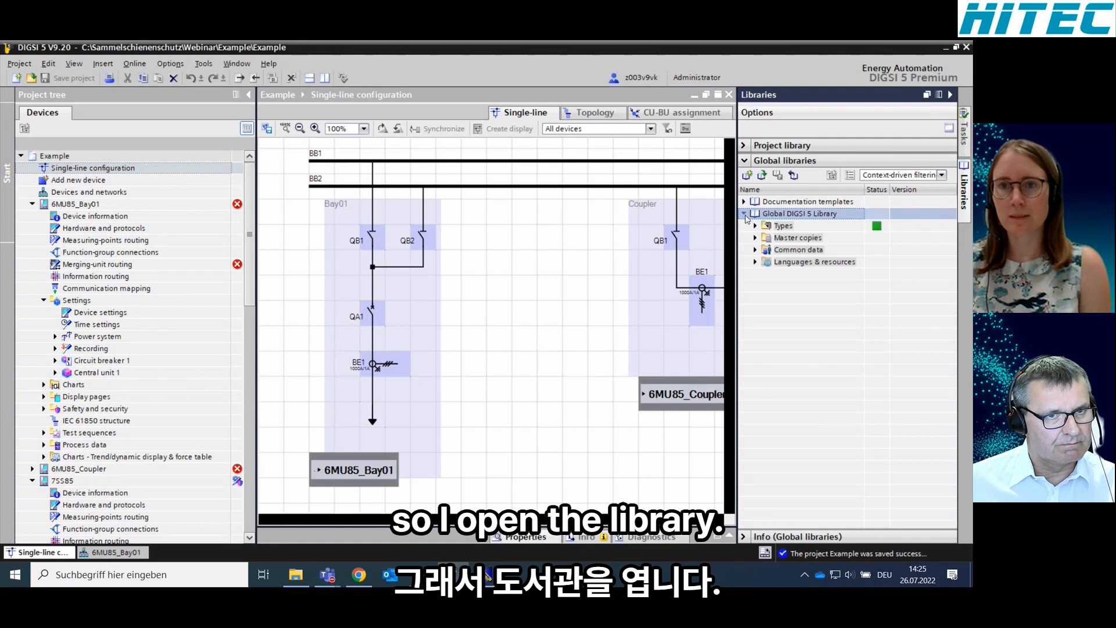
left_click(756, 226)
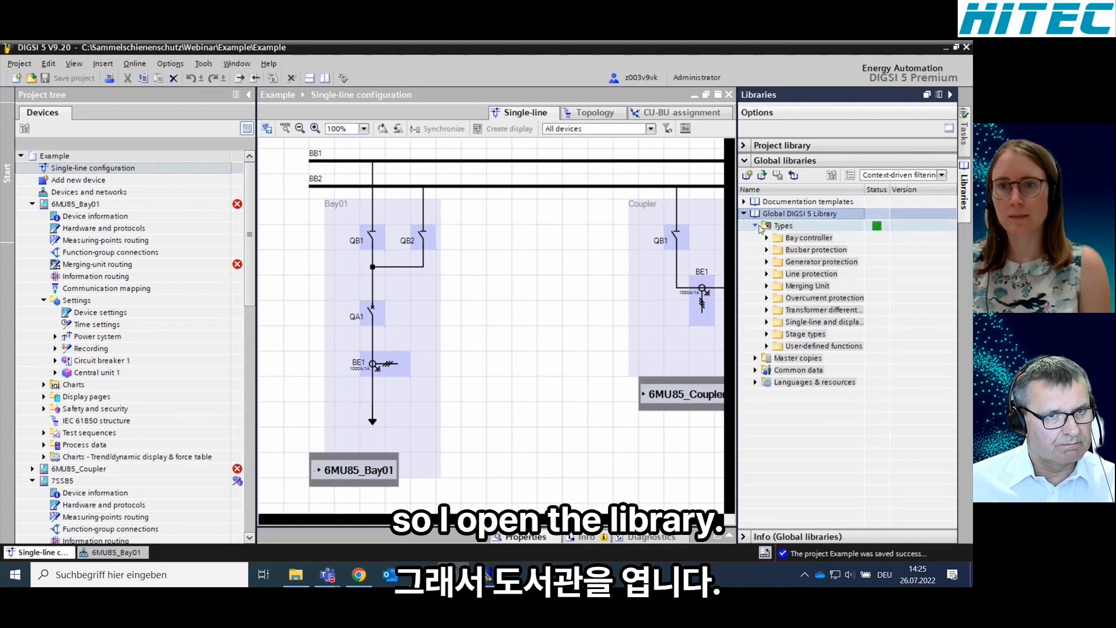
left_click(767, 286)
left_click(778, 297)
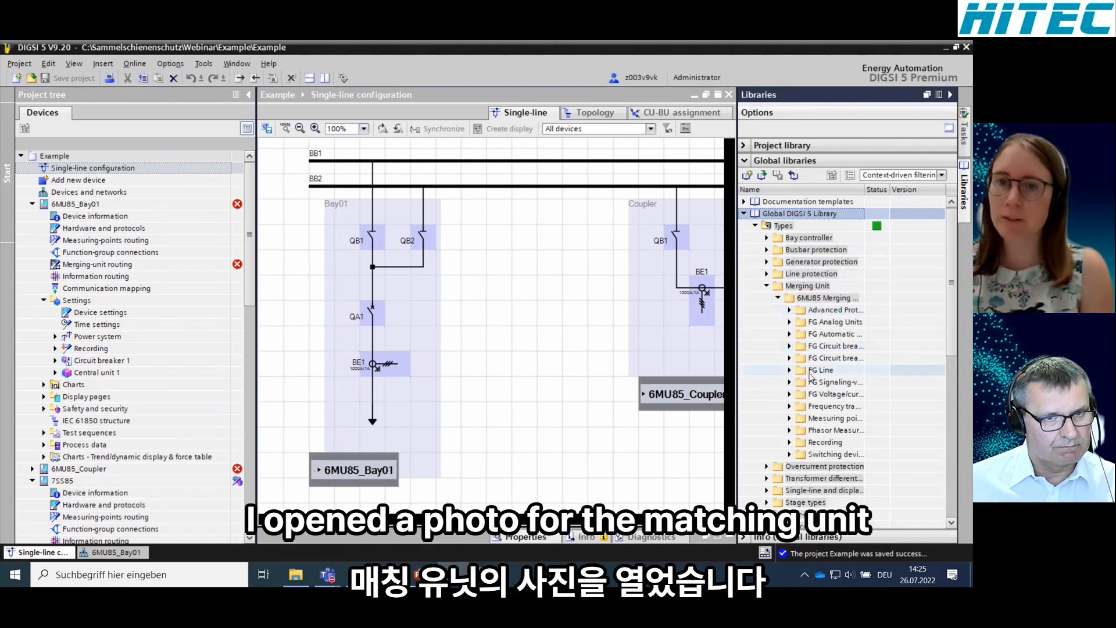
left_click(790, 456)
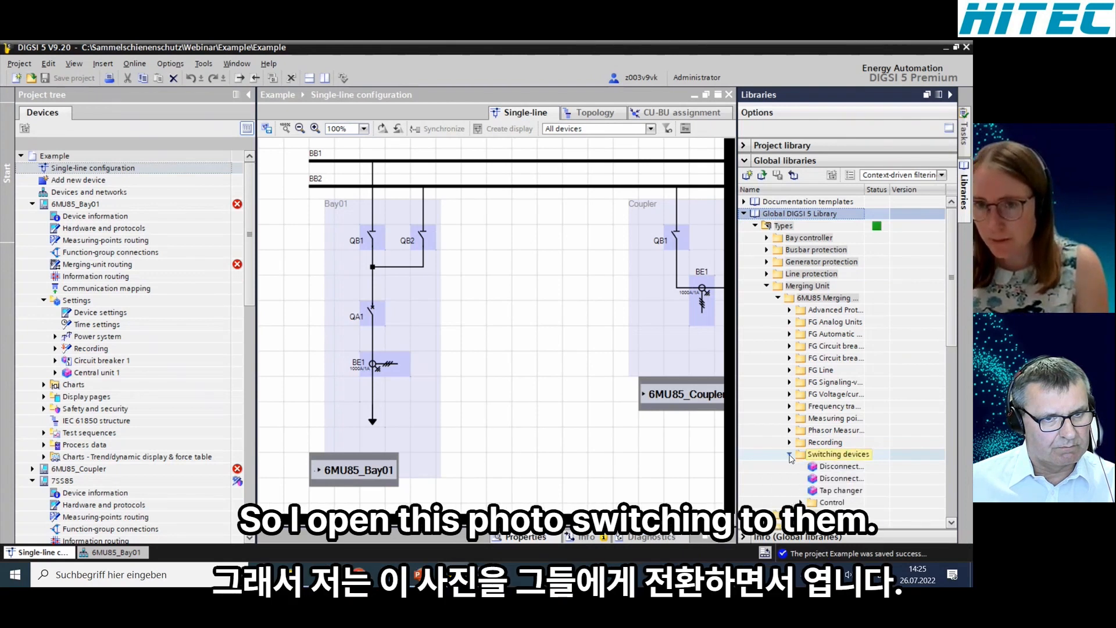
left_click(845, 480)
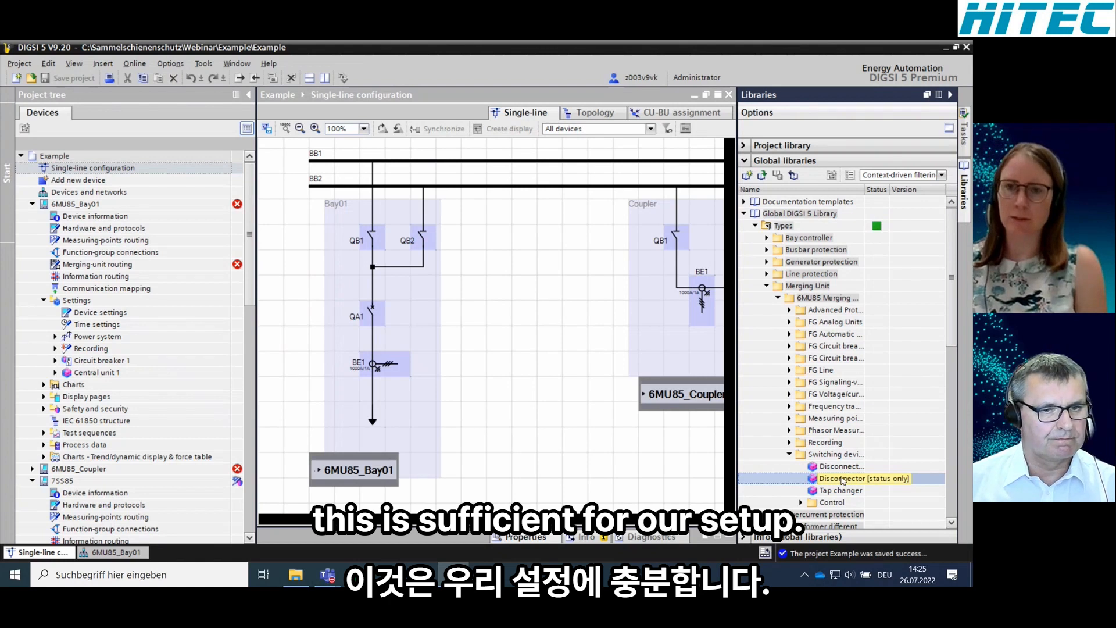
left_click_drag(842, 480, 102, 304)
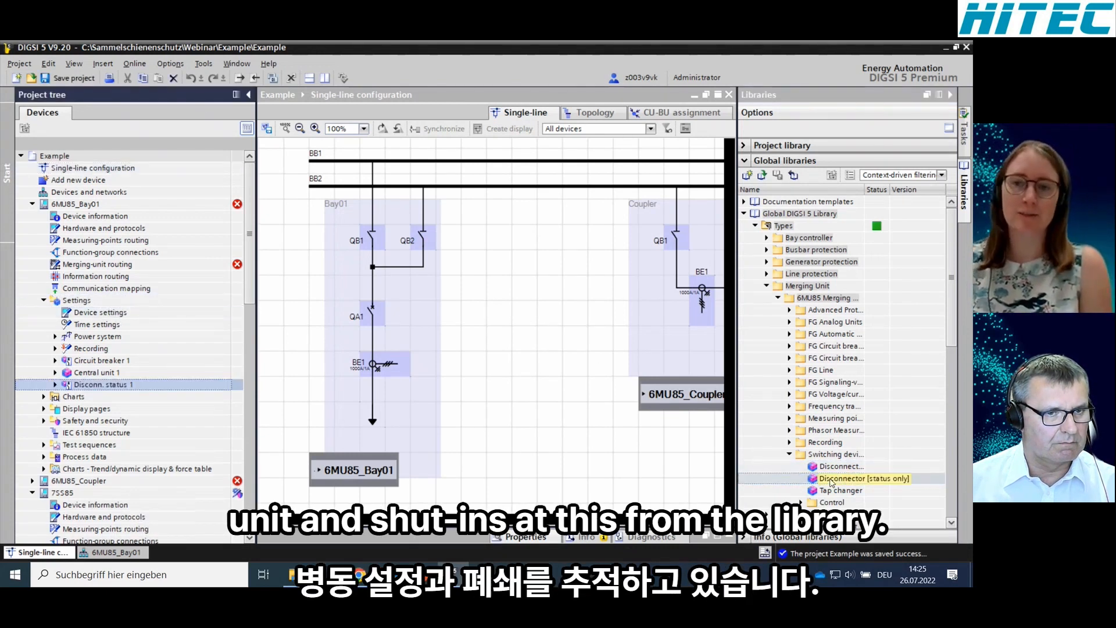
left_click_drag(832, 482, 100, 303)
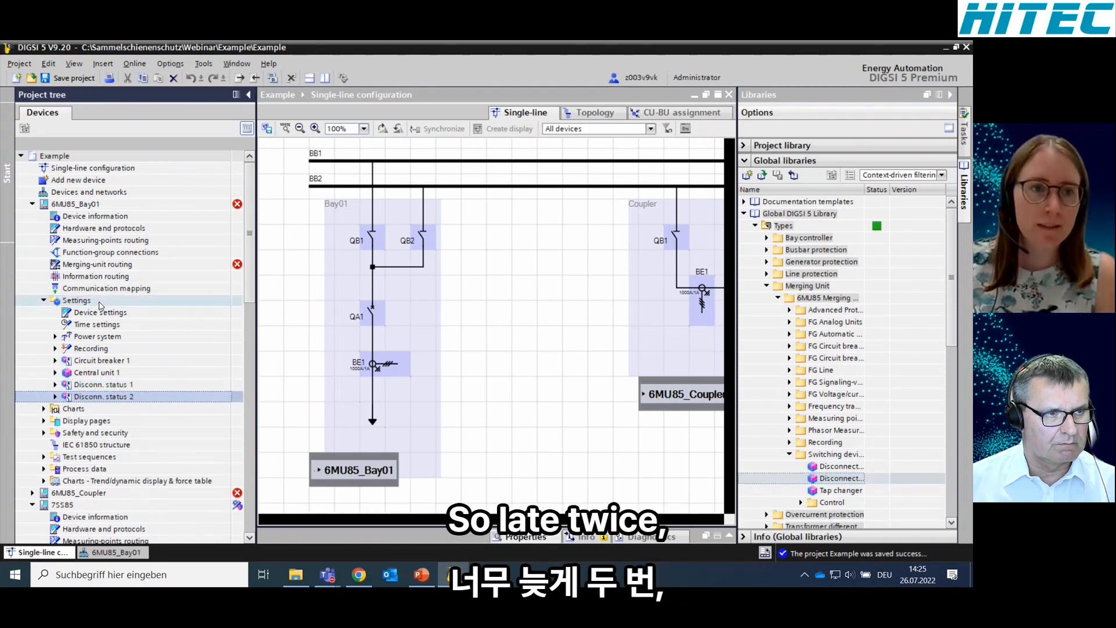
Examine the Circuit breaker 1 function group and the measuring-points routing of 6MU85_Bay01
left_click(96, 362)
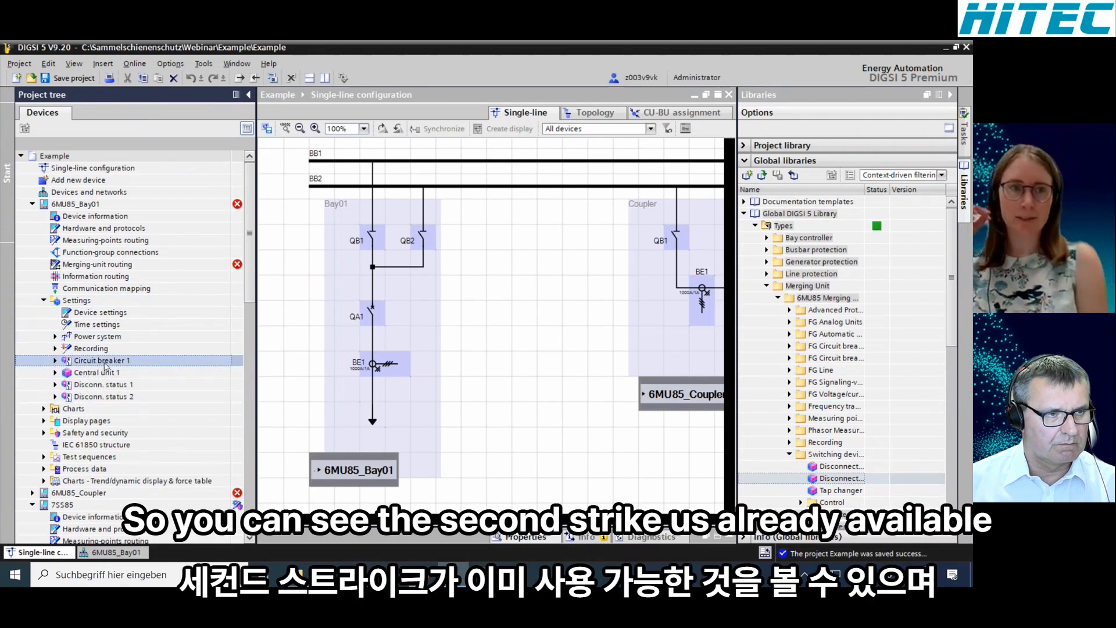
double_click(131, 243)
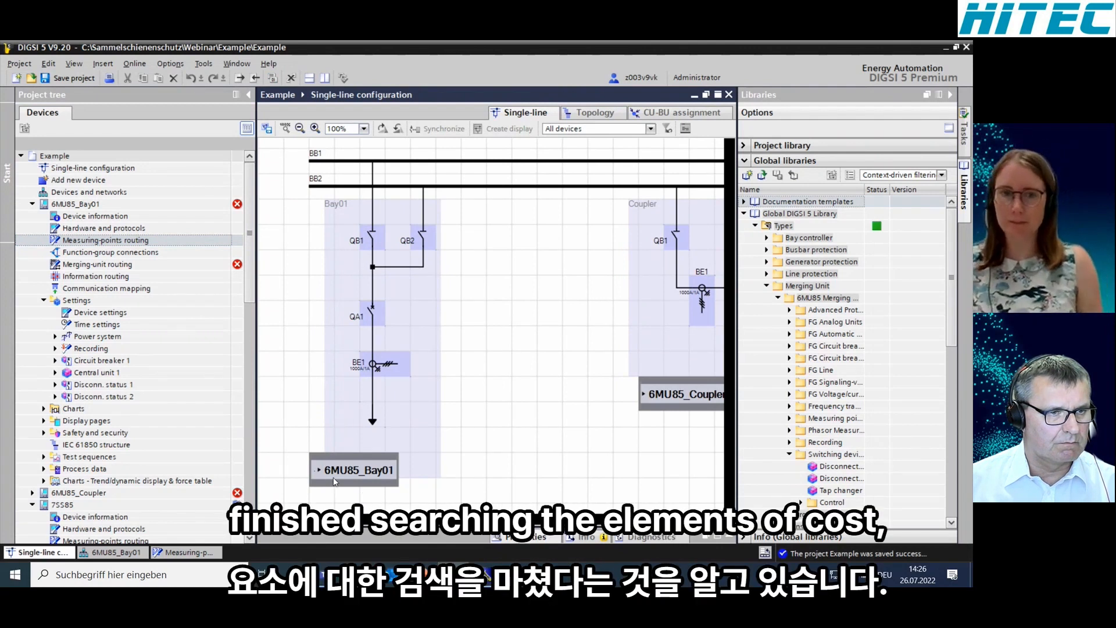
Insert the 50EF 3pole end-fault protection from the 6MU85 circuit breaker's dBBP function extensions into Bay01's Circuit breaker 1
scroll(252, 277, "down", 2)
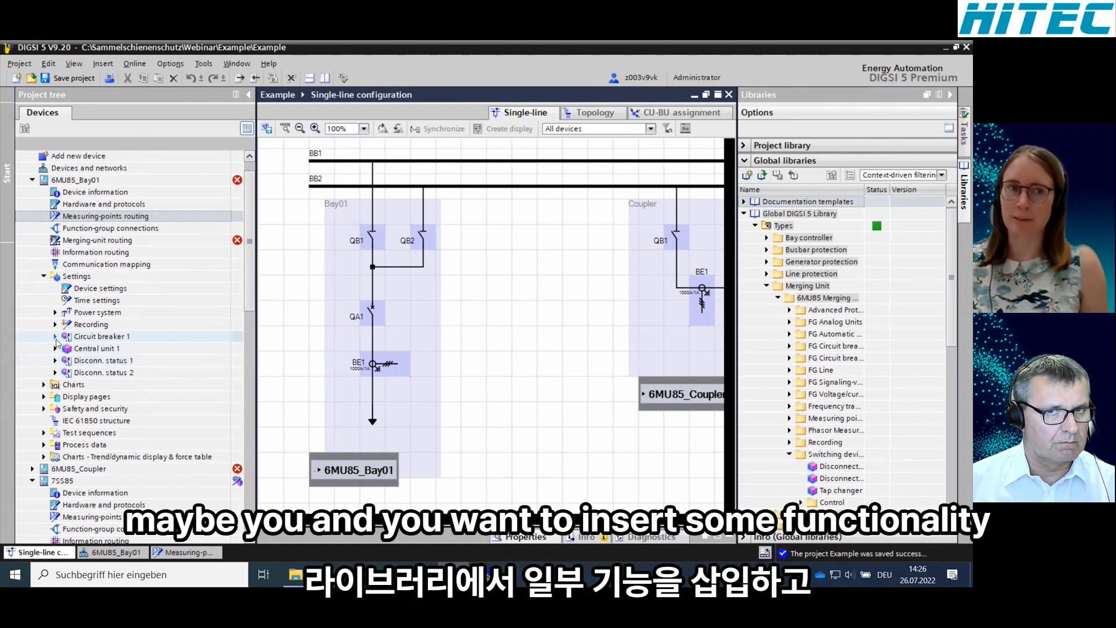
left_click(56, 336)
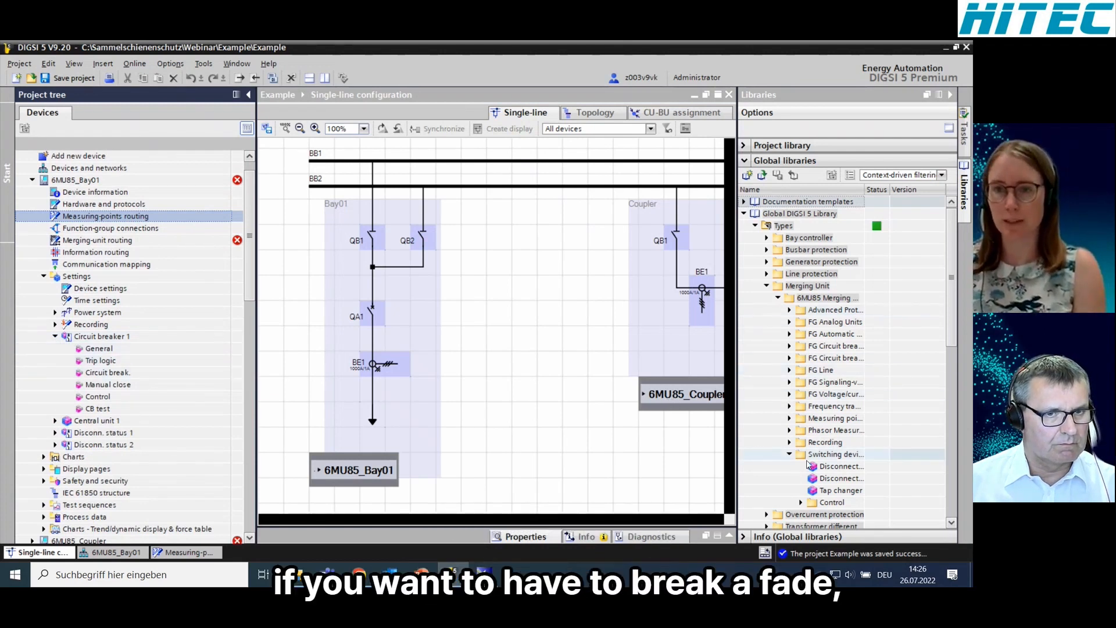
left_click(789, 454)
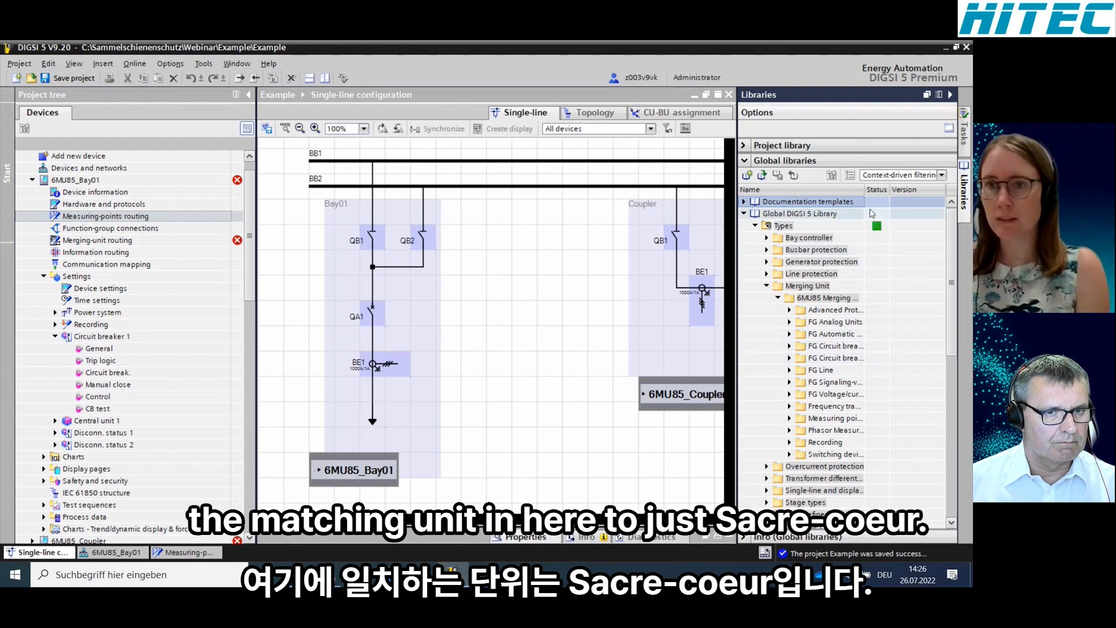
left_click_drag(864, 190, 932, 191)
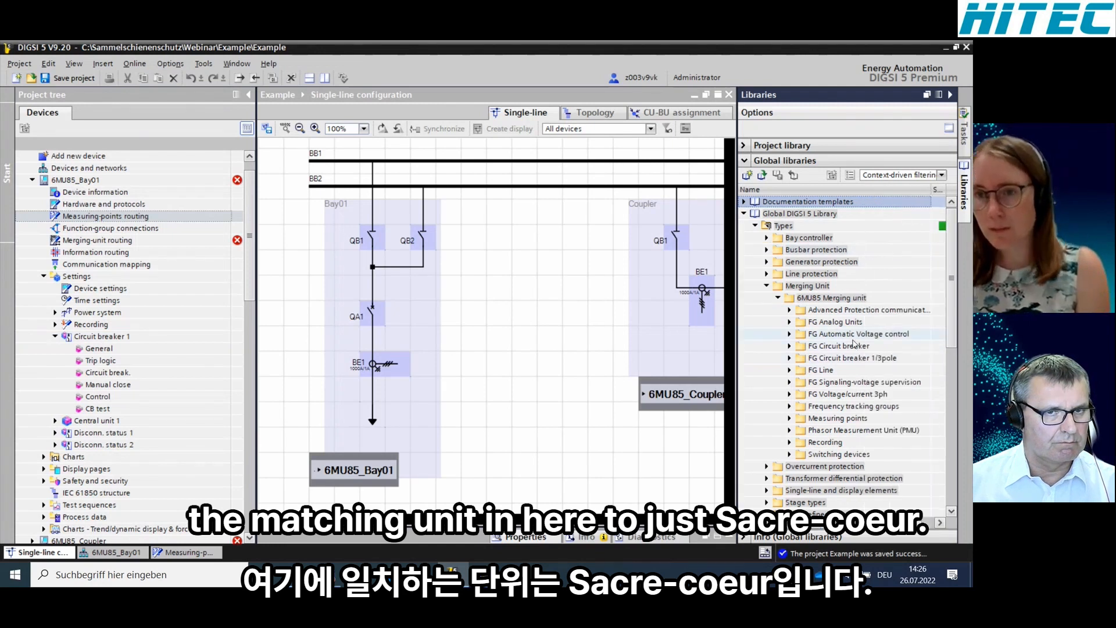
left_click(790, 347)
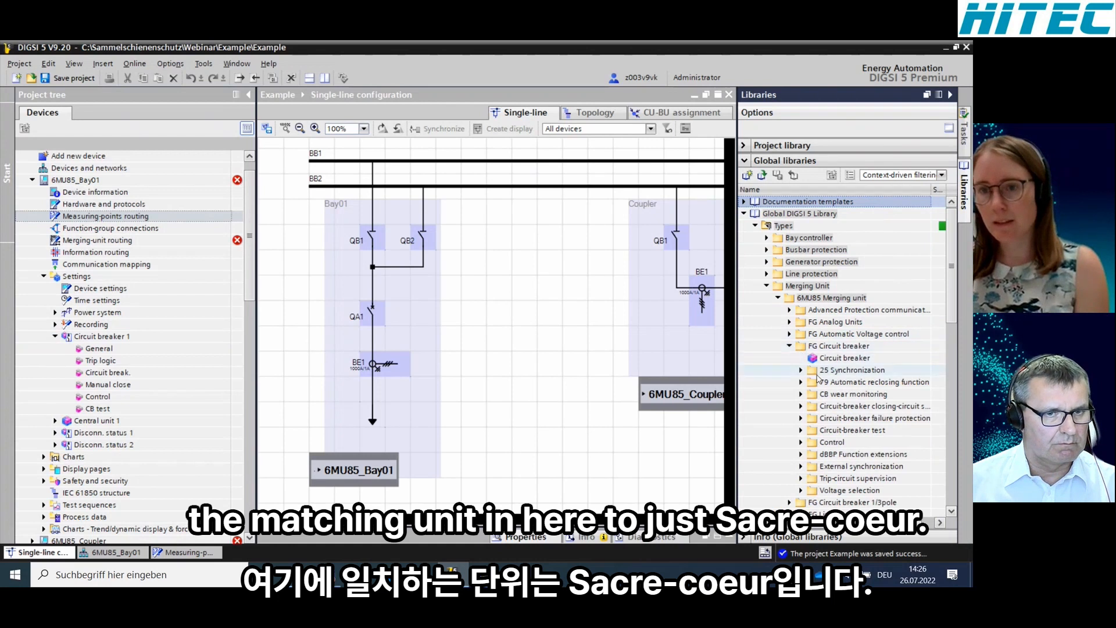
left_click(801, 455)
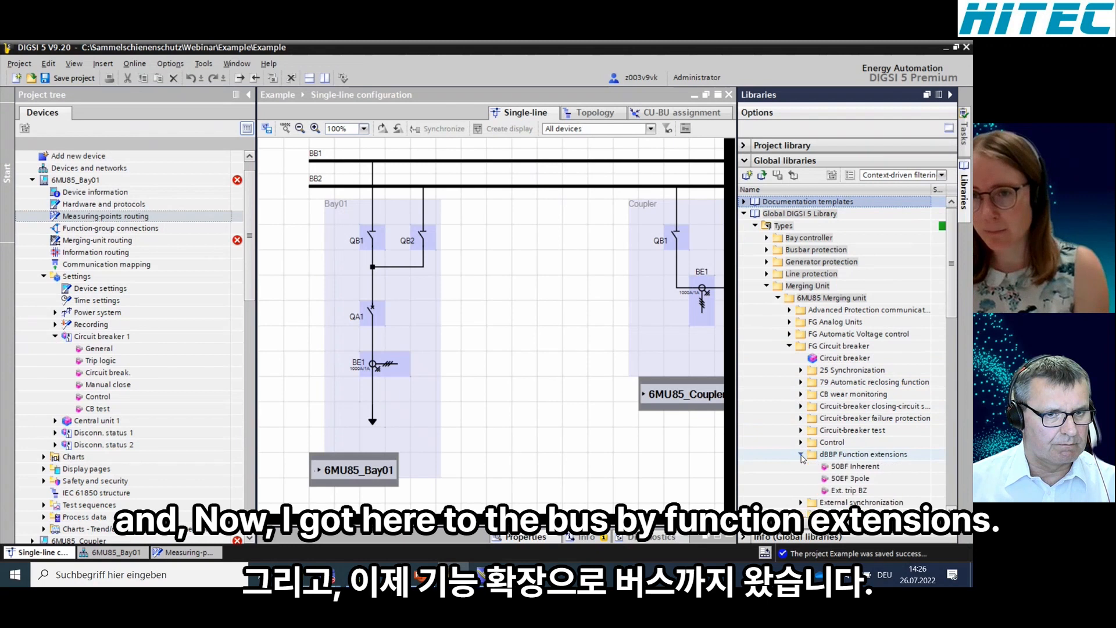
left_click(852, 479)
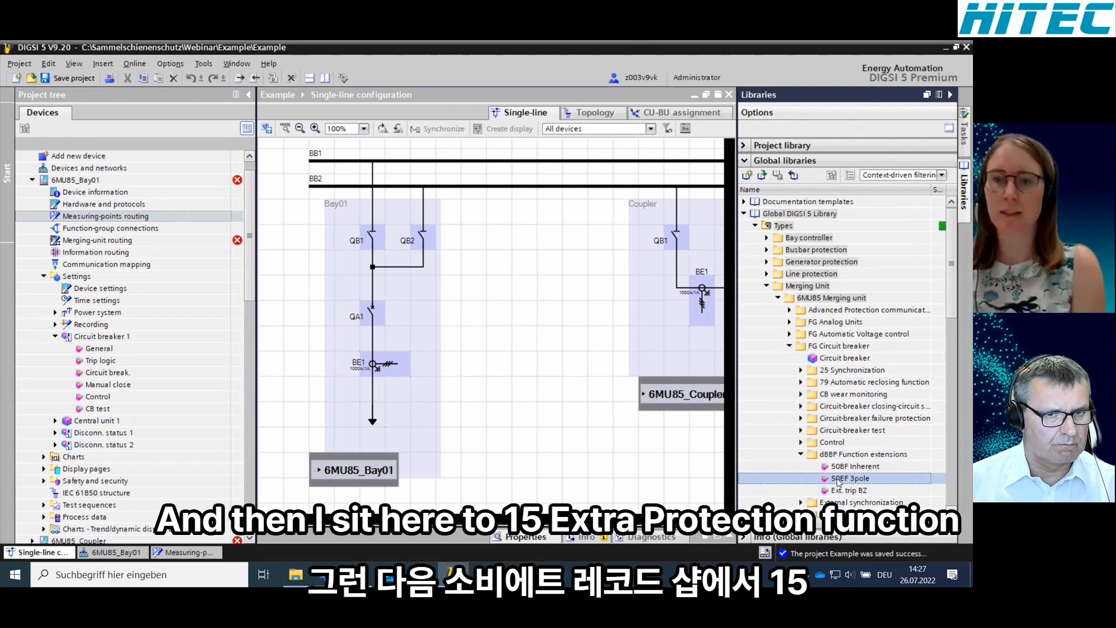
left_click_drag(839, 482, 100, 339)
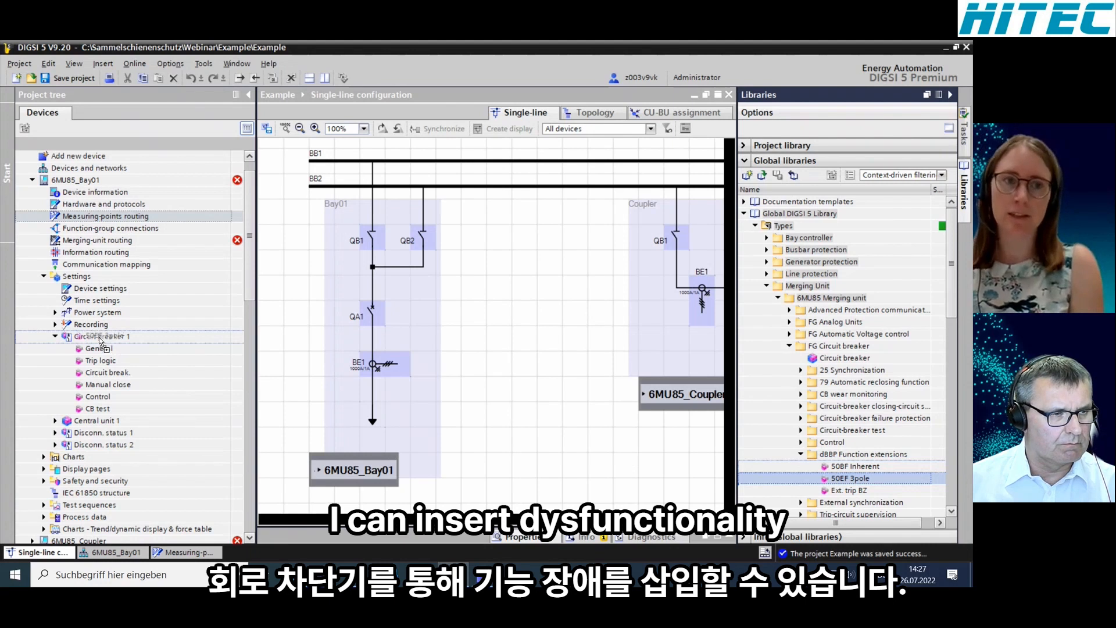
left_click_drag(99, 337, 99, 337)
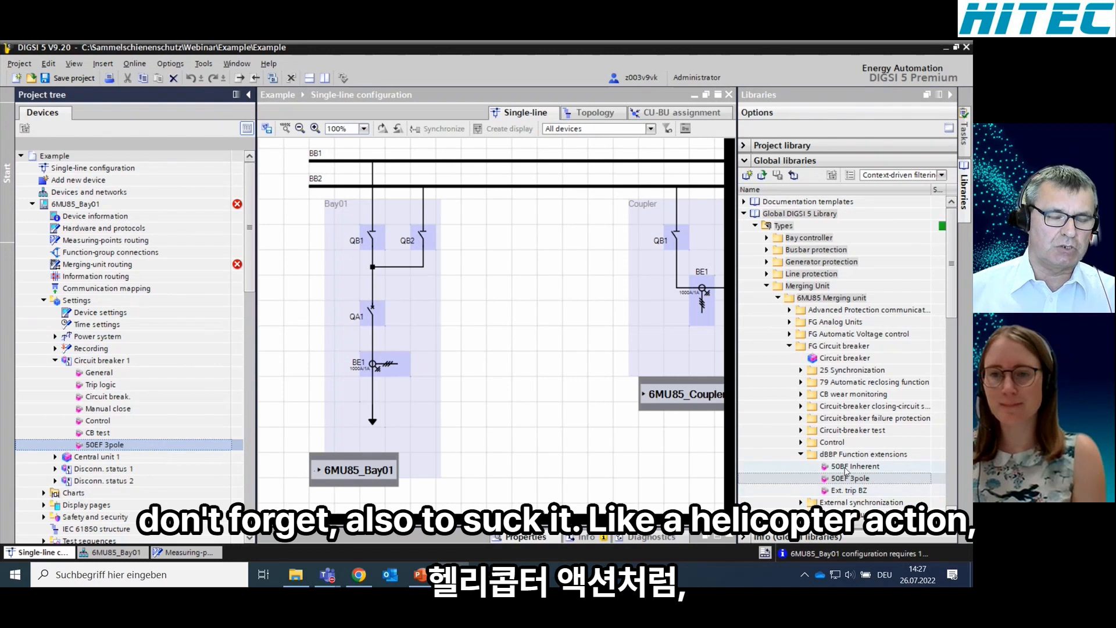
Insert the 50BF Inherent function from the dBBP function extensions into Circuit breaker 1 of 6MU85_Bay01
left_click(875, 467)
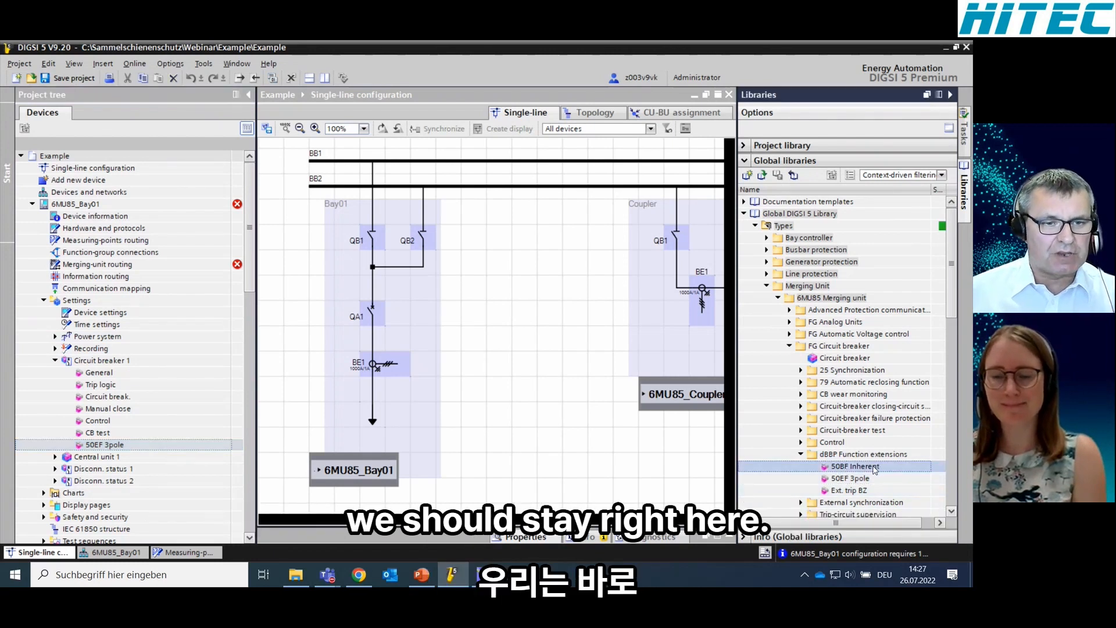
mouse_move(868, 469)
left_mouse_down()
mouse_move(830, 461)
mouse_move(837, 445)
mouse_move(856, 474)
left_mouse_up()
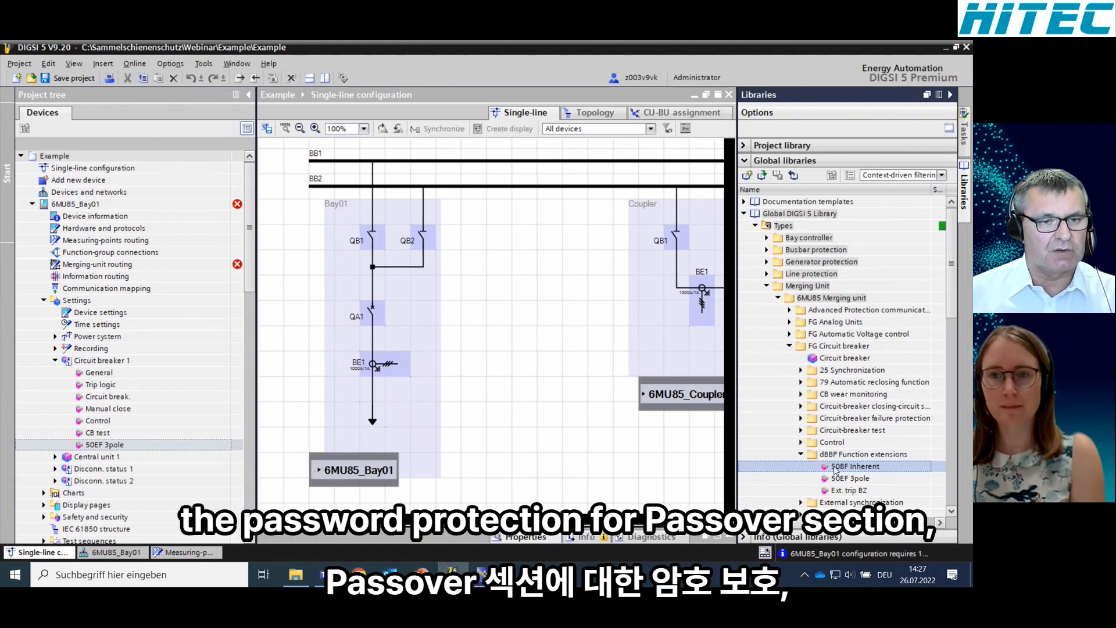
left_click_drag(850, 470, 130, 365)
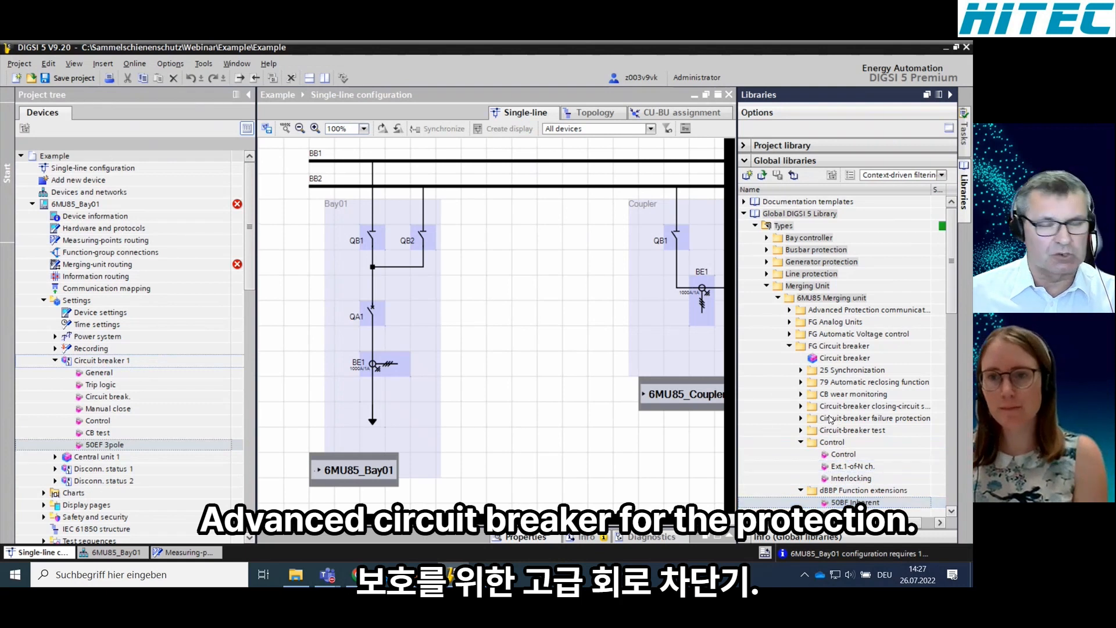
left_click(801, 442)
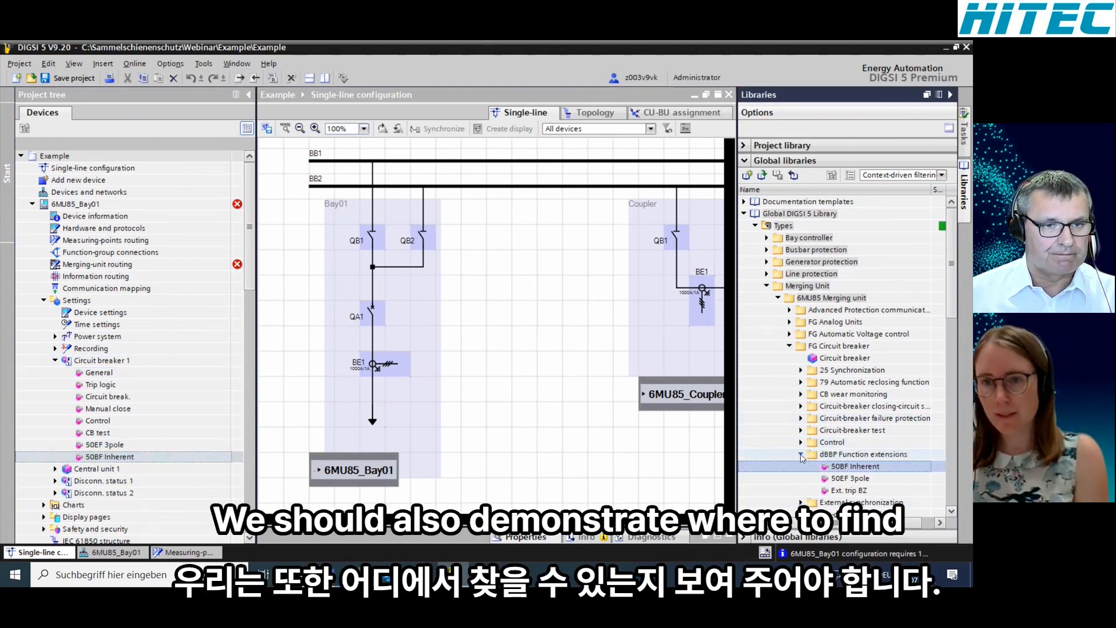
Add the 50BF Ad.CBF function from the library's circuit-breaker failure protection folder to Circuit breaker 1 of 6MU85_Bay01
left_click(801, 455)
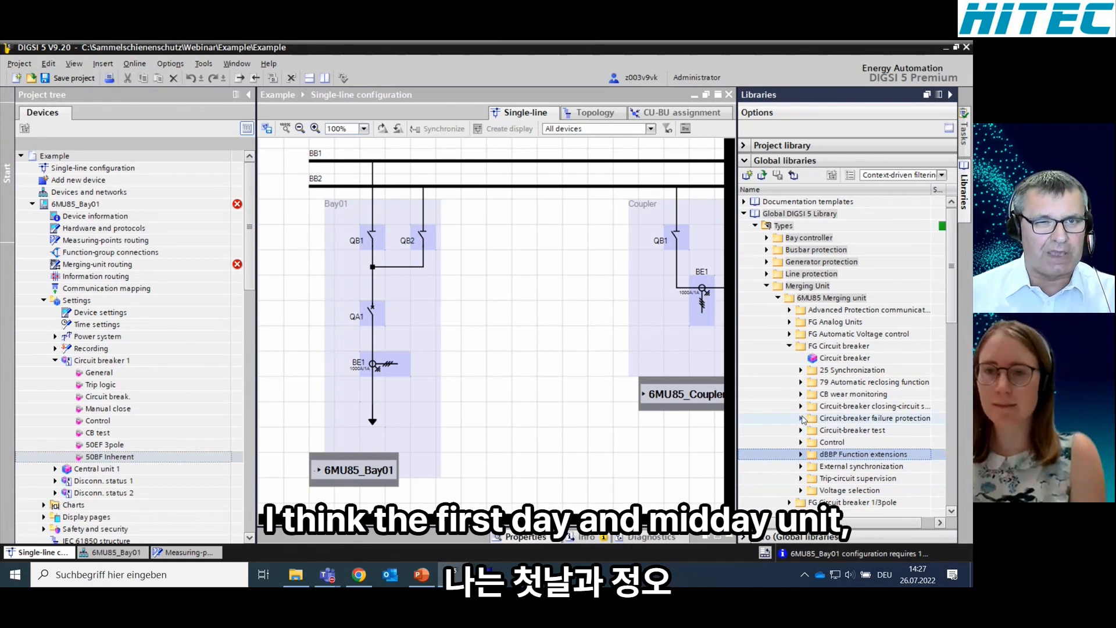
left_click(802, 419)
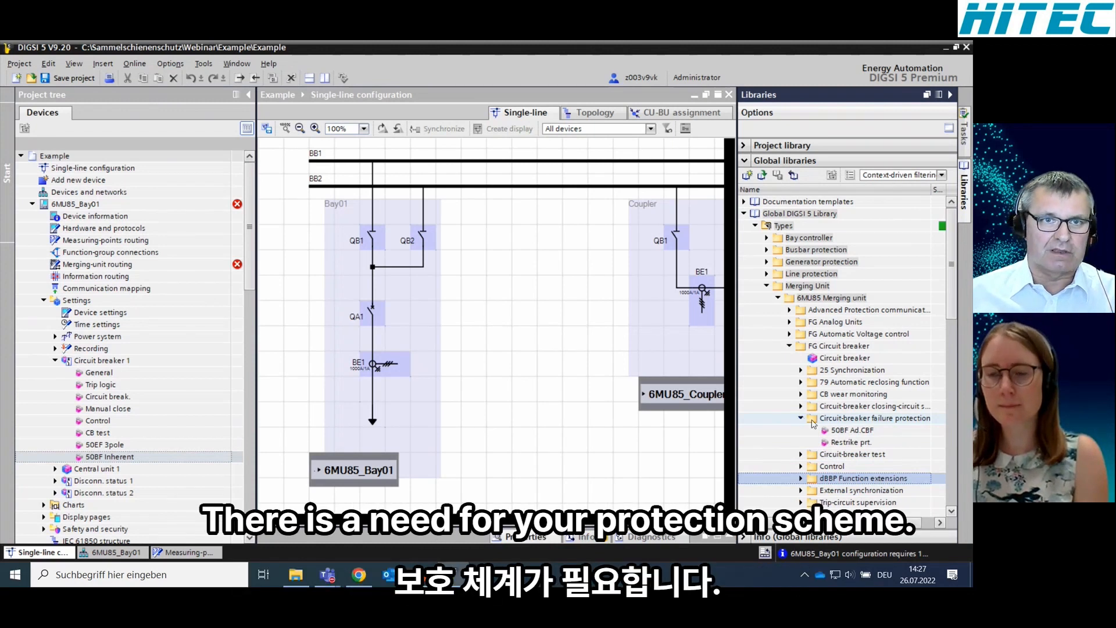
left_click(843, 432)
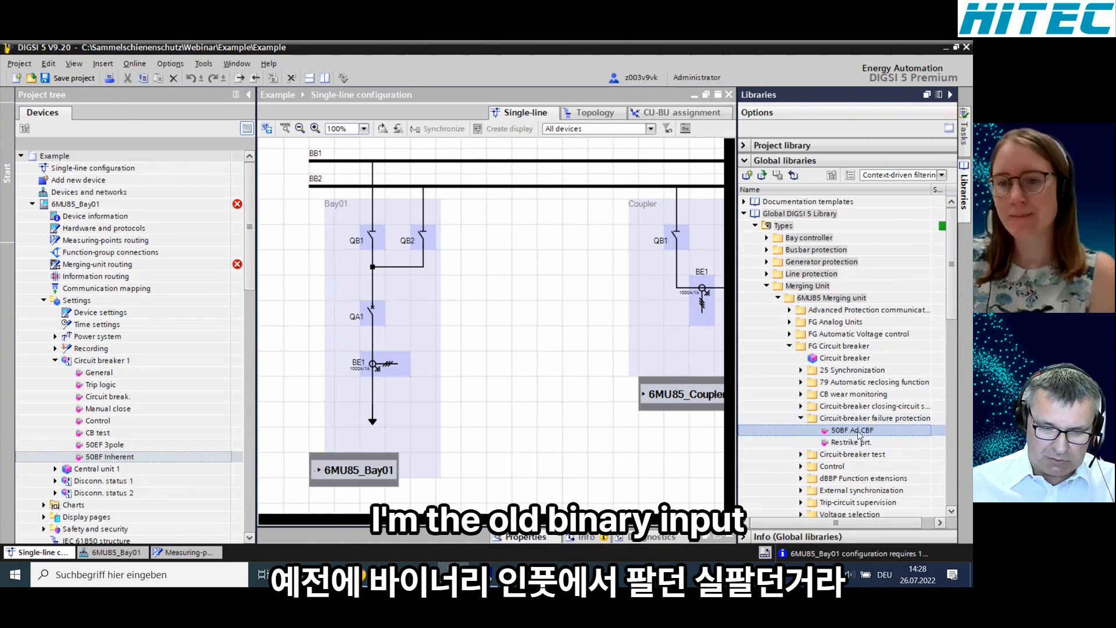
left_click_drag(855, 431, 110, 367)
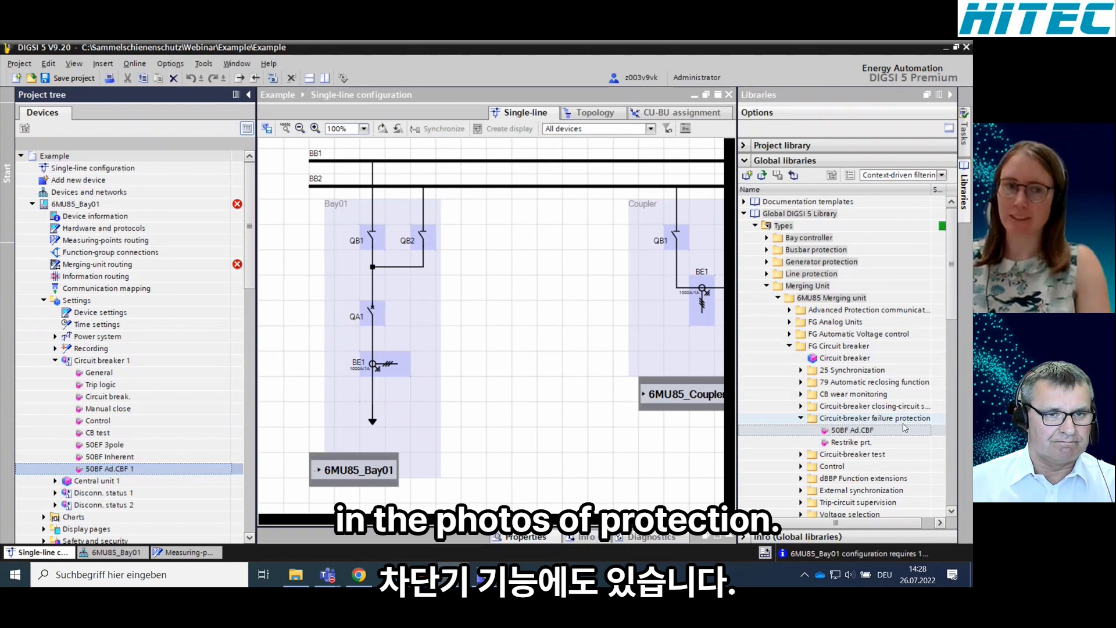
Review the 50EF 3pole, 50BF Inherent and 50BF Ad.CBF functions under Circuit breaker 1 of 6MU85_Bay01
left_click(118, 457)
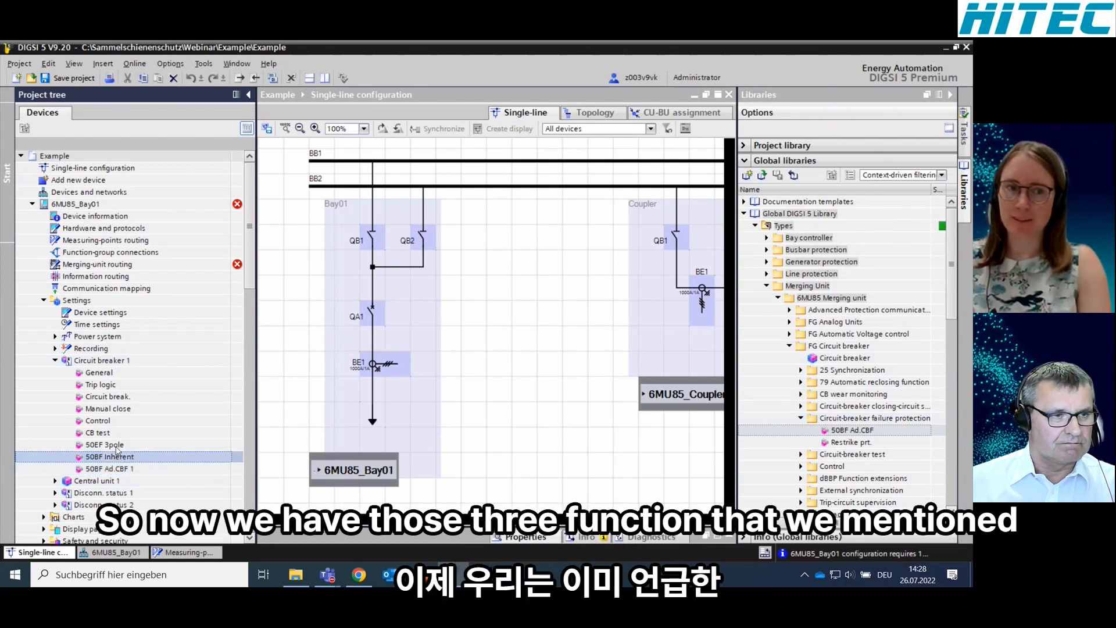
left_click(116, 446)
left_click(119, 457)
left_click(159, 469)
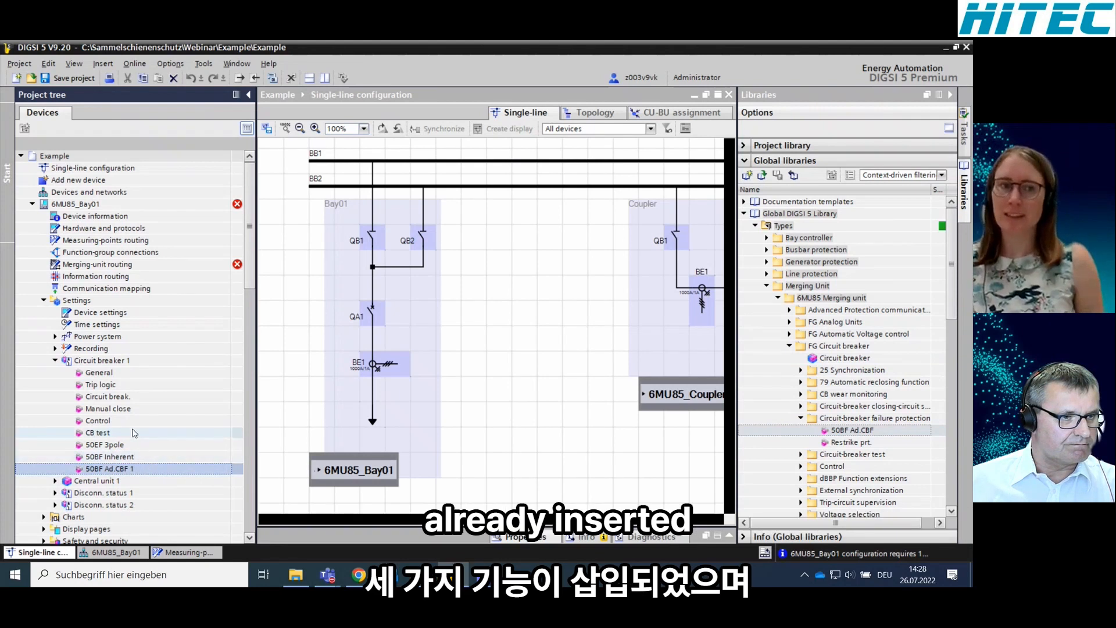
Insert MP out of sv. from the 6MU85 Current 3-phase dBBP function extensions into Bay01's Meas.point I-3ph 1 and save the project
left_click(57, 362)
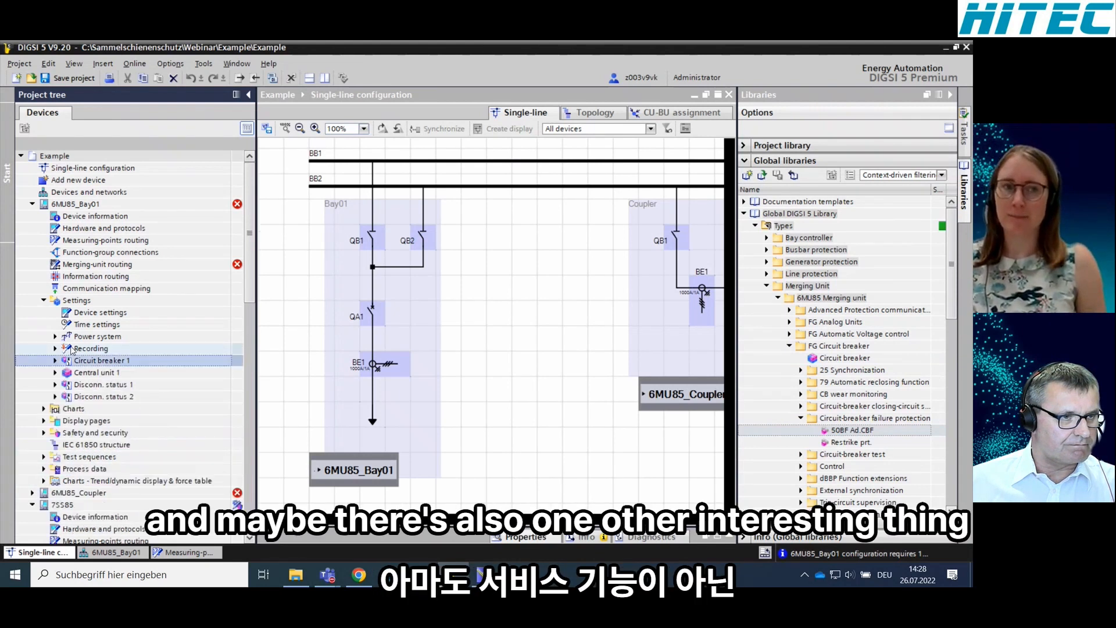
left_click(55, 337)
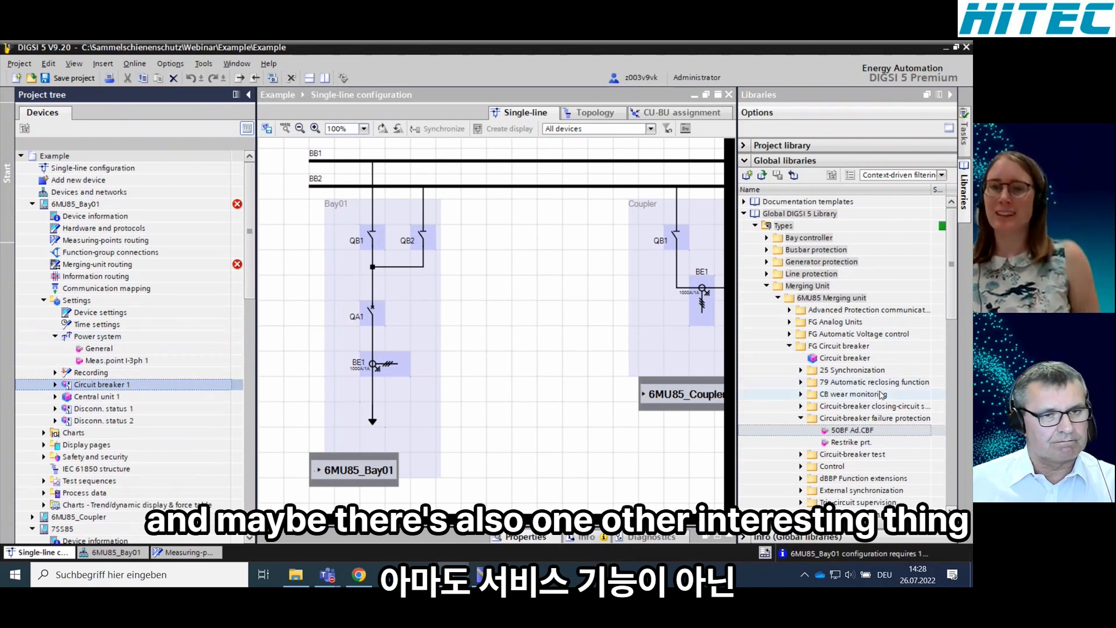
left_click(790, 346)
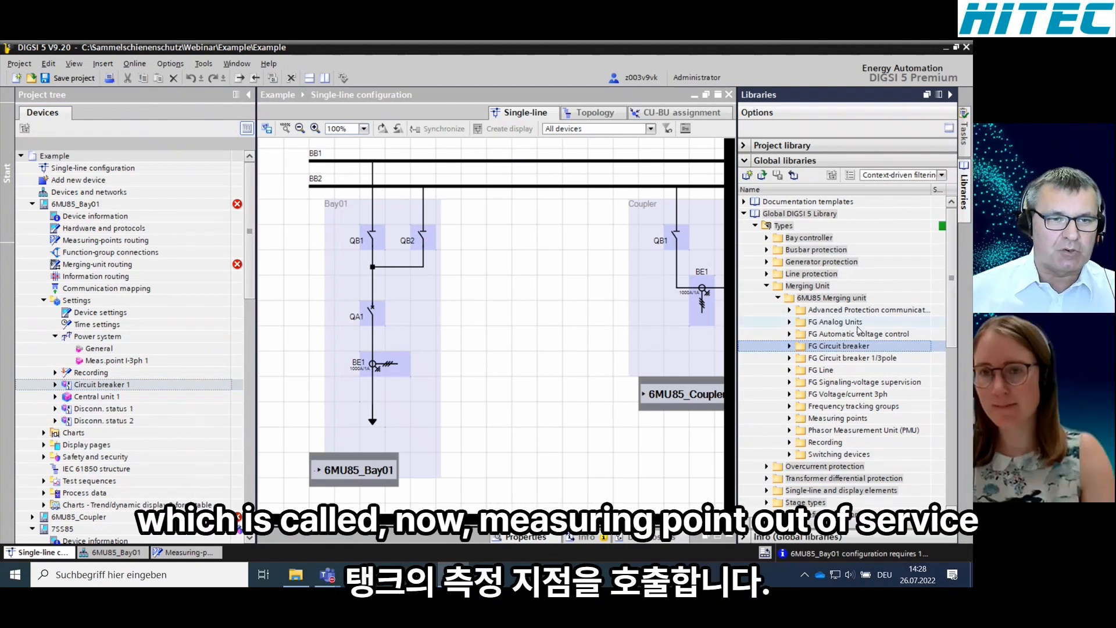
left_click(789, 419)
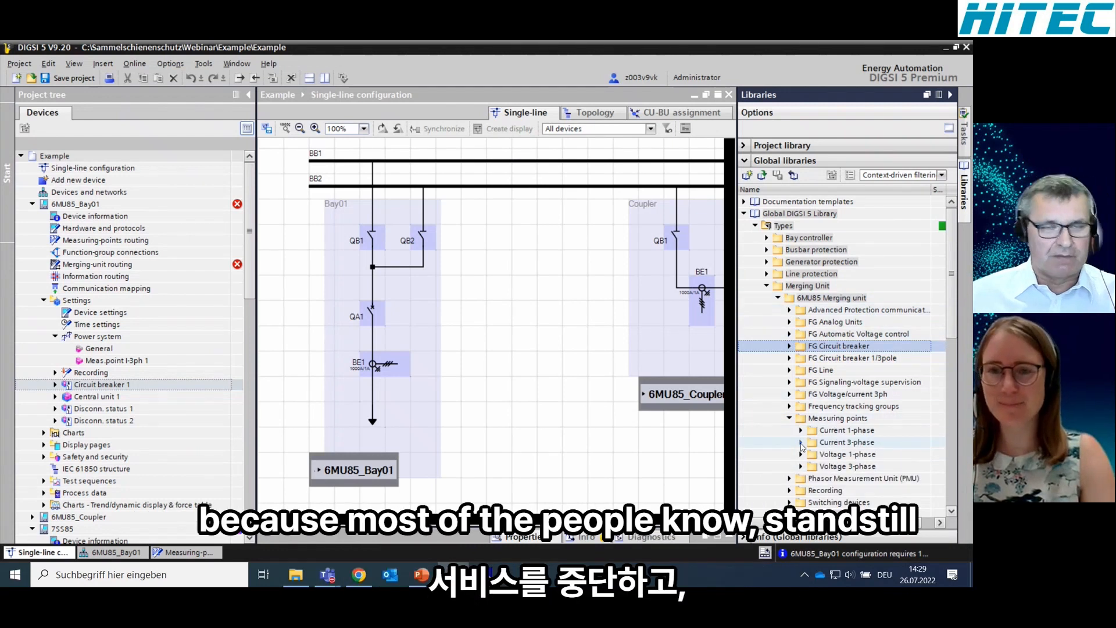
left_click(801, 443)
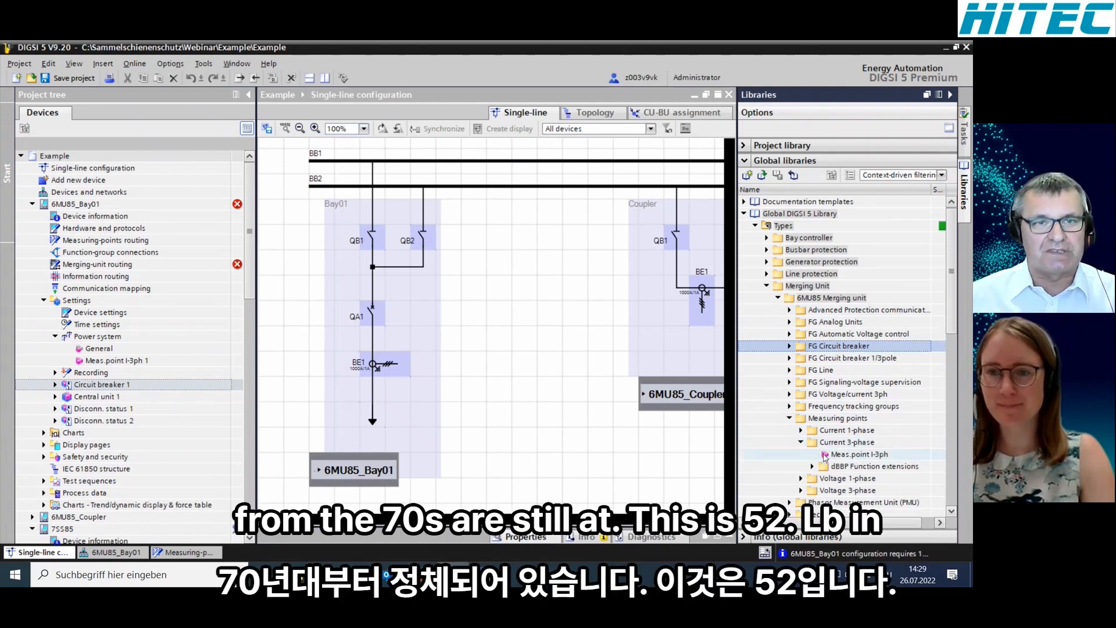
left_click(812, 467)
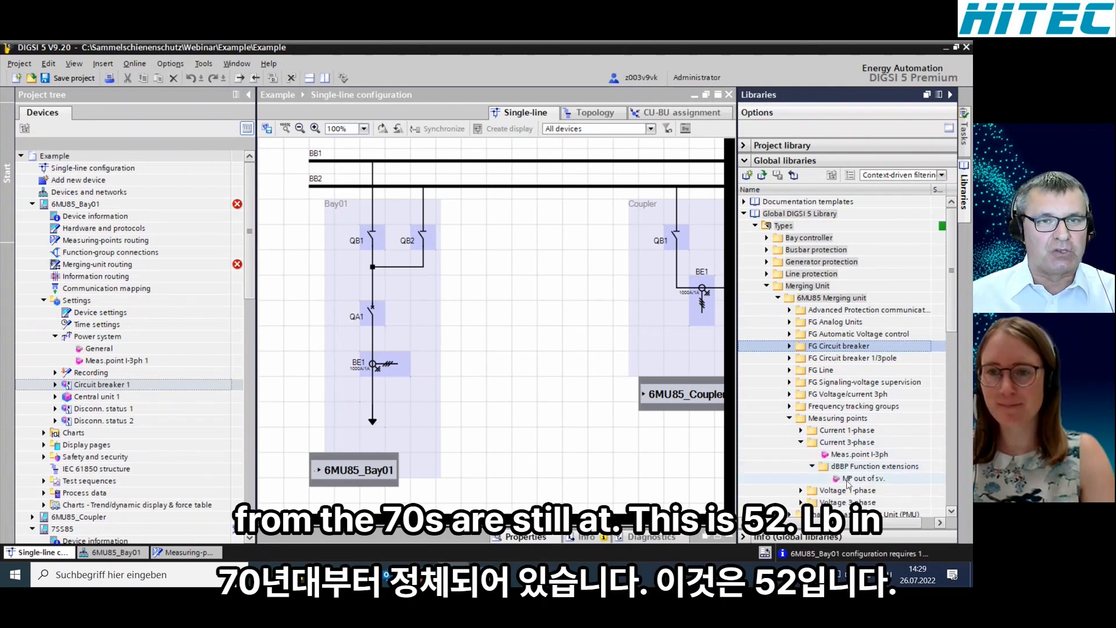
left_click(870, 478)
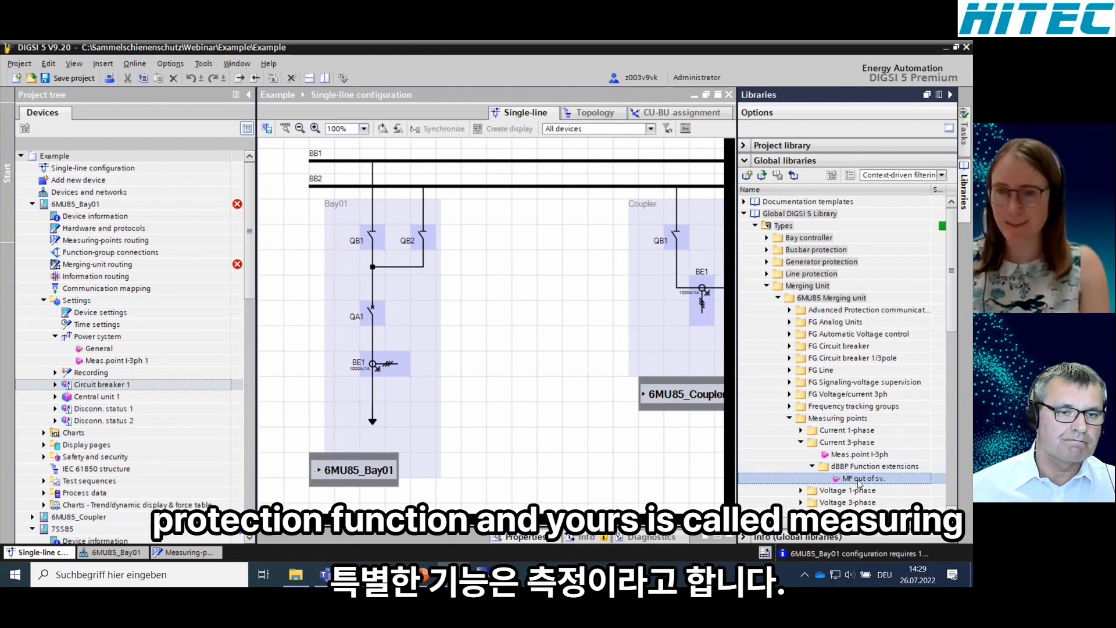
left_click_drag(860, 483, 114, 360)
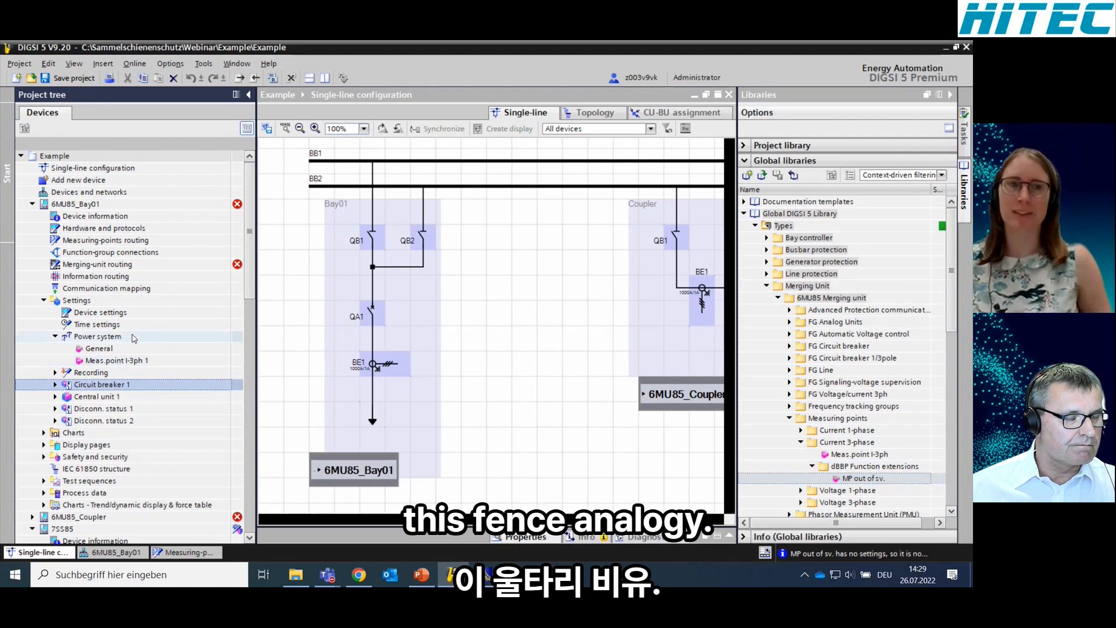
left_click(58, 79)
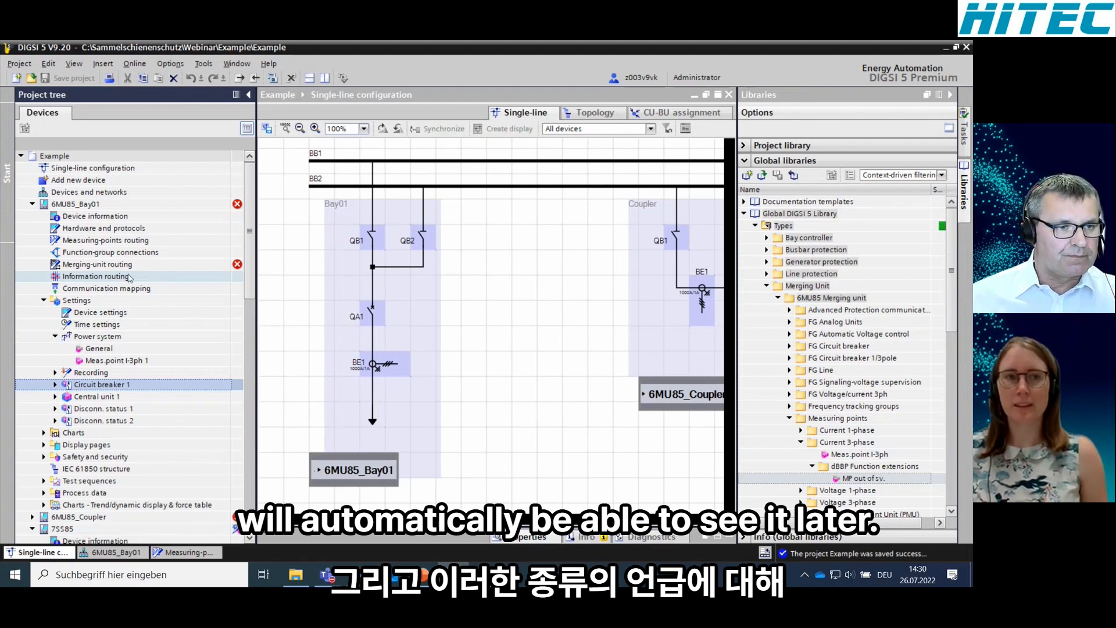
Open the information routing of 6MU85_Bay01 and show the Disconnector signals of Disconn. status 1 and Disconn. status 2
left_click(110, 278)
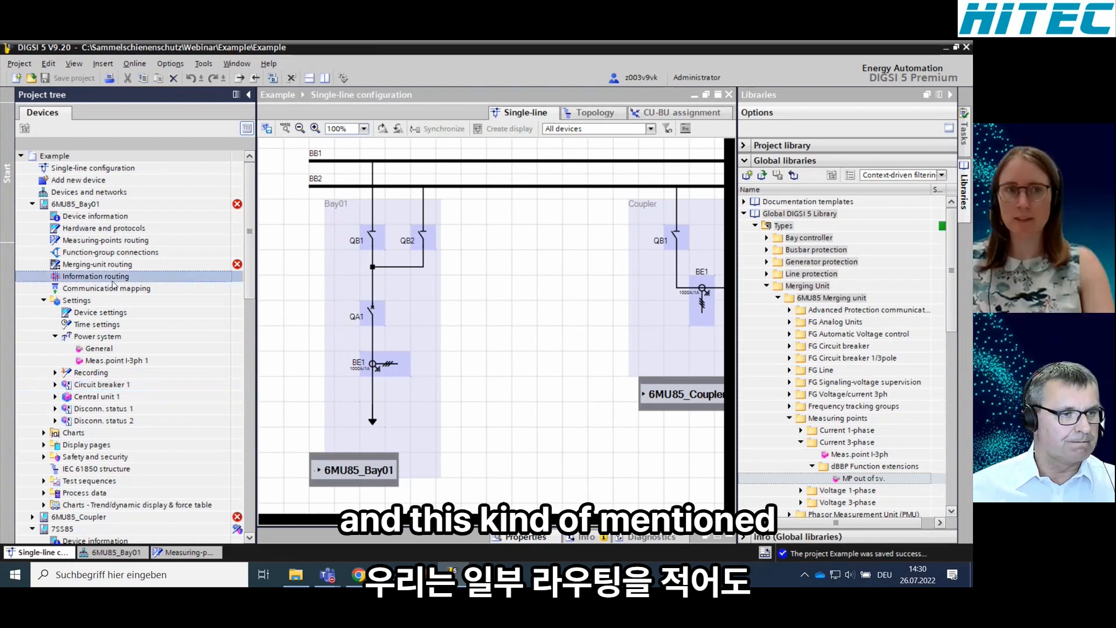
double_click(76, 278)
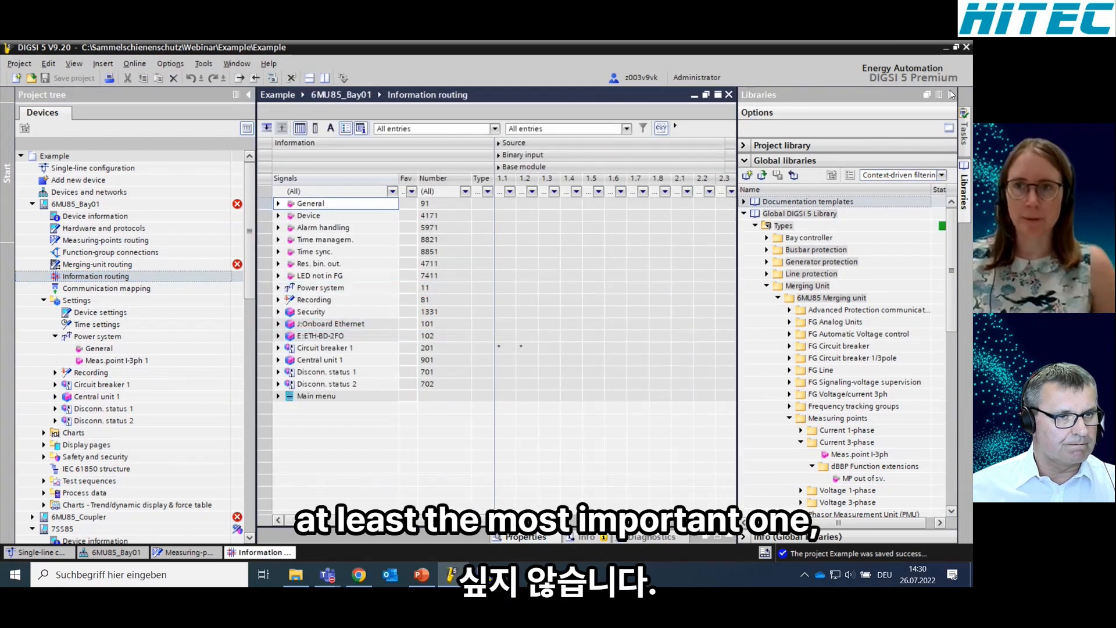
left_click(950, 95)
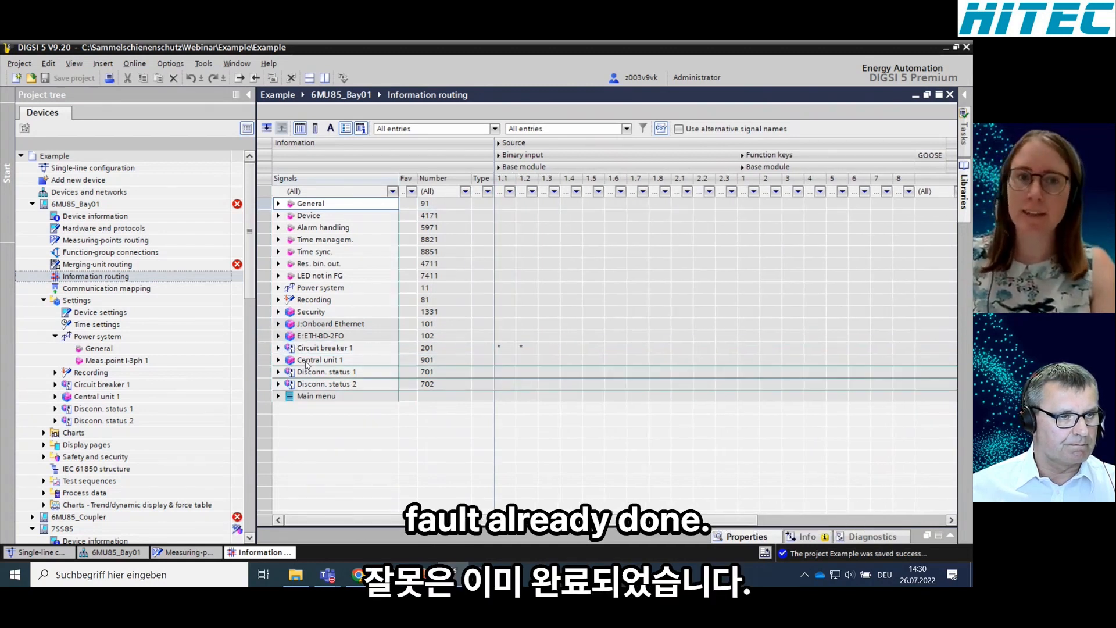
left_click(278, 371)
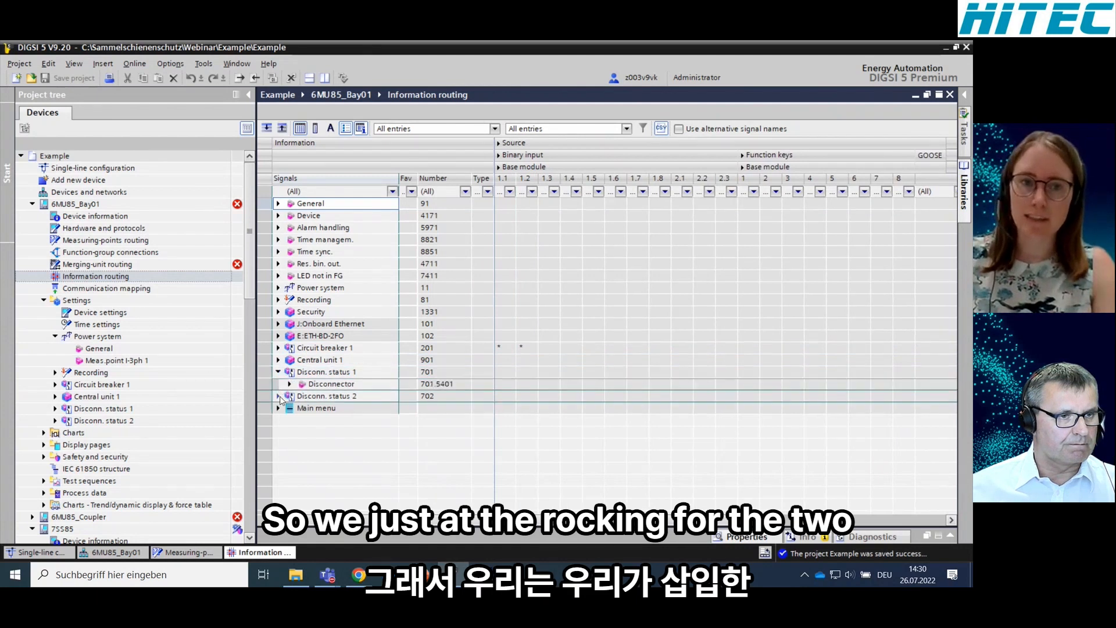
left_click(278, 396)
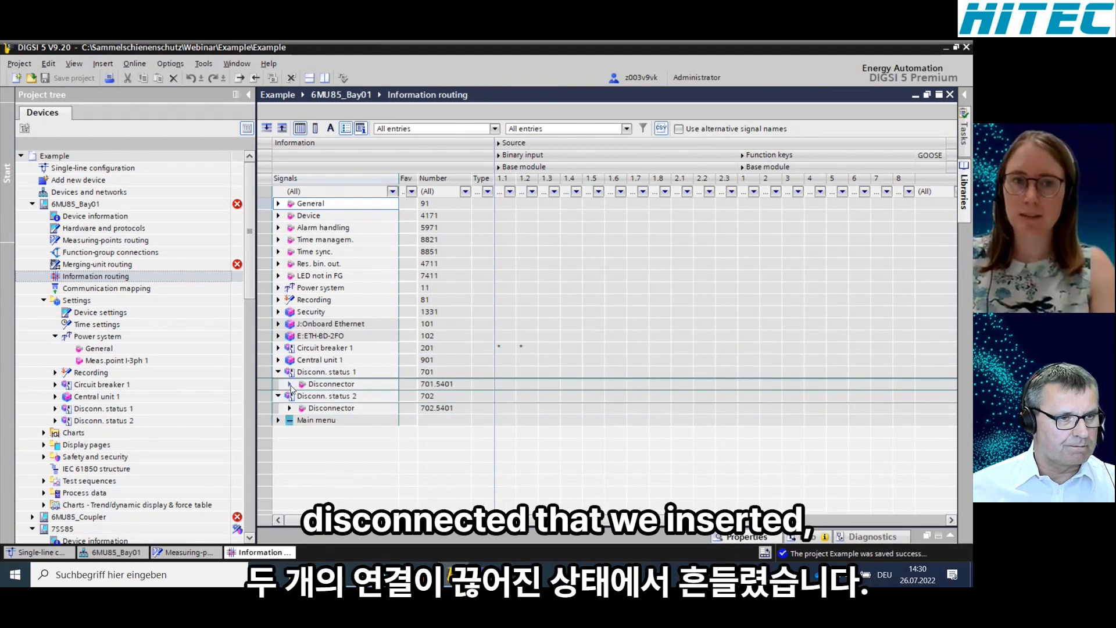
left_click(289, 385)
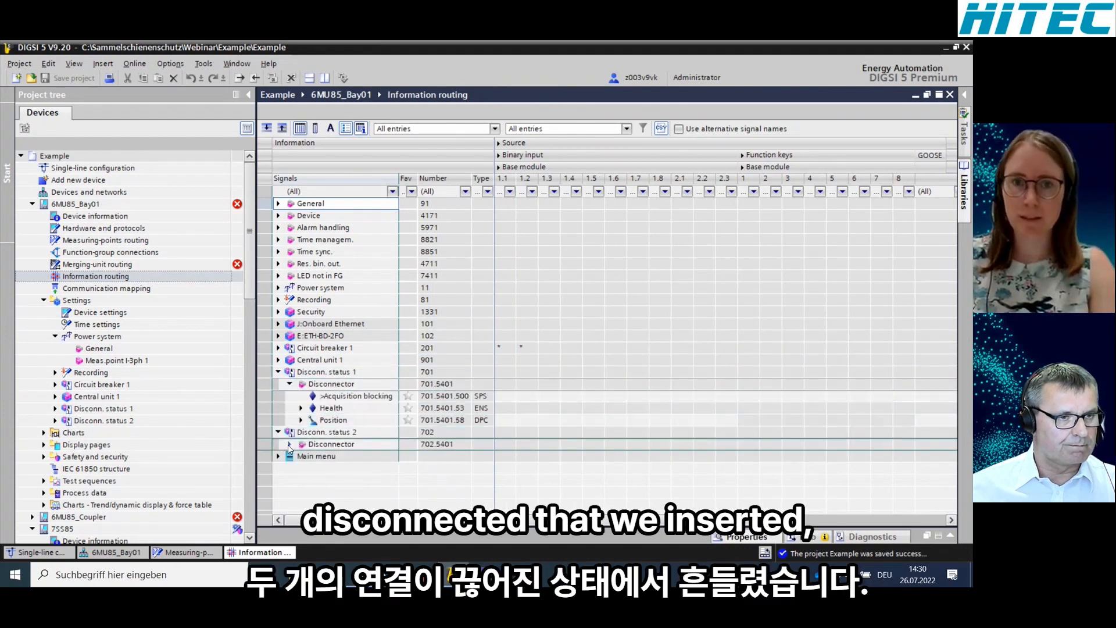
left_click(290, 444)
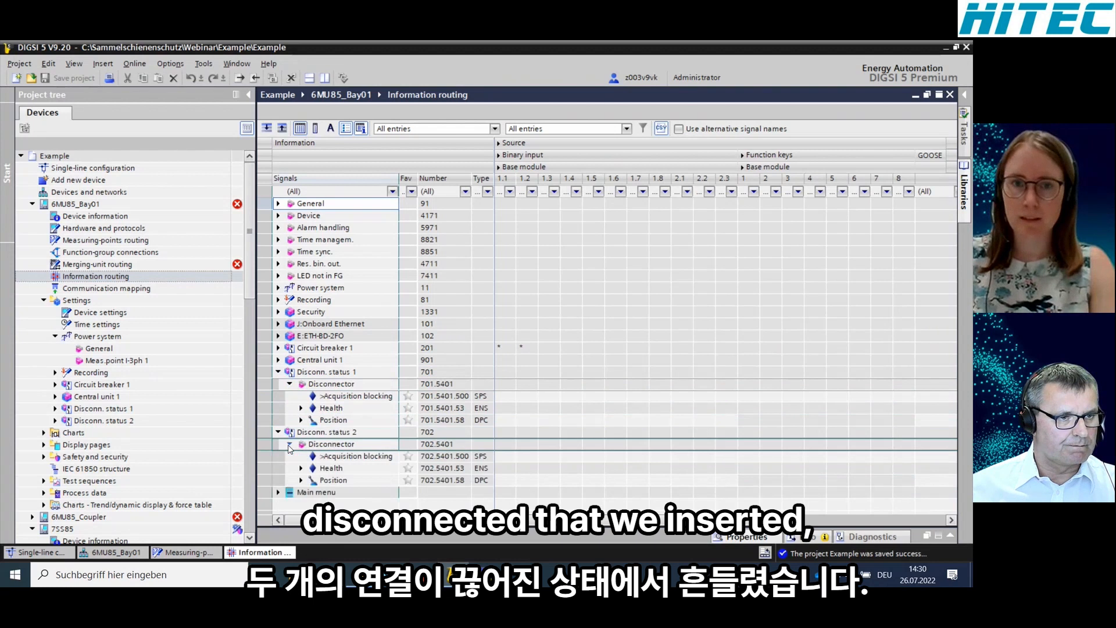
Route the Disconn. status 1 position to binary input 1.3 as OH and binary input 1.4 as CH
right_click(549, 424)
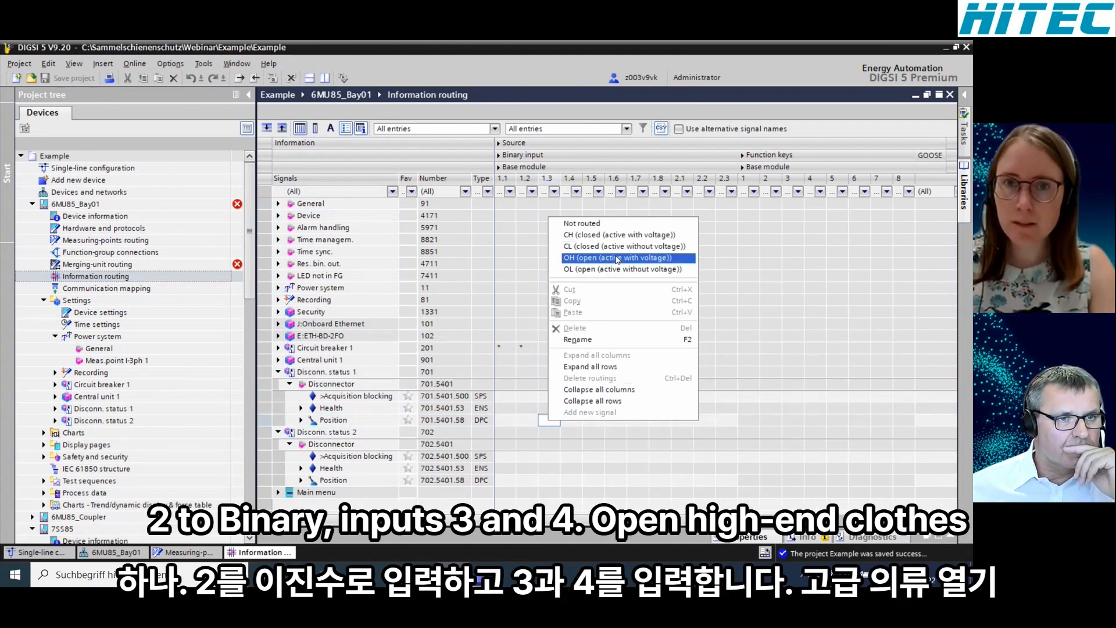
left_click(617, 260)
right_click(571, 420)
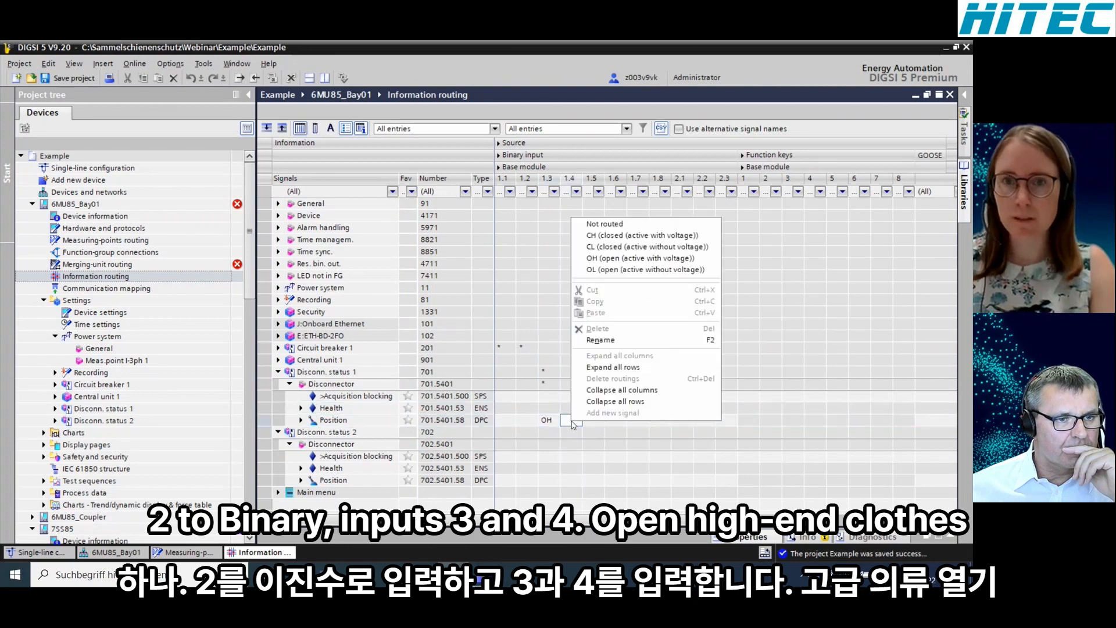
left_click(635, 236)
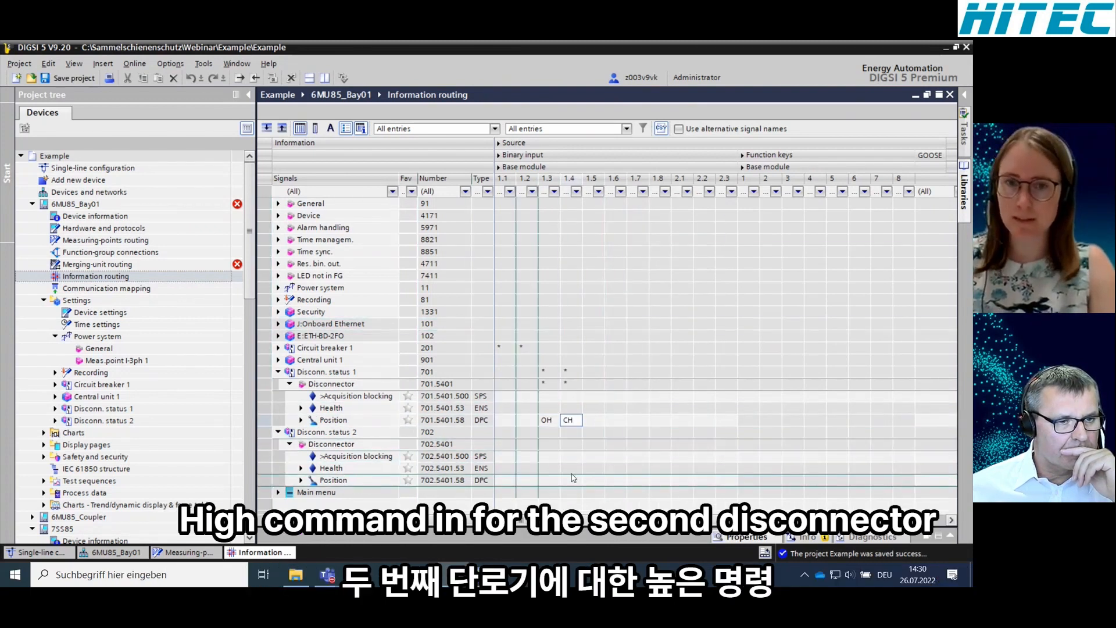
Route the Disconn. status 2 position to binary input 1.5 as OH and 1.6 as CH, and save the project
right_click(596, 484)
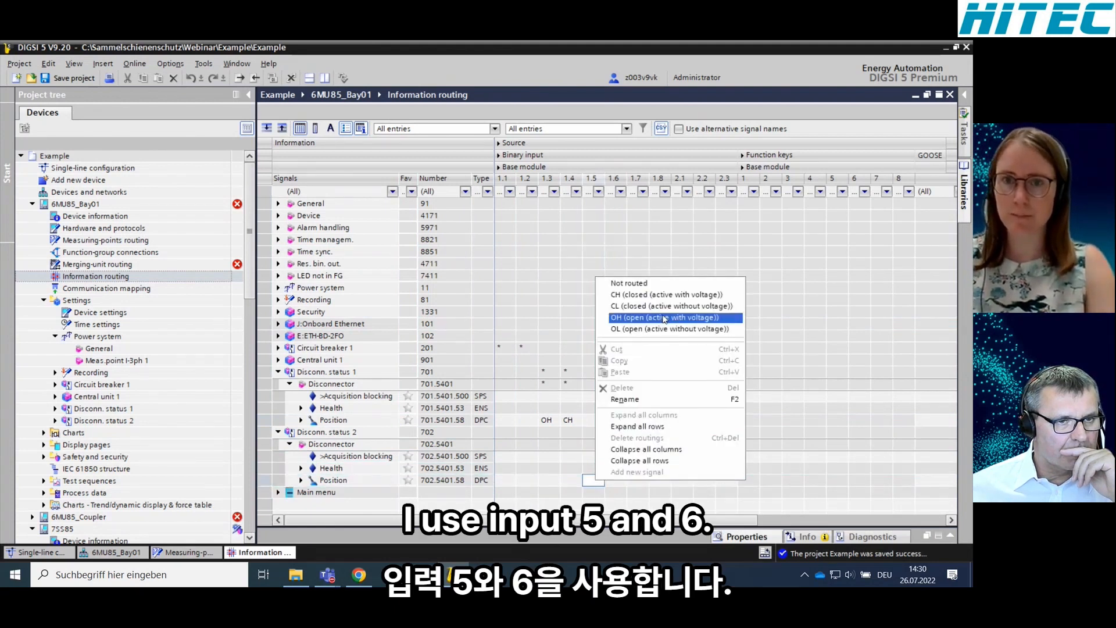
left_click(665, 319)
right_click(615, 482)
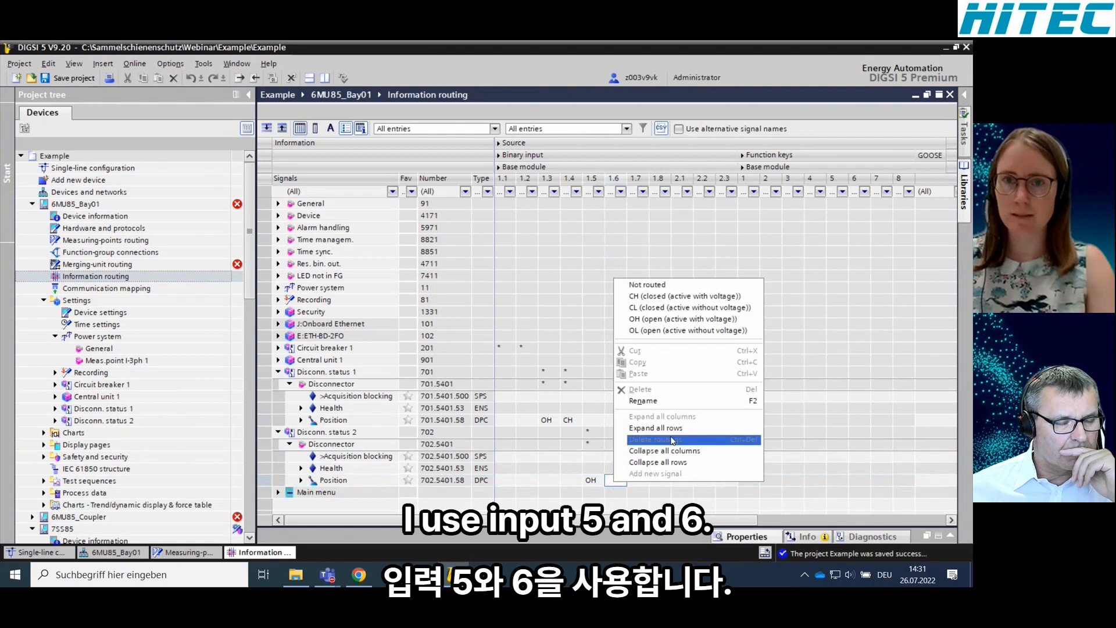
left_click(672, 298)
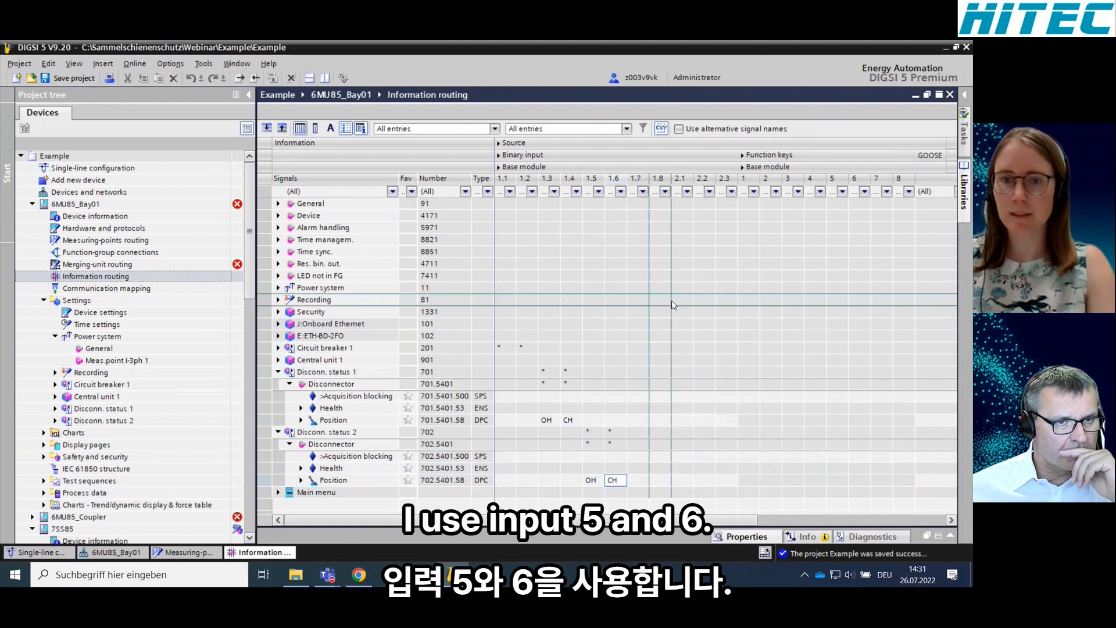
left_click(60, 79)
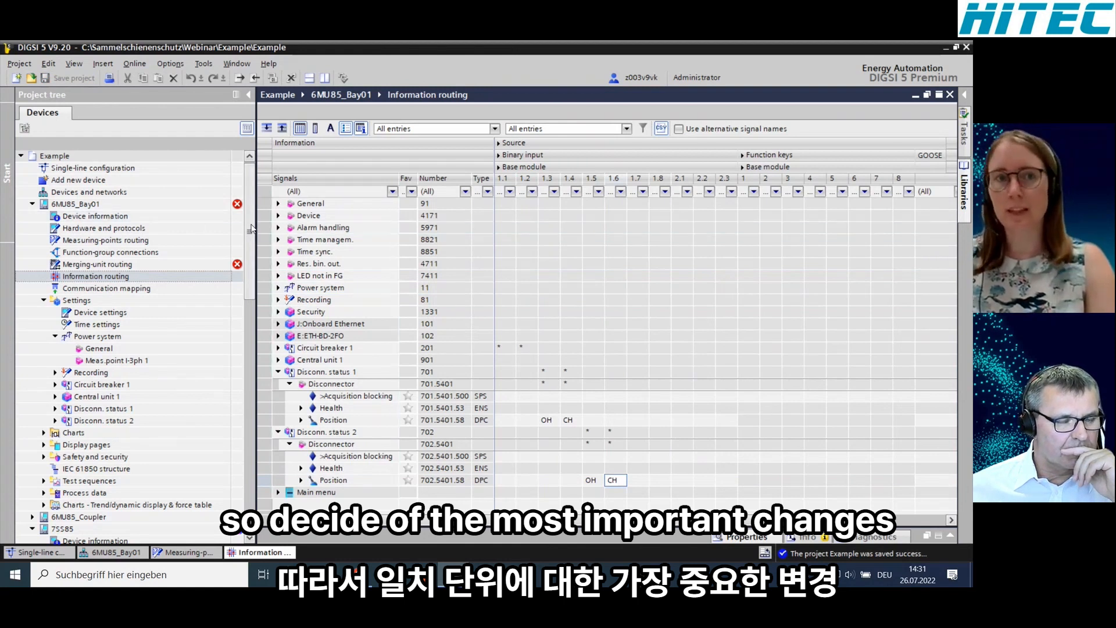
Examine the bus zones available in the 7SS85's Busbar function group in the single-line configuration
scroll(251, 229, "down", 3)
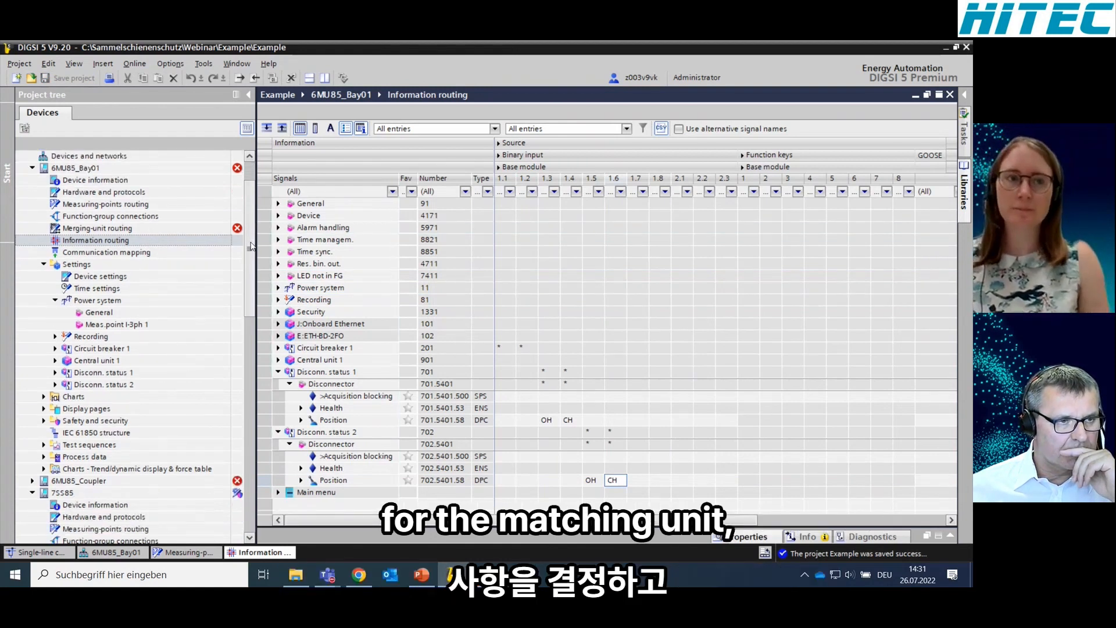
left_click_drag(251, 245, 235, 342)
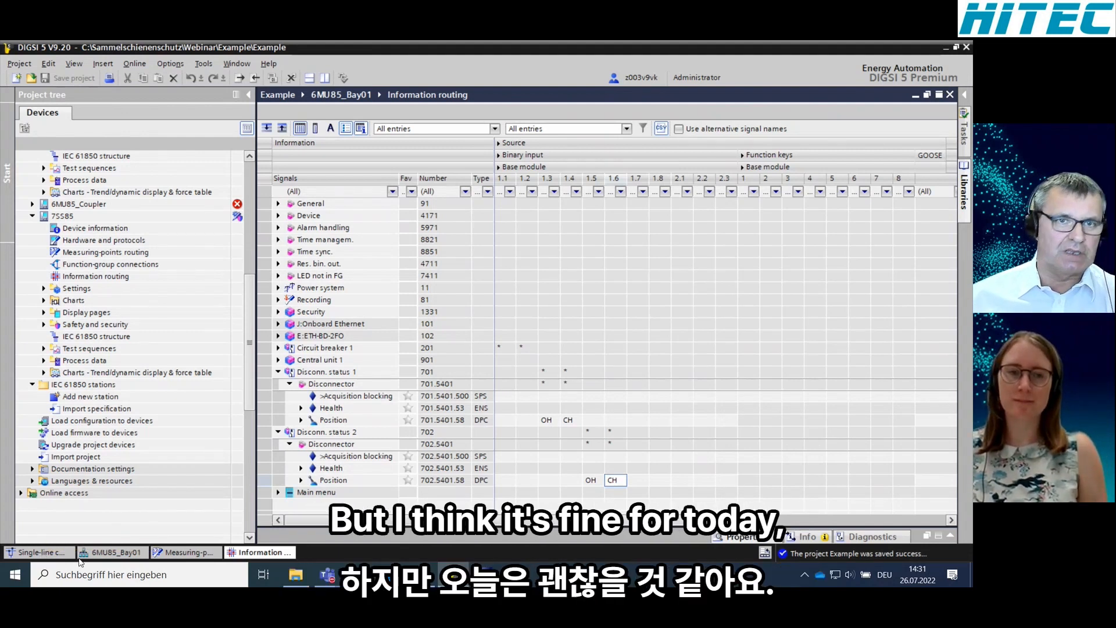
left_click(38, 552)
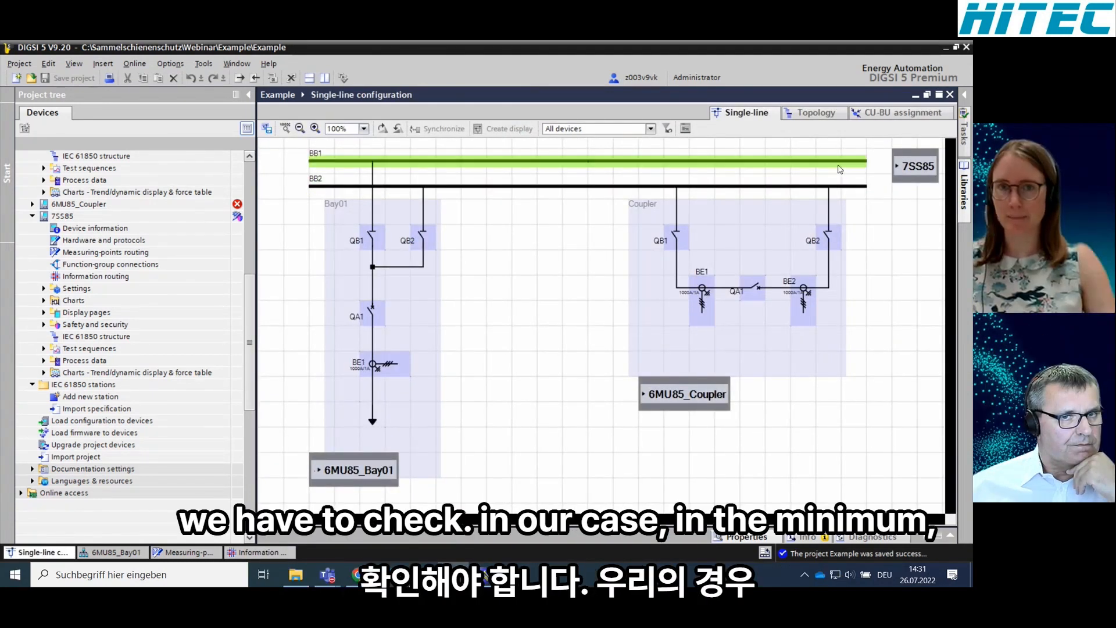
left_click(898, 172)
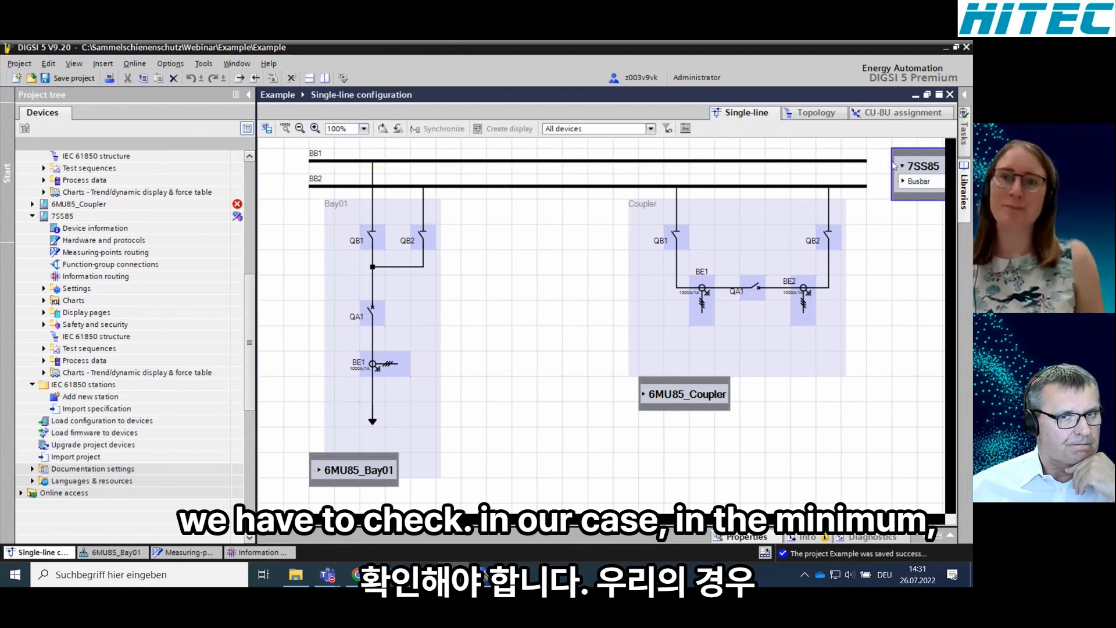
left_click_drag(929, 155, 897, 194)
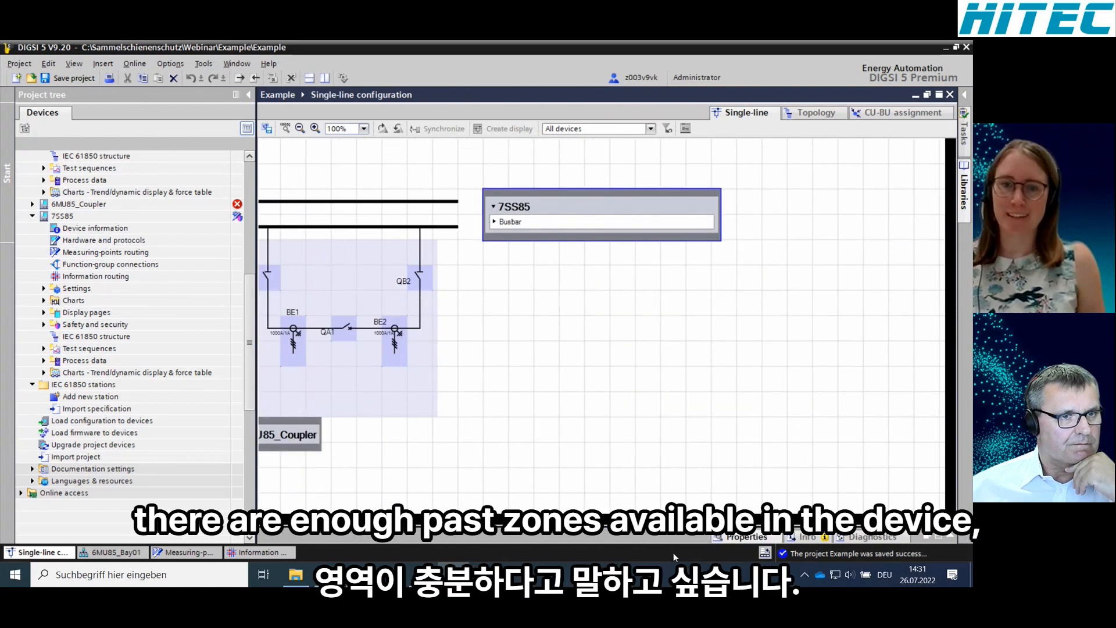
left_click(409, 518)
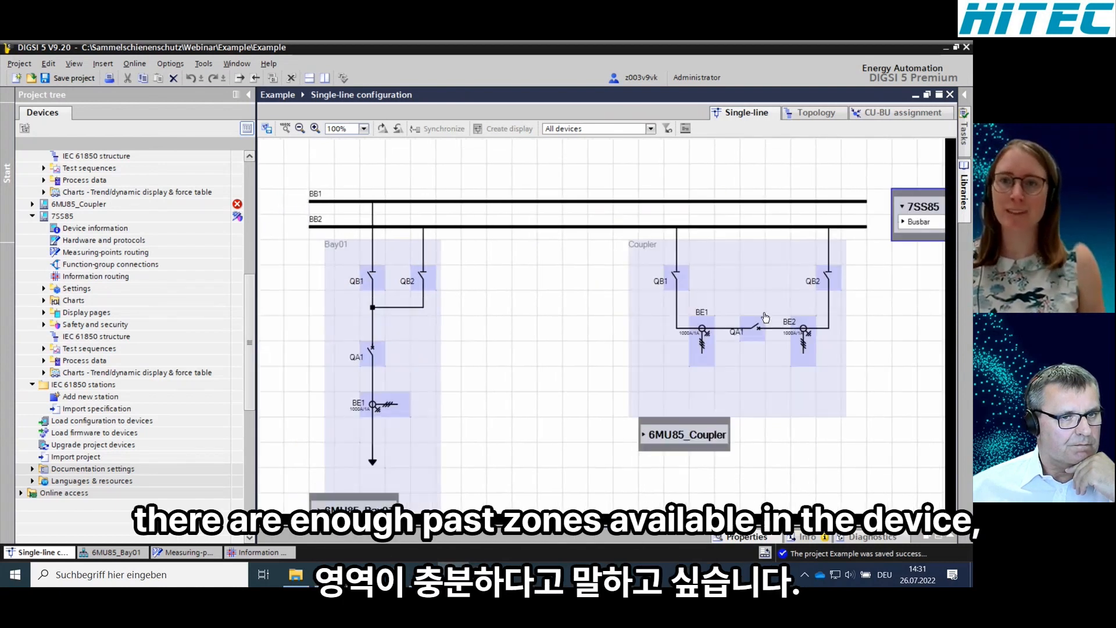
left_click(440, 204)
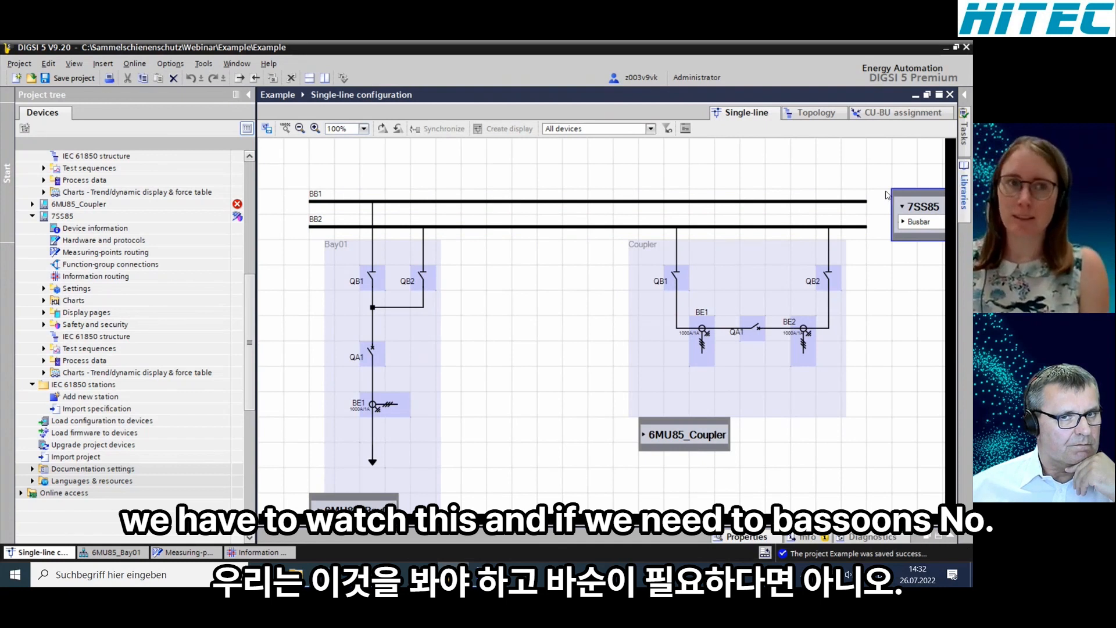
left_click(903, 222)
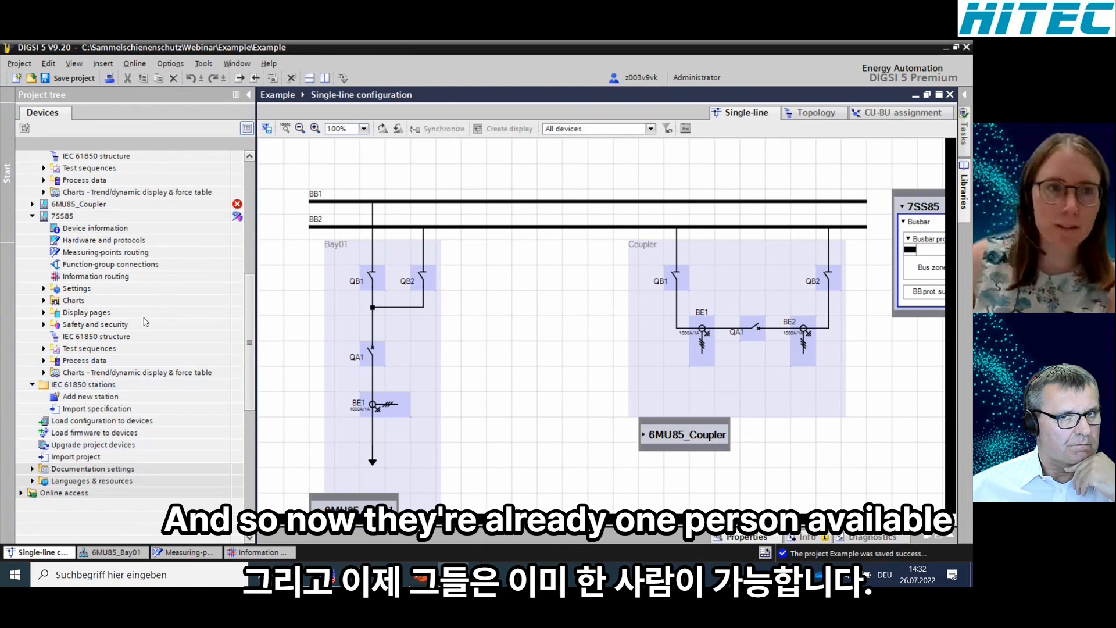
Expand the 7SS85's settings and show the busbar protection function extensions for FG Busbar in the global DIGSI 5 library
left_click(44, 288)
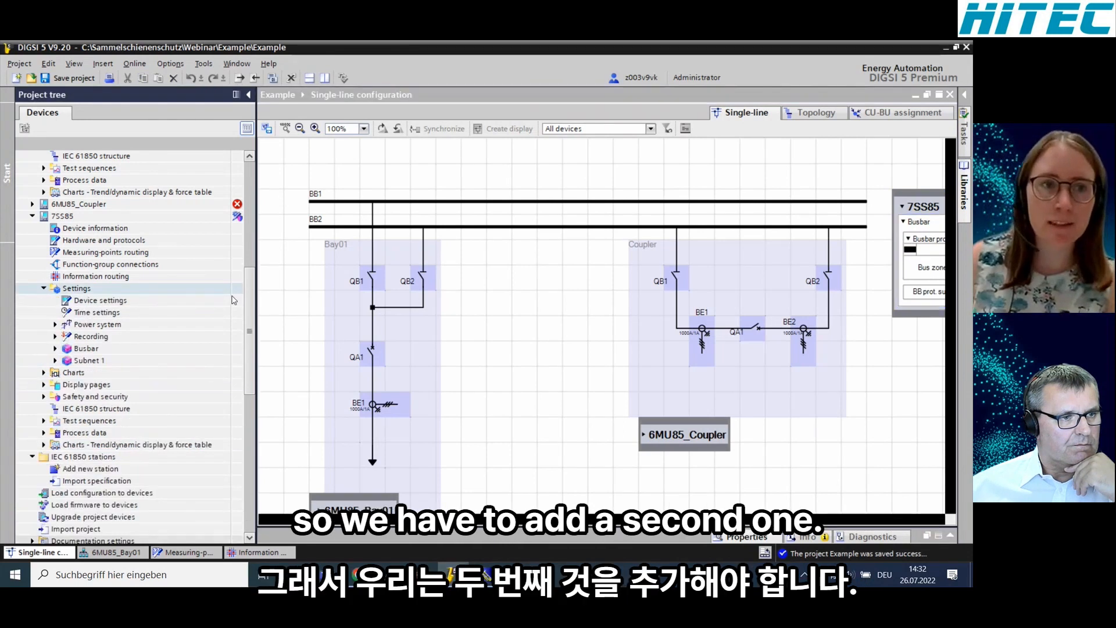
left_click(964, 186)
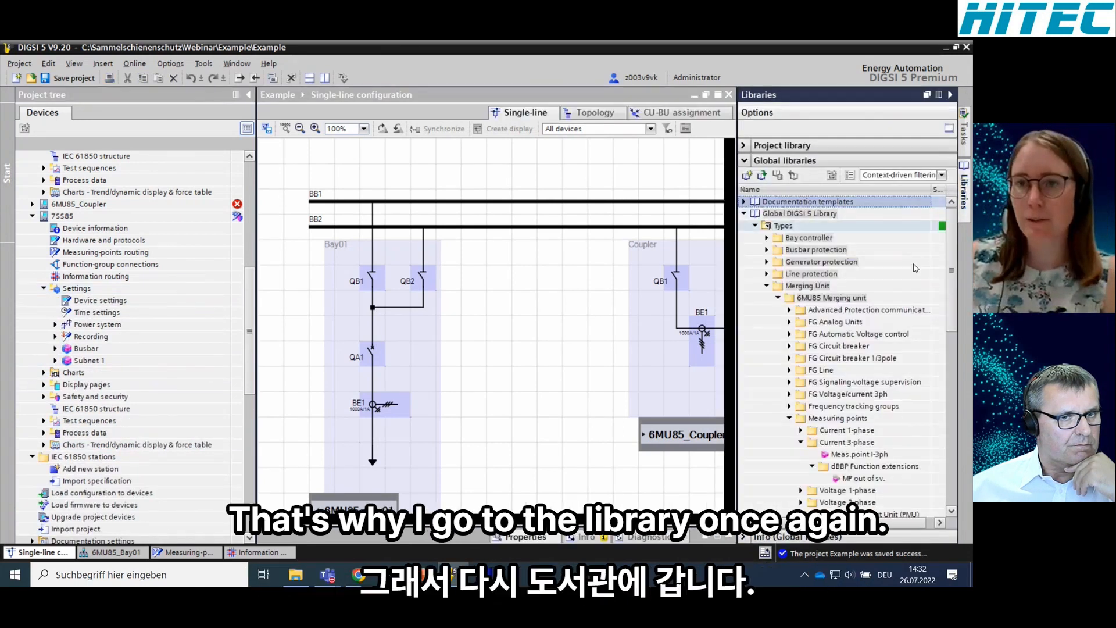
left_click(757, 226)
left_click(756, 226)
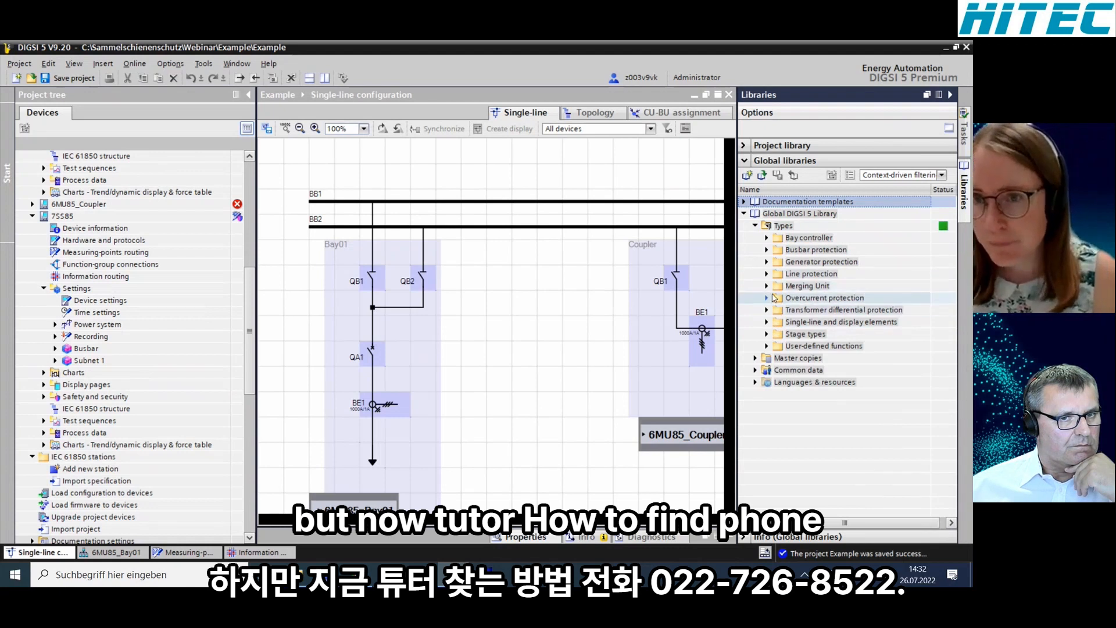
left_click(768, 250)
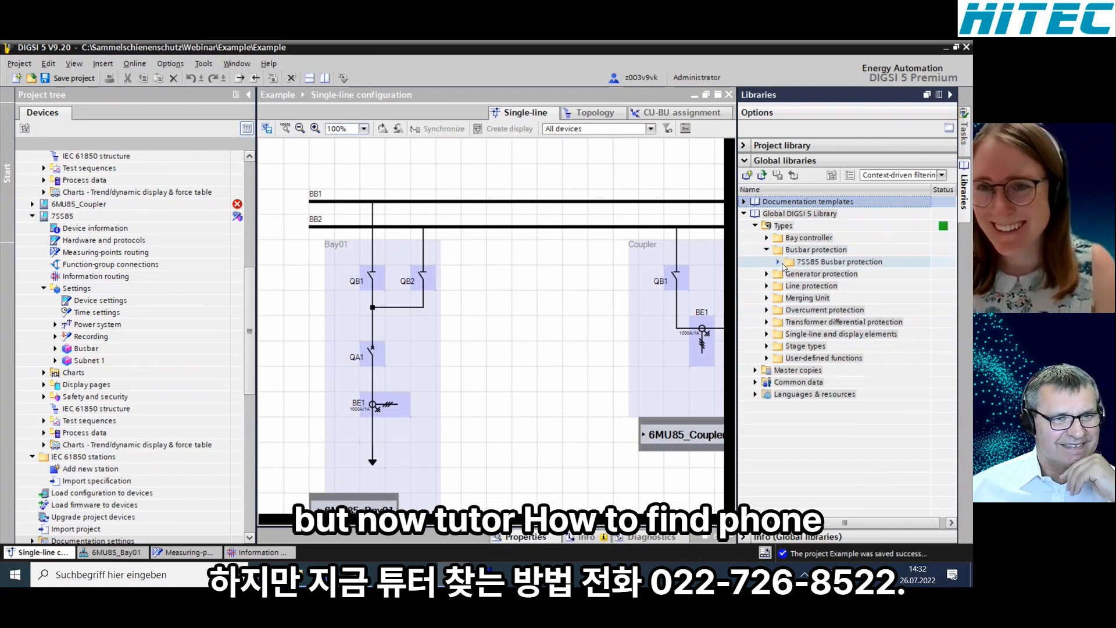
left_click(778, 262)
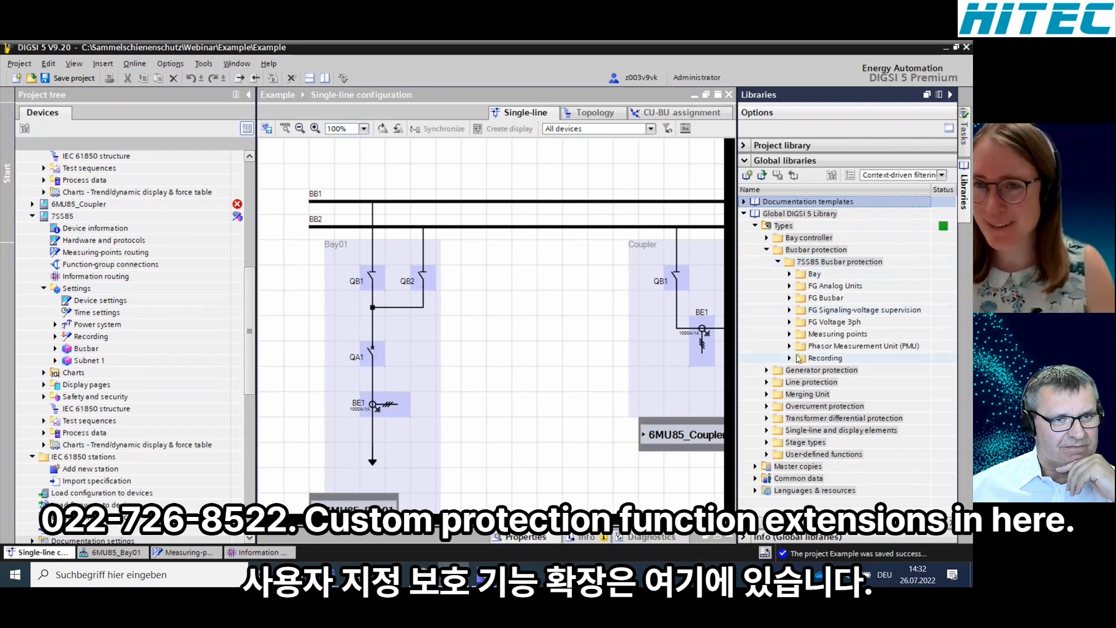
left_click(789, 297)
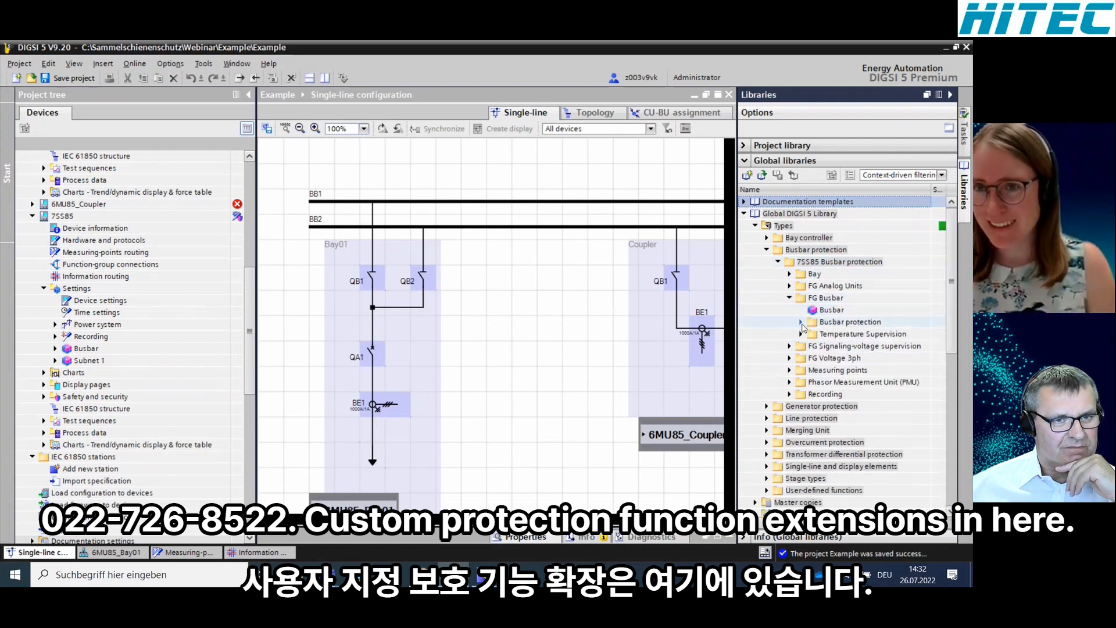
left_click(801, 323)
left_click(812, 334)
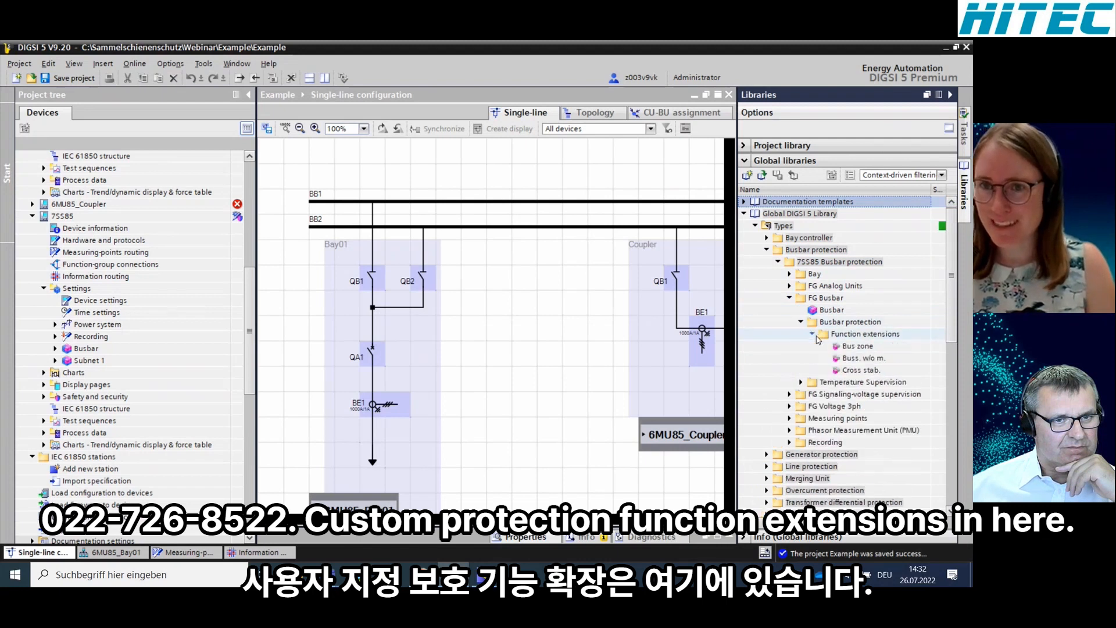
Add a second Bus zone from the library to the Busbar protection function of the 7SS85's Busbar group
left_click(853, 350)
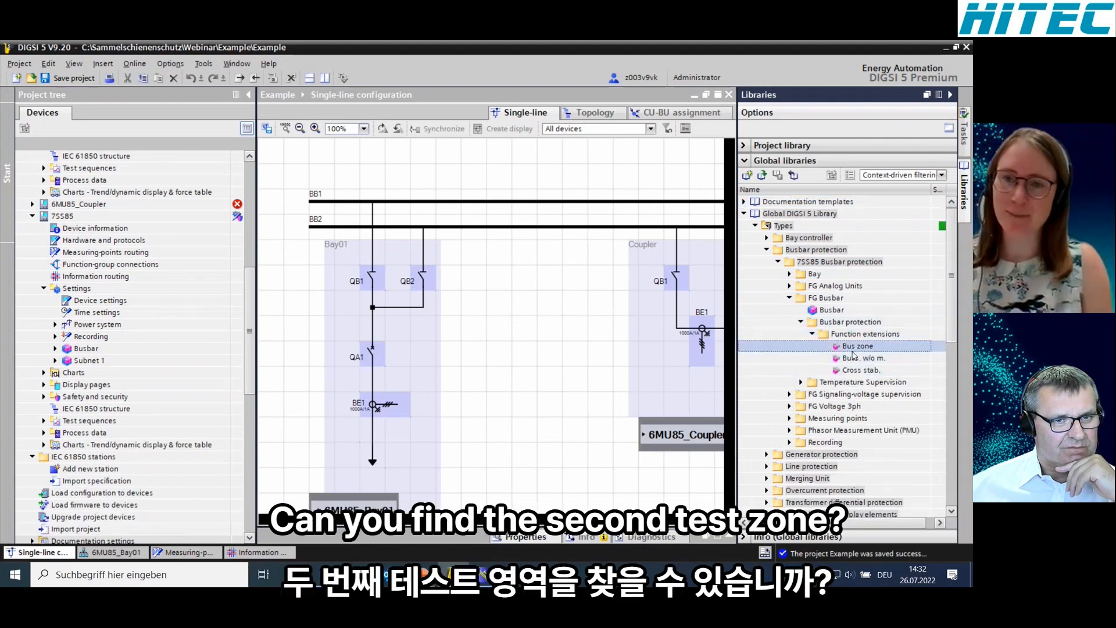
left_click_drag(853, 355, 76, 348)
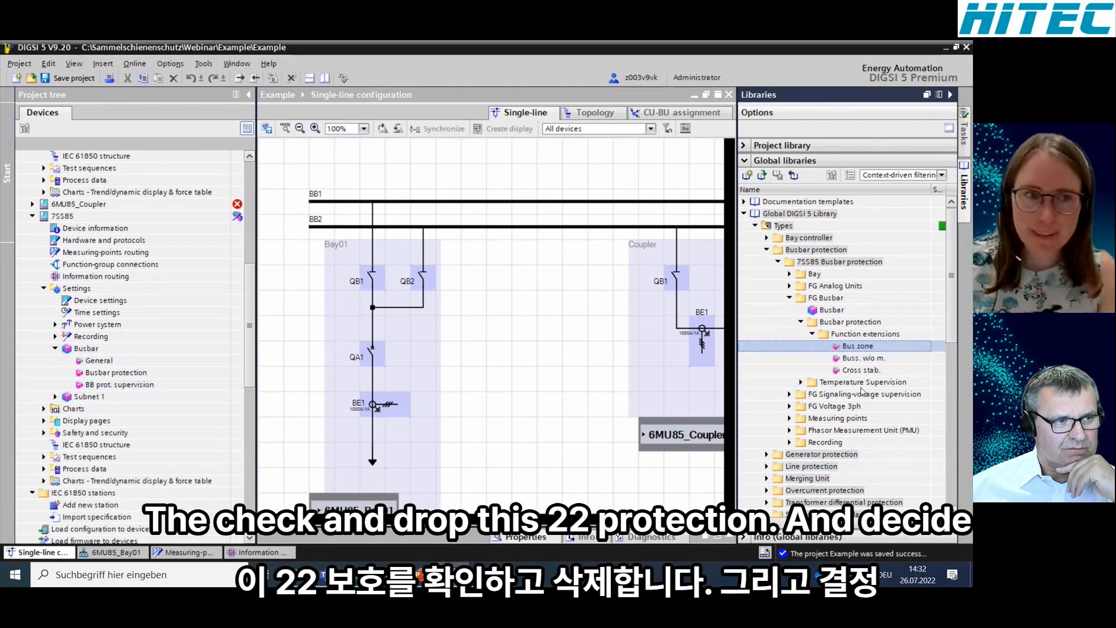
left_click_drag(861, 356, 155, 372)
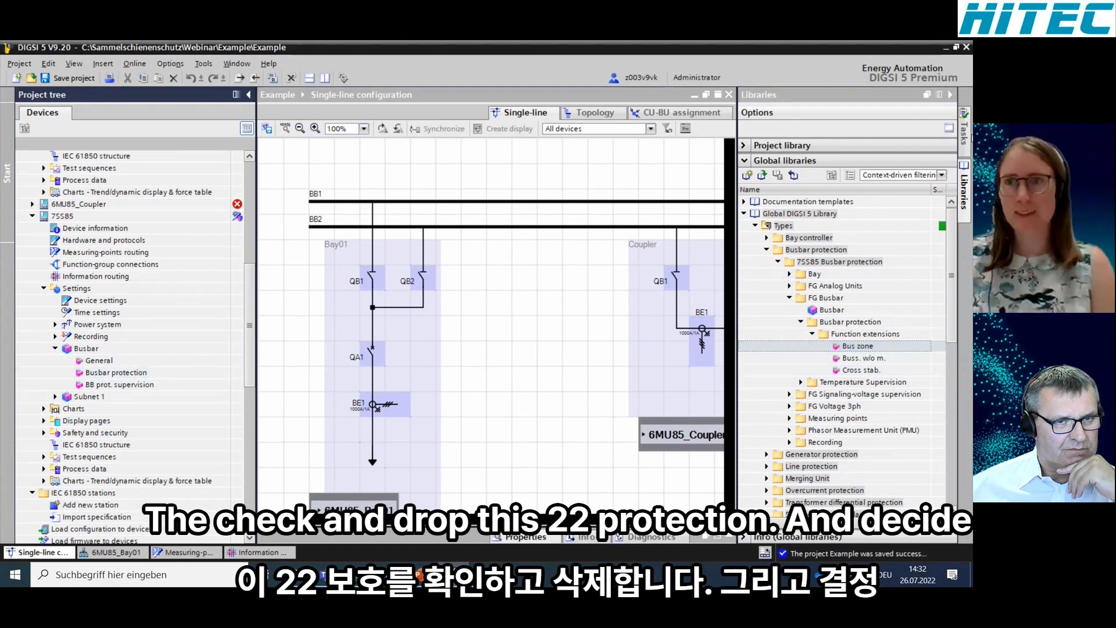
left_click(951, 95)
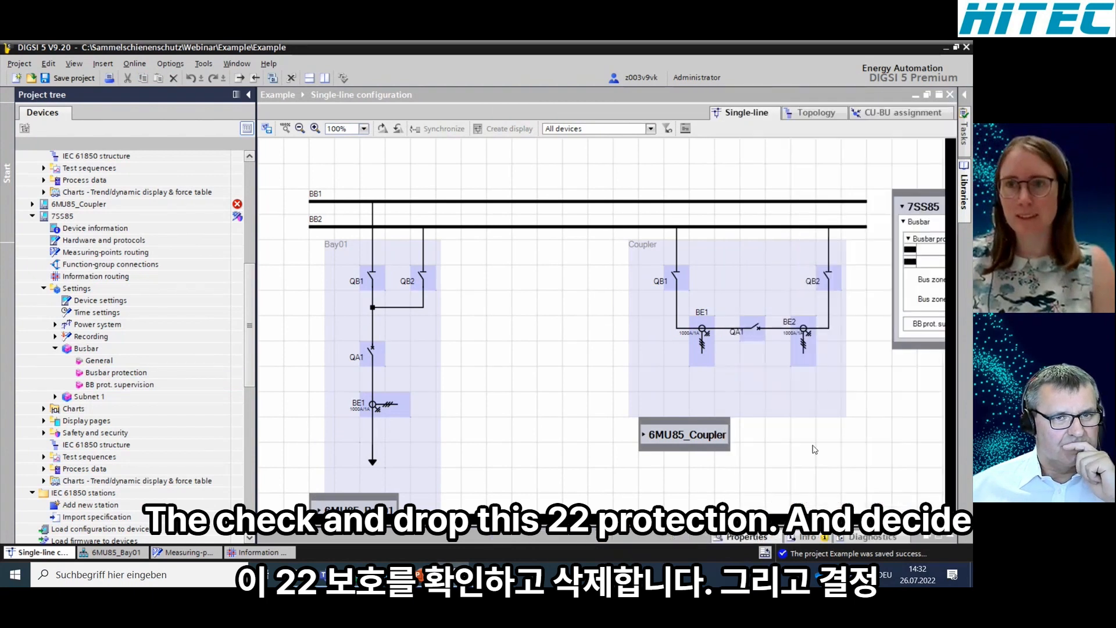
Show the whole single-line diagram at 75% zoom and expand the 6MU85_Bay01 and 6MU85_Coupler device blocks
scroll(514, 375, "down", 2)
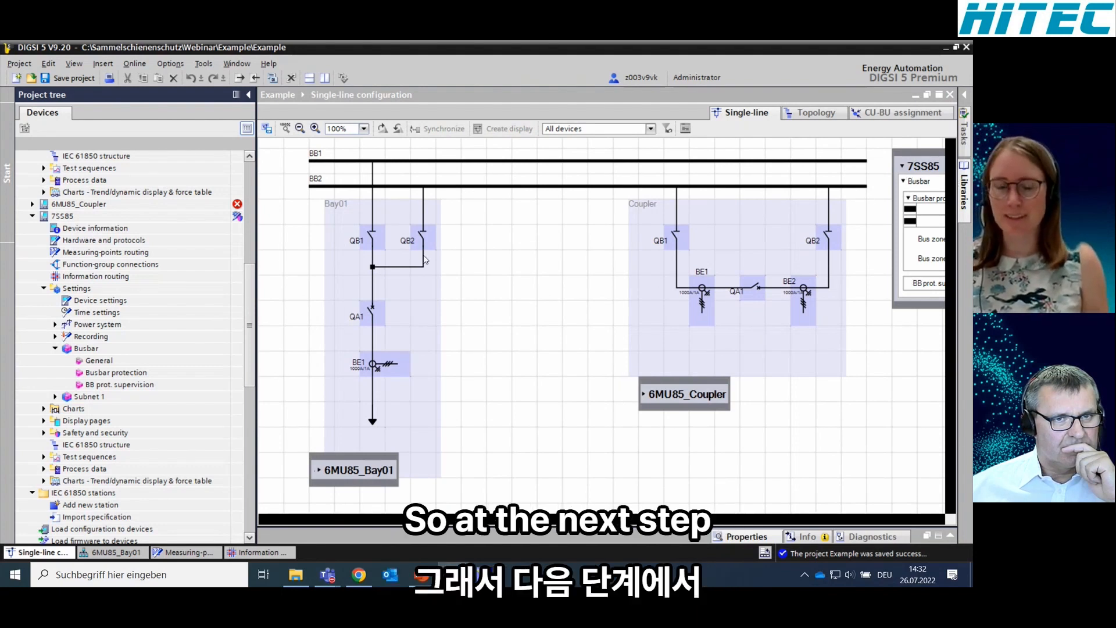
left_click(249, 94)
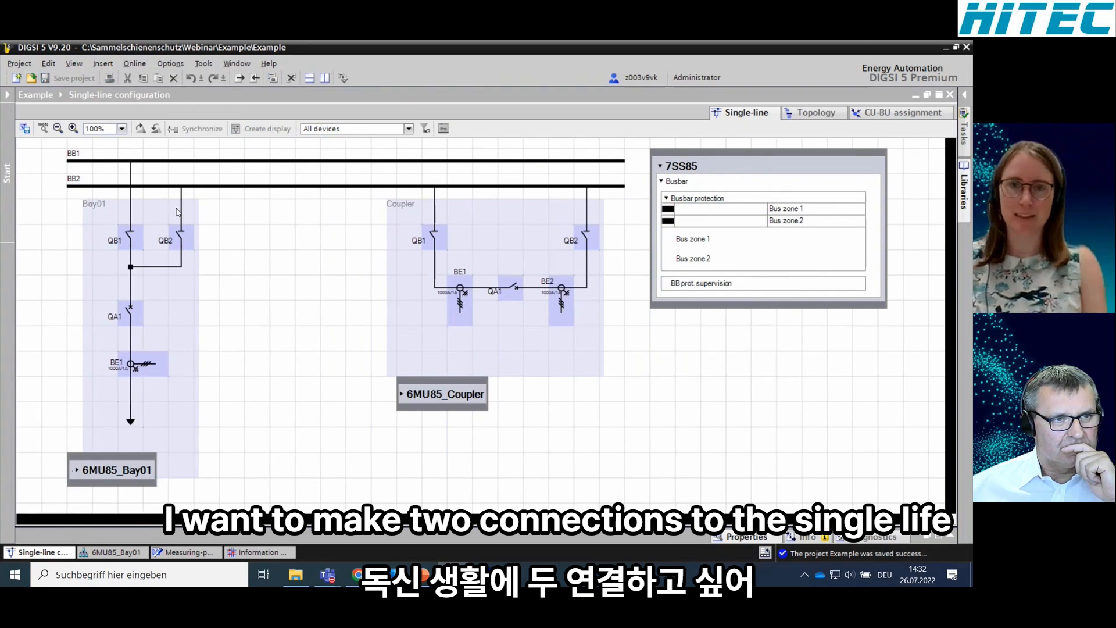
left_click(121, 129)
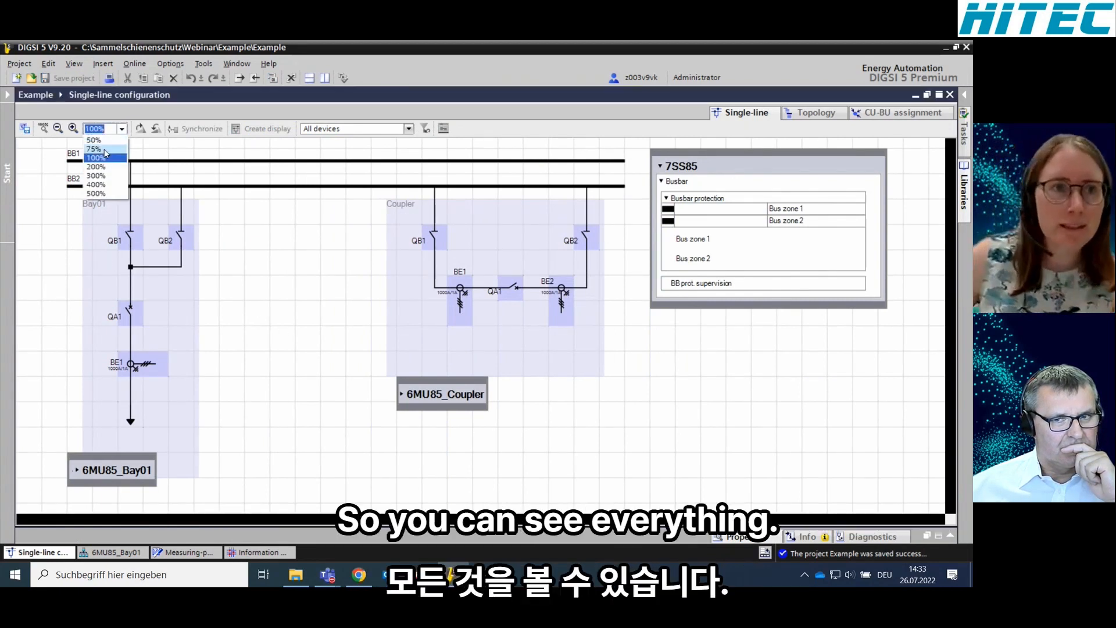
left_click(103, 149)
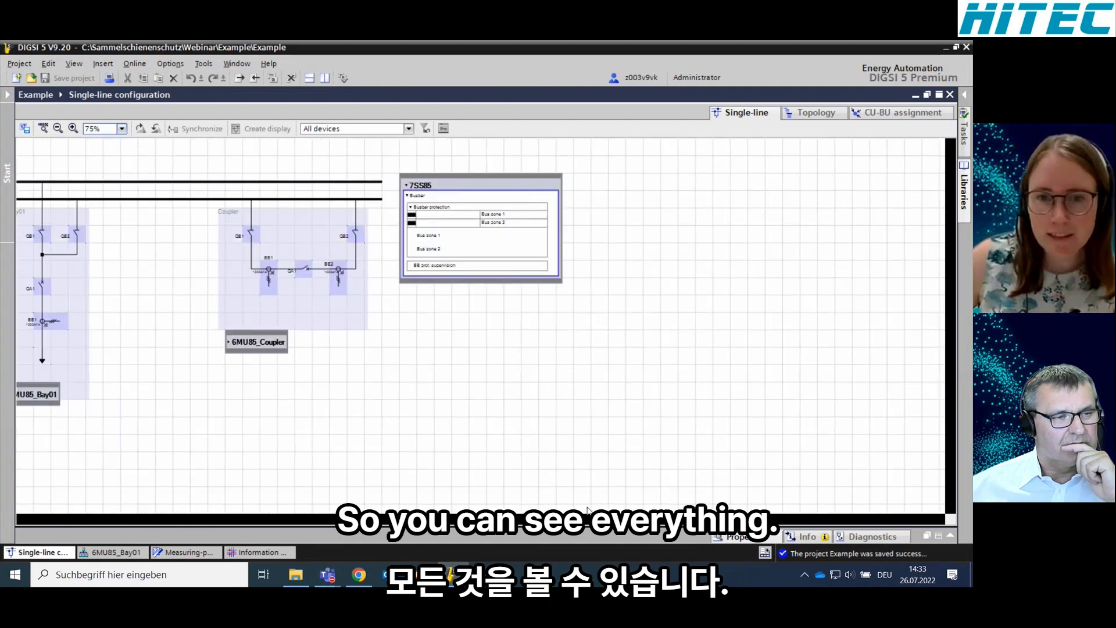
left_click_drag(422, 520, 367, 519)
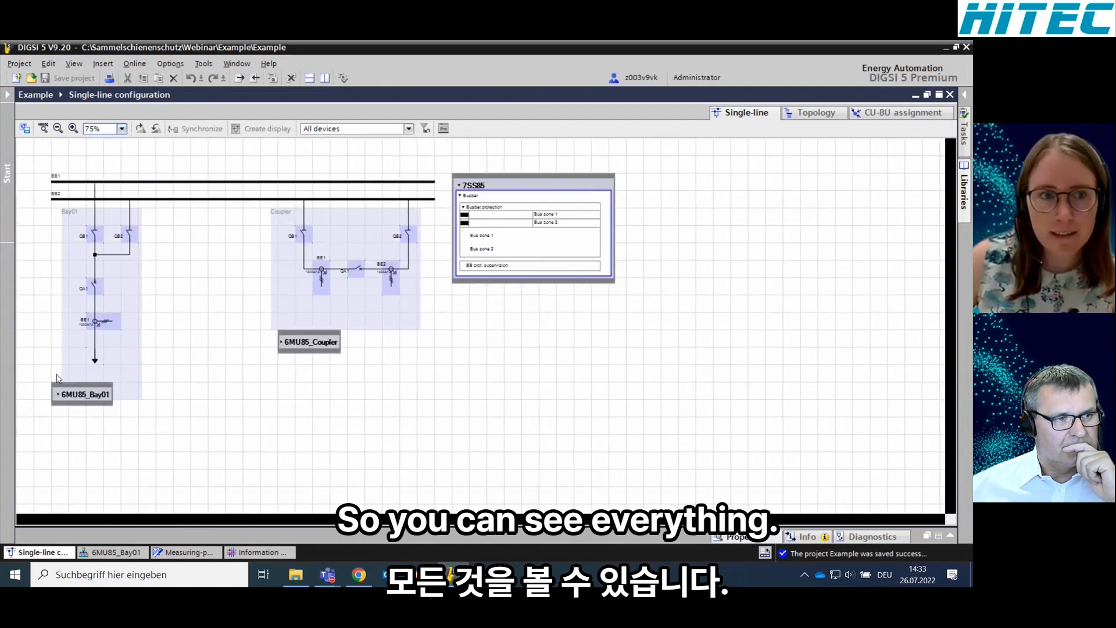
left_click(59, 396)
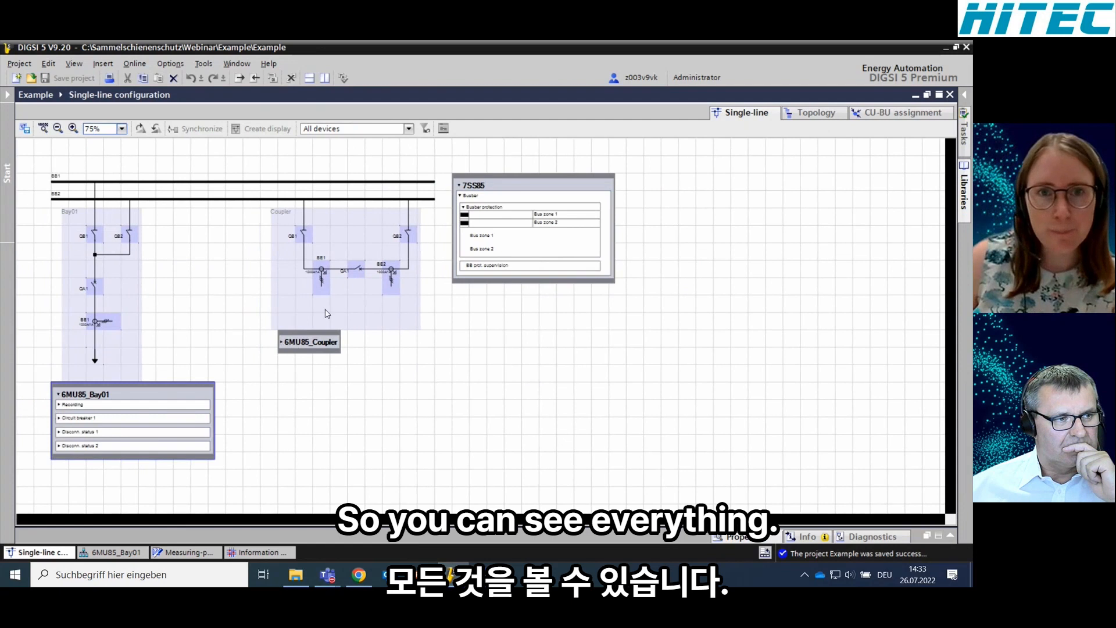
left_click(283, 342)
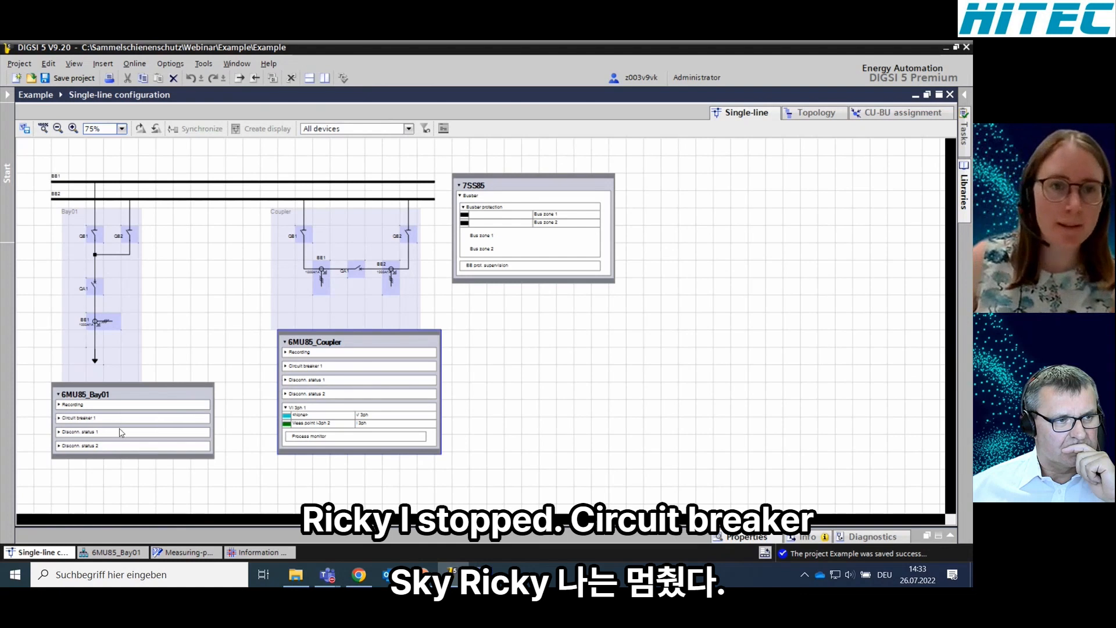
Connect Bay01's Circuit breaker 1 group to the single line: Meas.point I-3ph 1 to BE1 and Circuit breaker to QA1
left_click(59, 419)
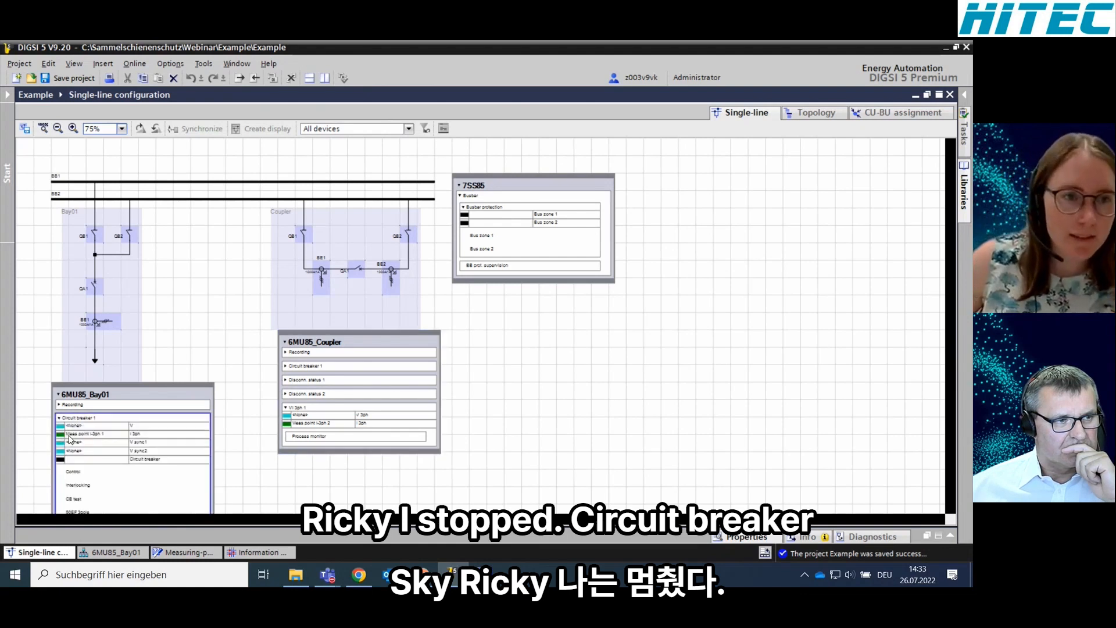
scroll(84, 432, "down", 3)
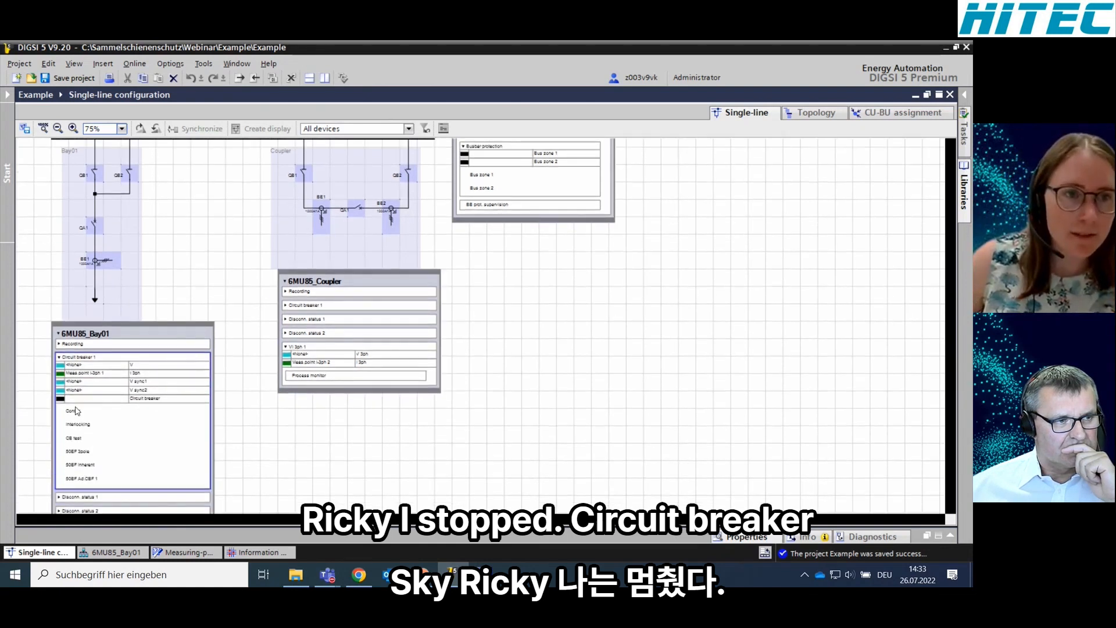
scroll(59, 390, "up", 1)
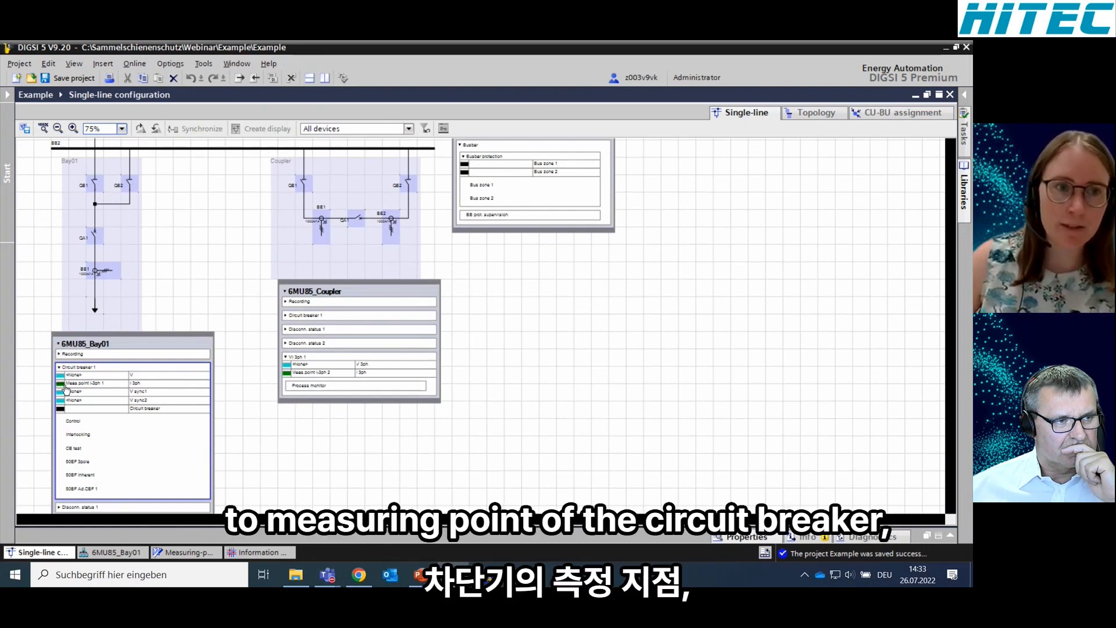
left_click_drag(60, 384, 114, 275)
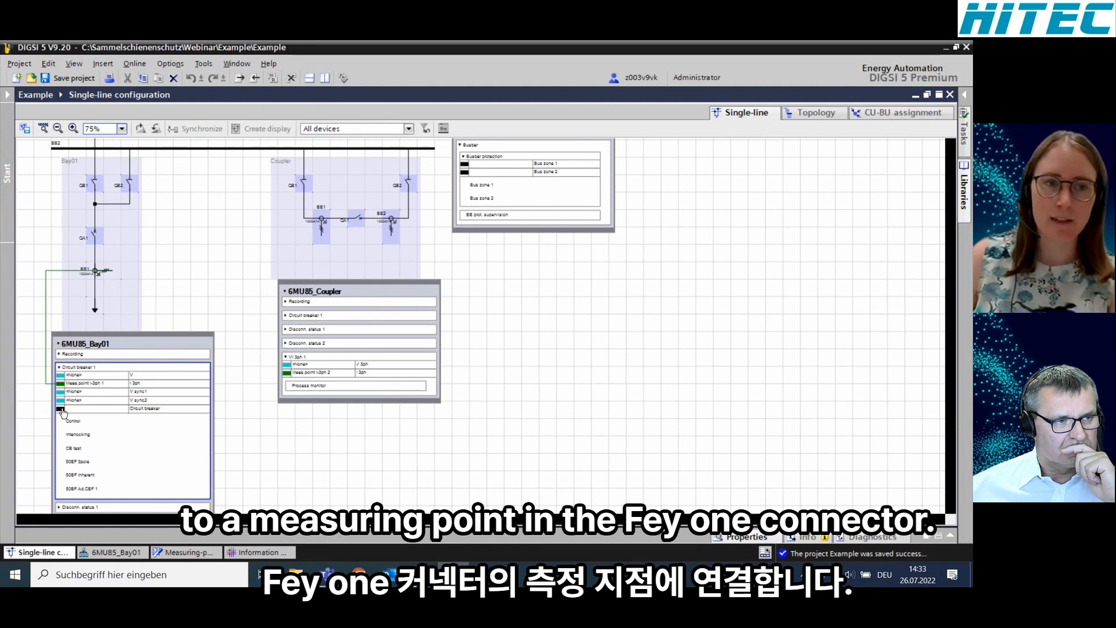
left_click_drag(63, 413, 97, 244)
Connect Bay01's Disconn. status 1 to QB1 and Disconn. status 2 to QB2, and collapse the 6MU85_Bay01 block
scroll(66, 457, "down", 2)
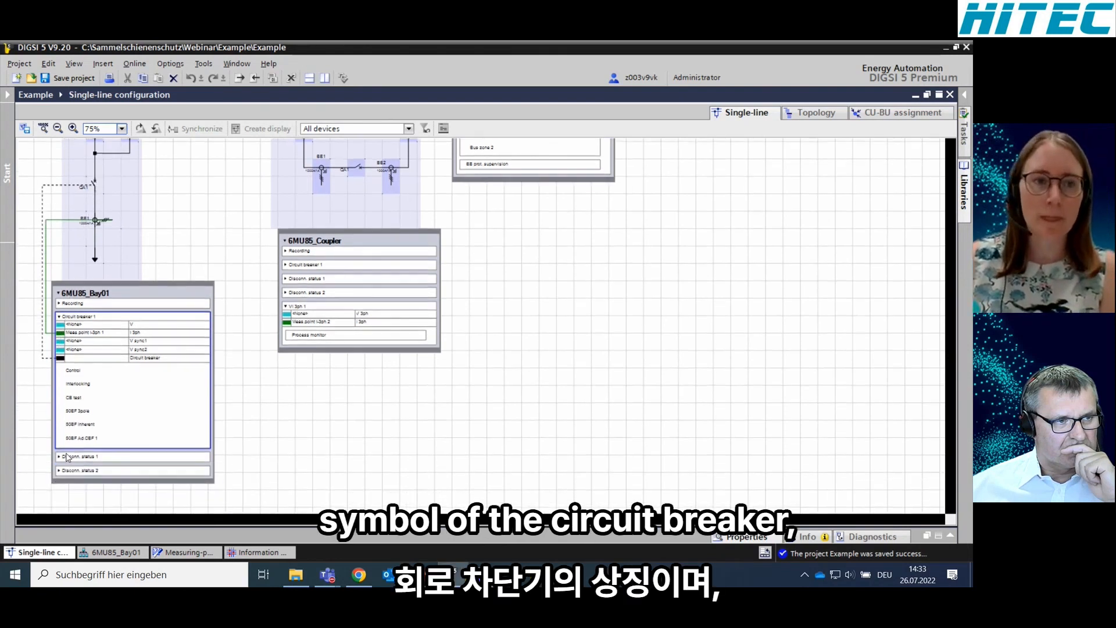
left_click(65, 457)
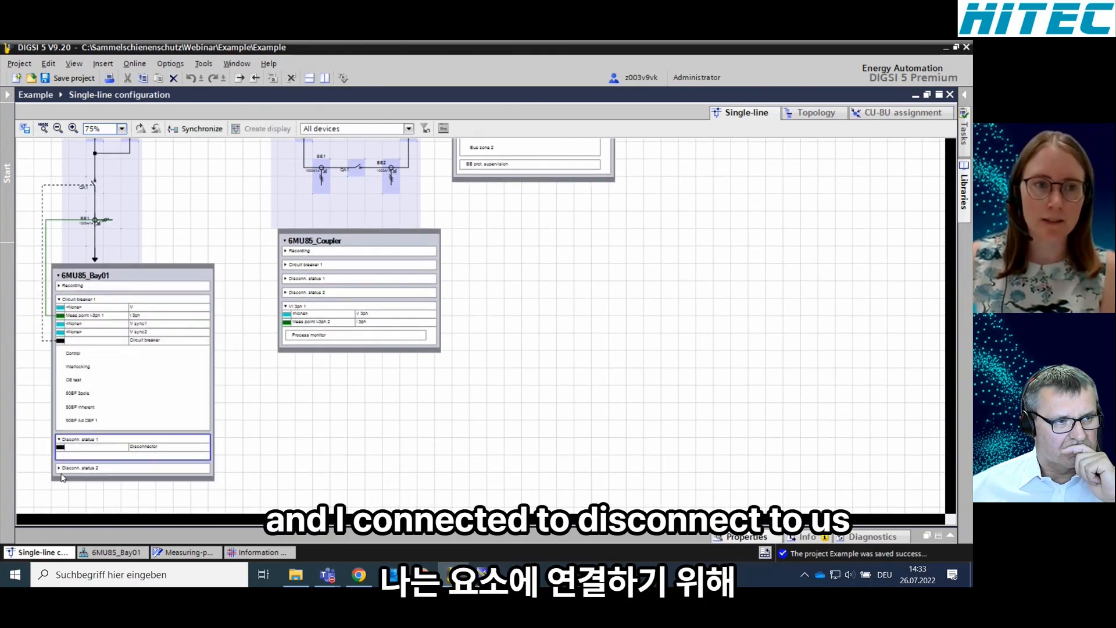
left_click(61, 474)
scroll(61, 477, "up", 1)
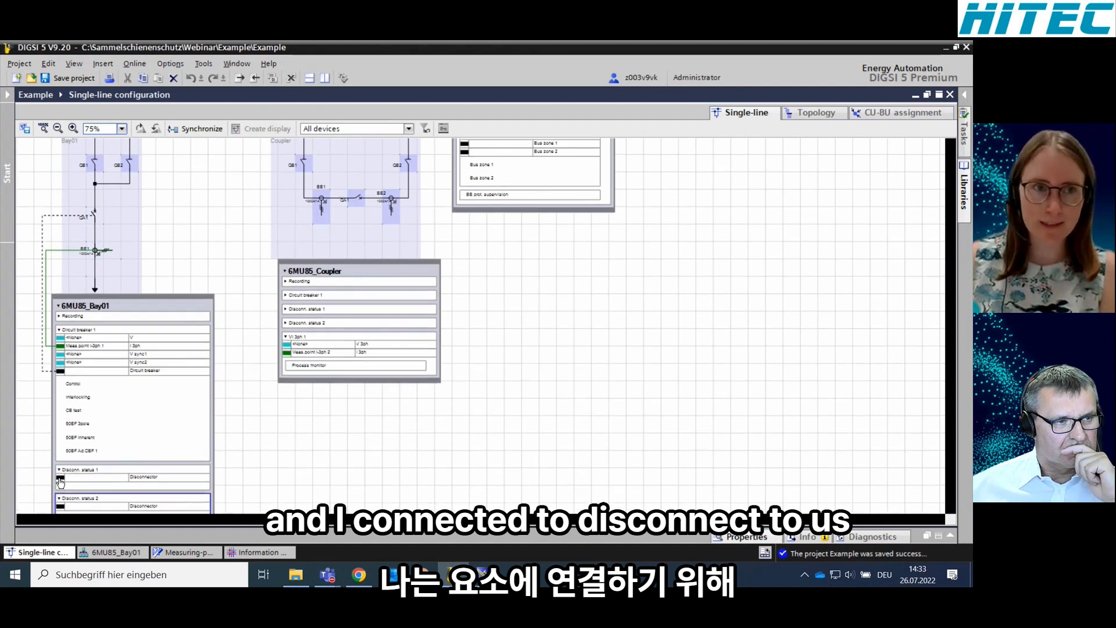
left_click_drag(60, 478, 94, 185)
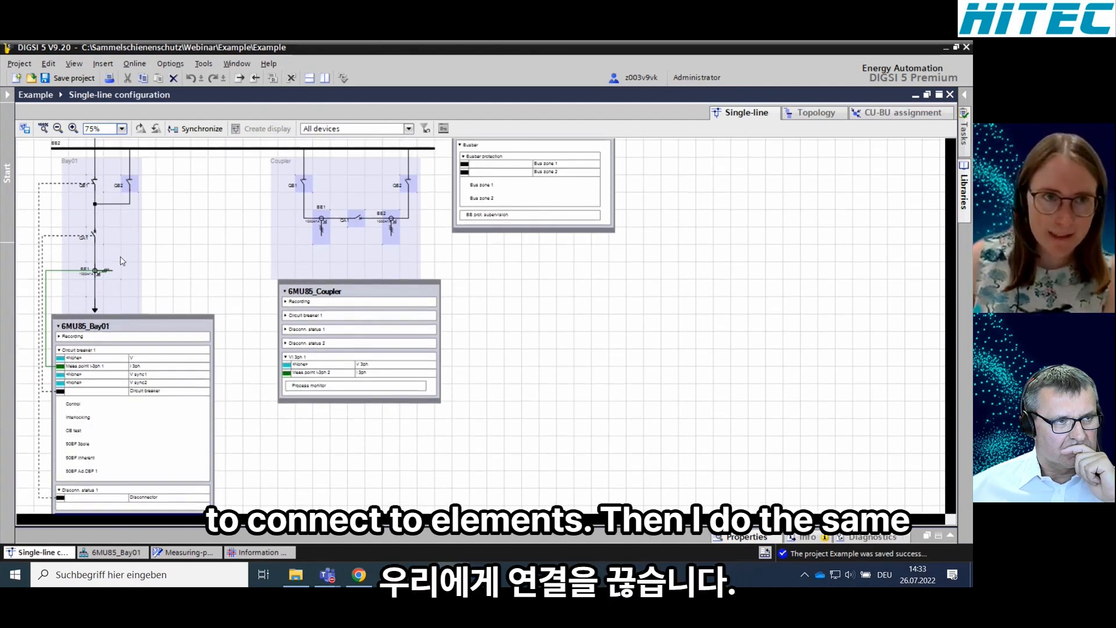
scroll(128, 349, "down", 1)
left_click_drag(60, 495, 128, 197)
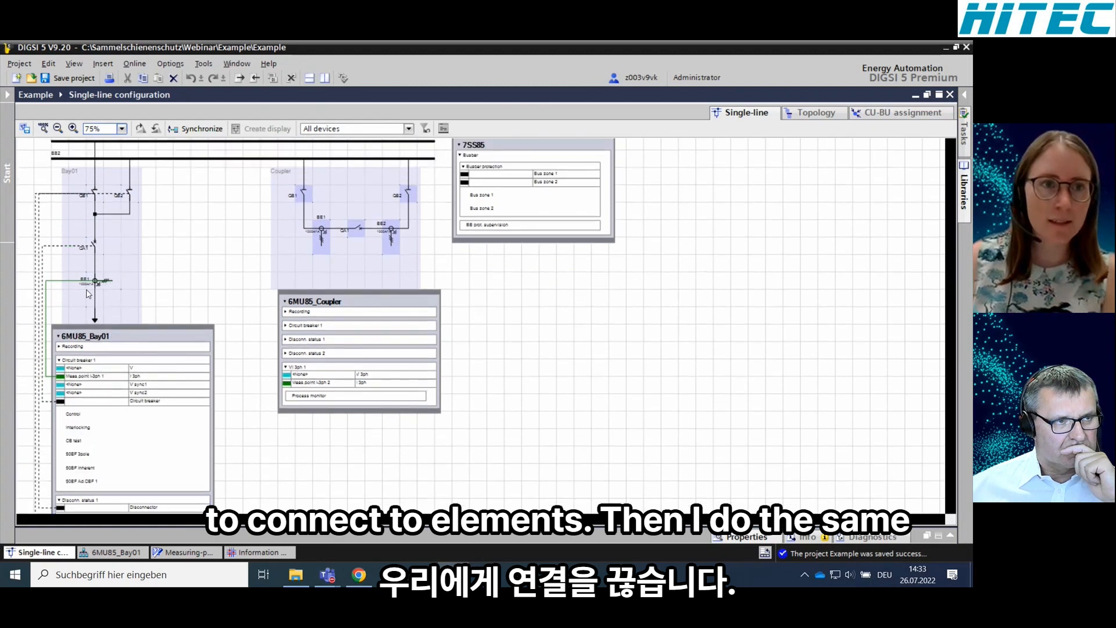
left_click(58, 336)
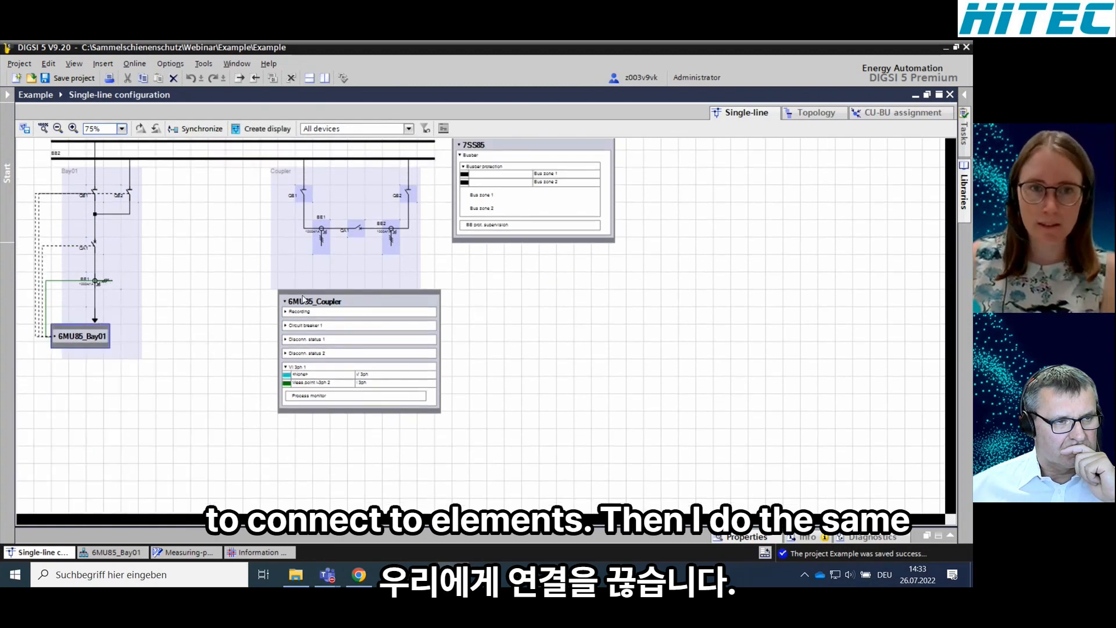
Connect the Coupler's Circuit breaker 1 group to the single line: Meas.point I-3ph 1 to BE1 and Circuit breaker to QA1
left_click(286, 327)
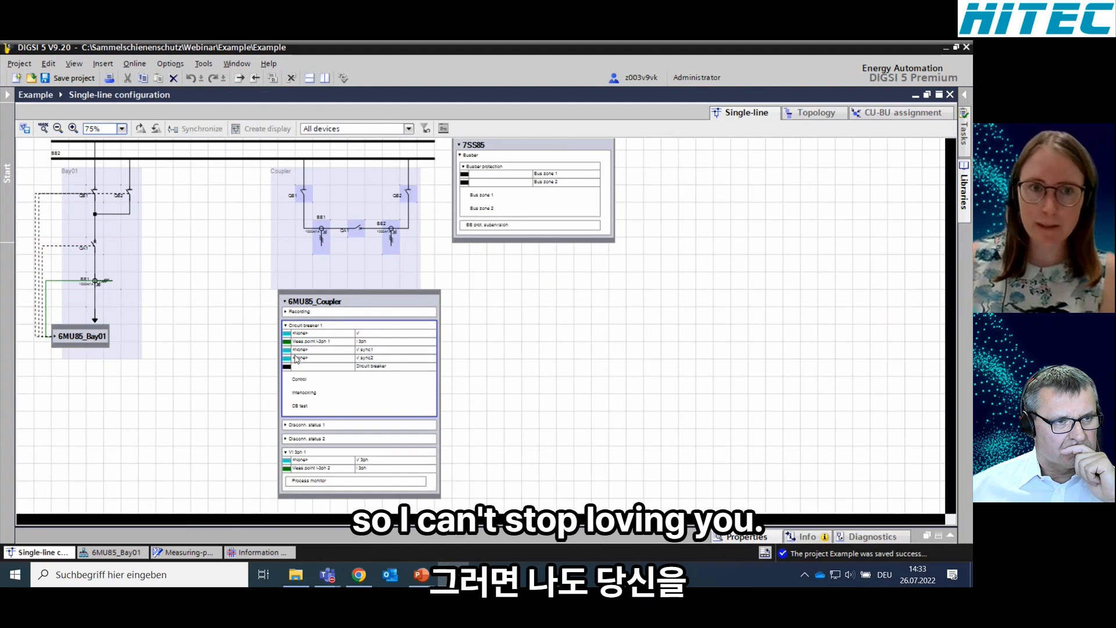
mouse_move(288, 344)
left_mouse_down()
mouse_move(348, 279)
mouse_move(348, 253)
mouse_move(326, 226)
mouse_move(327, 256)
left_mouse_up()
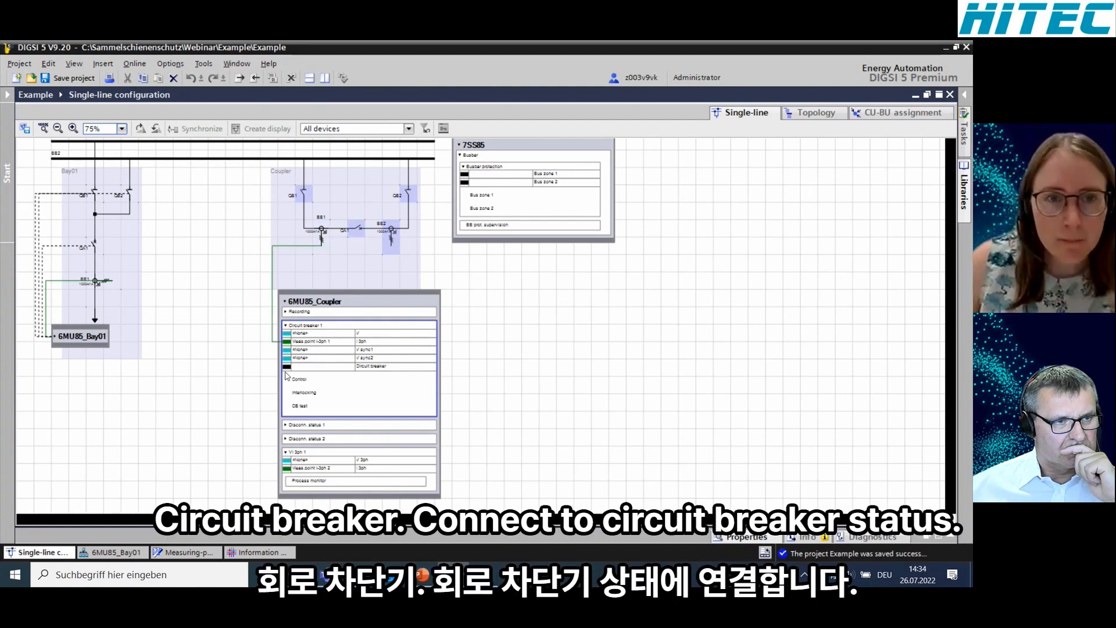
left_click_drag(286, 371, 376, 231)
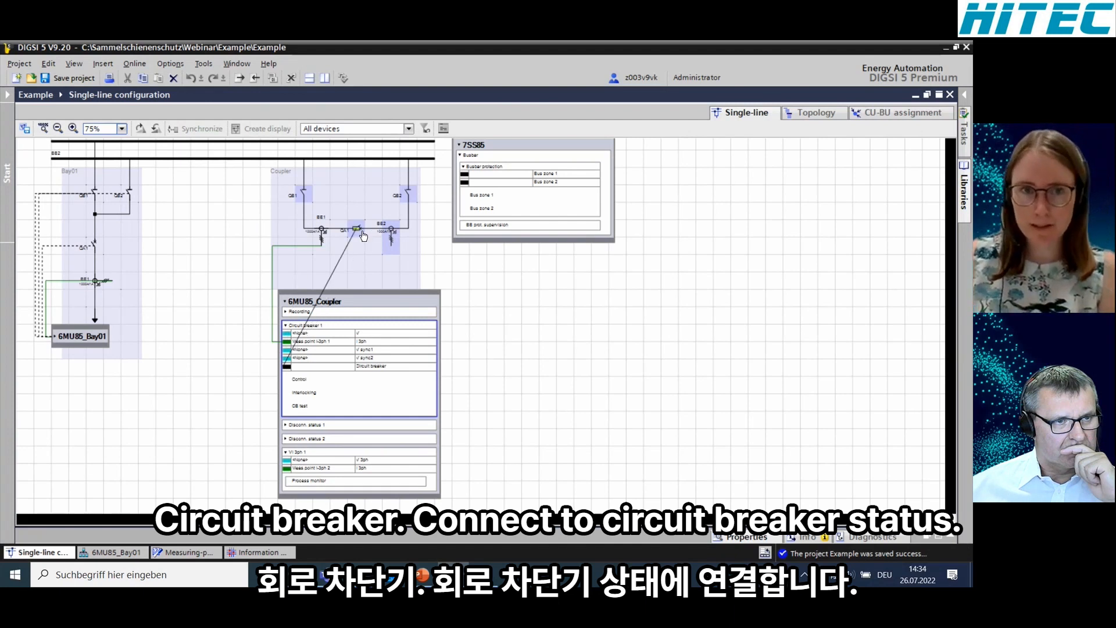
Connect the Coupler's Disconn. status 1 to QB1 and Disconn. status 2 to QB2, and collapse the 6MU85_Coupler block
left_click(288, 427)
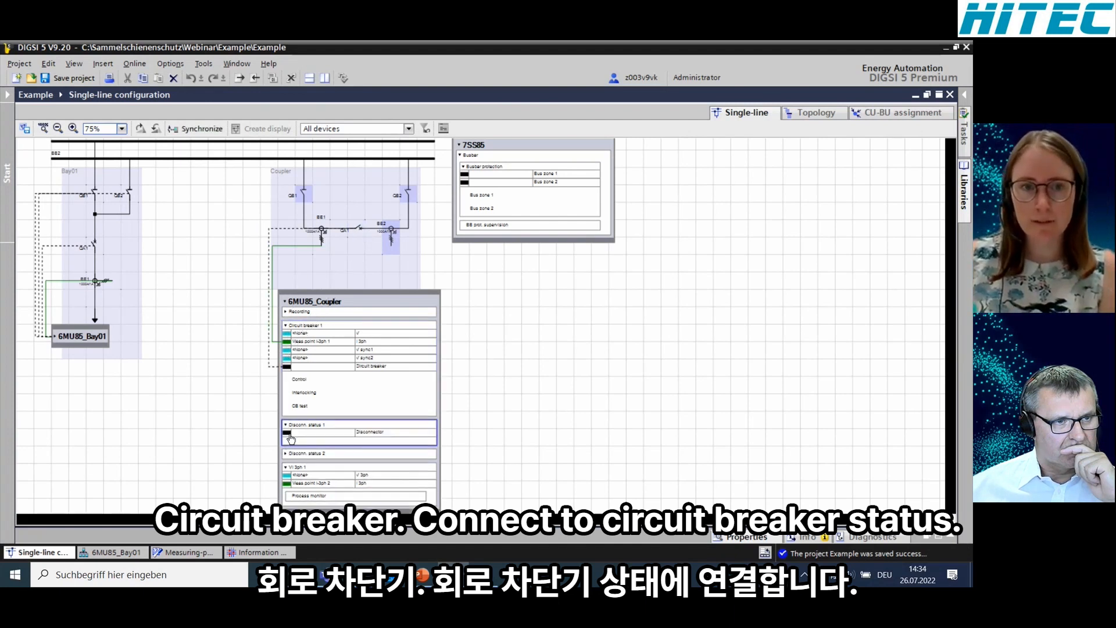
left_click_drag(287, 432, 317, 208)
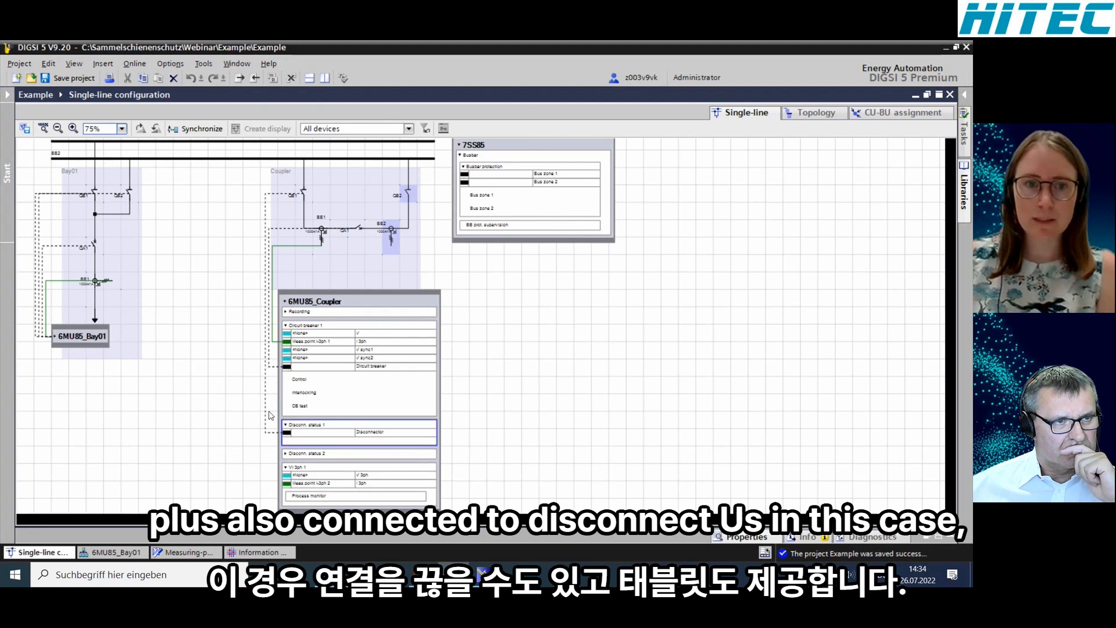
left_click(286, 454)
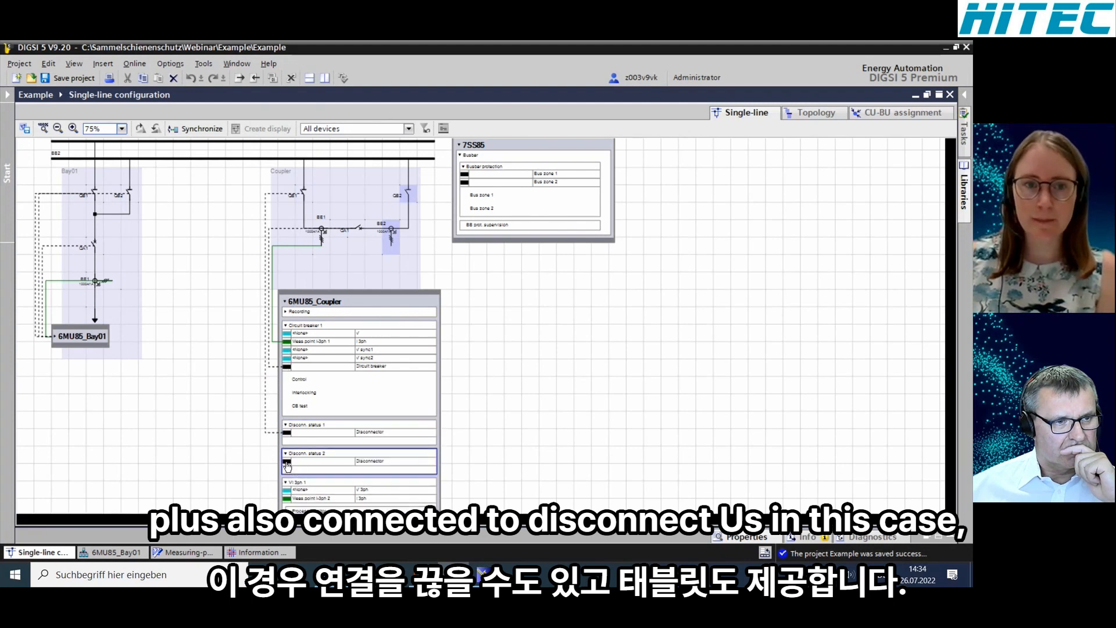
left_click_drag(287, 465, 409, 200)
left_click(317, 302)
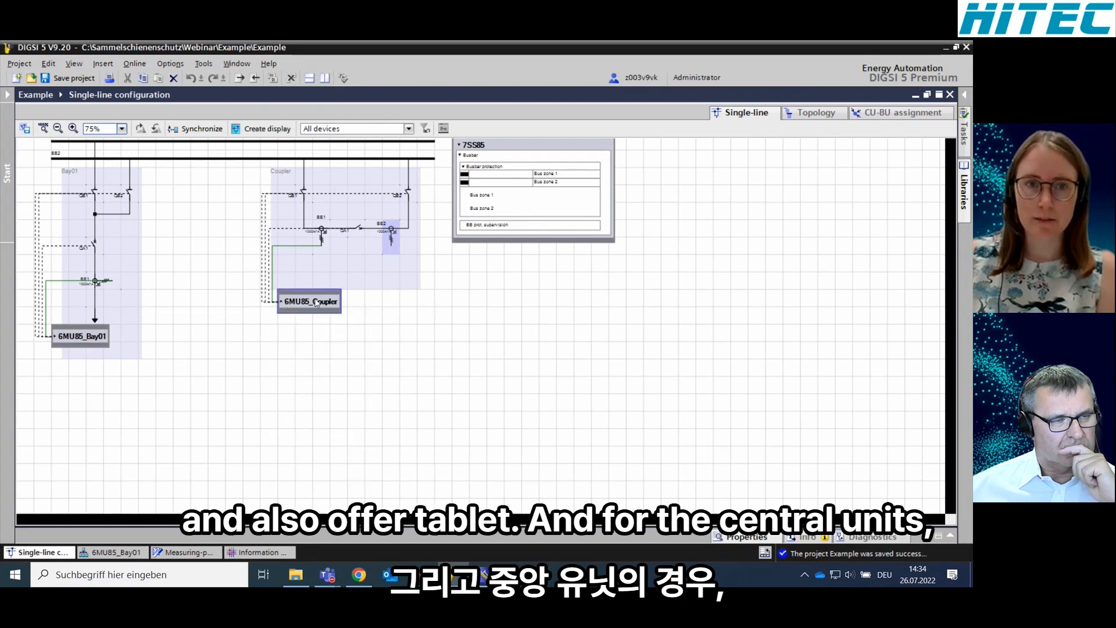
Connect the 7SS85's Bus zone 1 to busbar BB1 and Bus zone 2 to busbar BB2
scroll(352, 200, "up", 1)
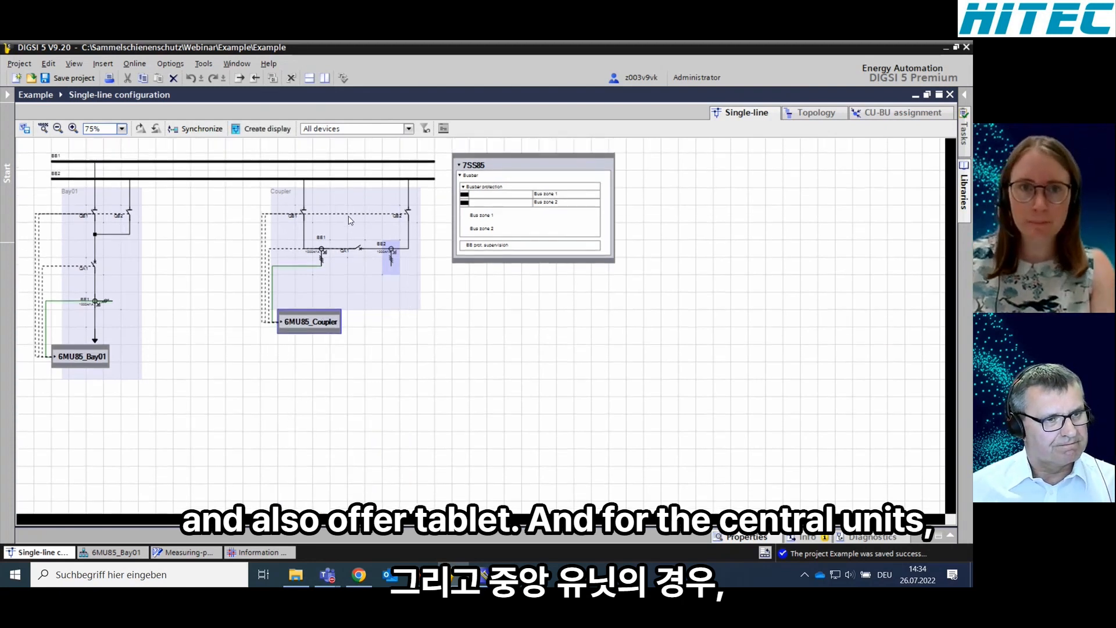
scroll(351, 220, "up", 1)
left_click_drag(508, 186, 505, 169)
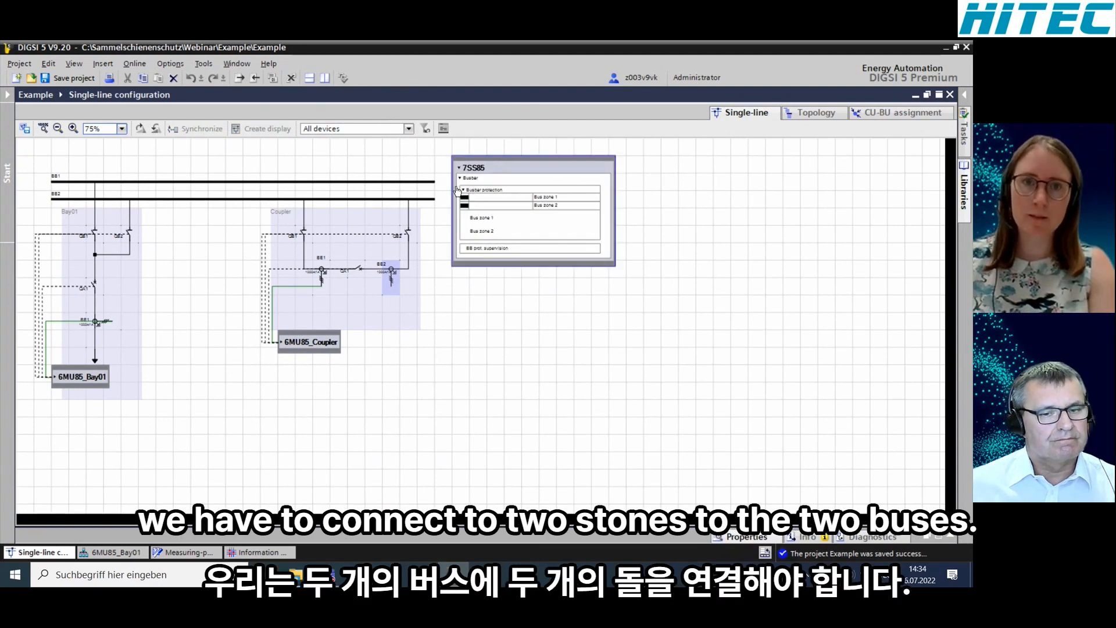
left_click_drag(457, 190, 428, 206)
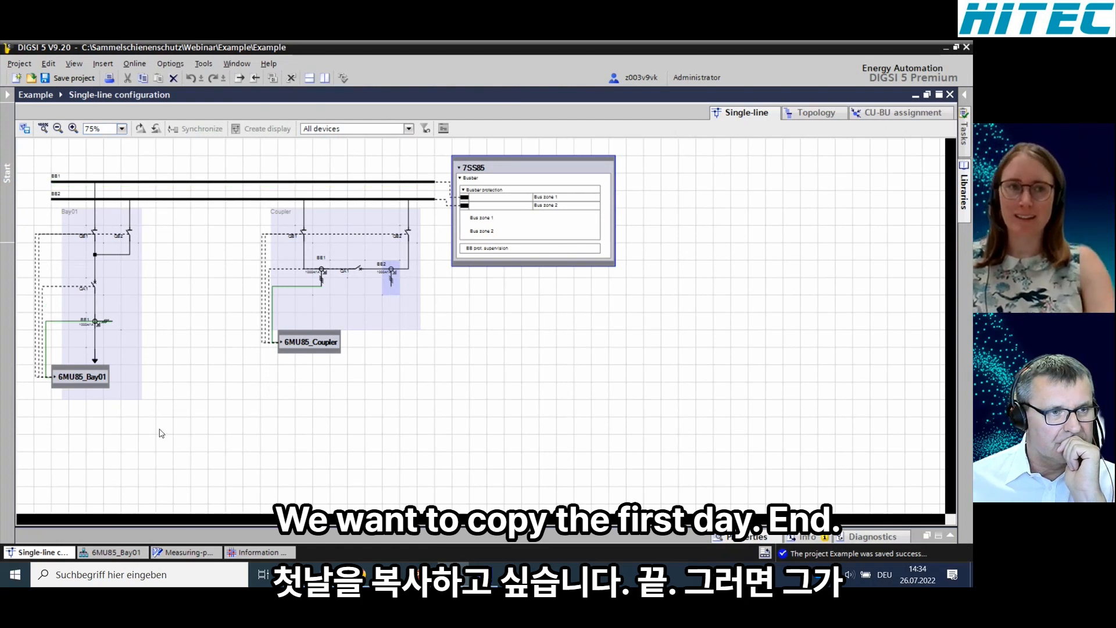
Copy Bay01 together with its 6MU85_Bay01 device and paste the copy into the single-line configuration
left_click_drag(161, 433, 26, 156)
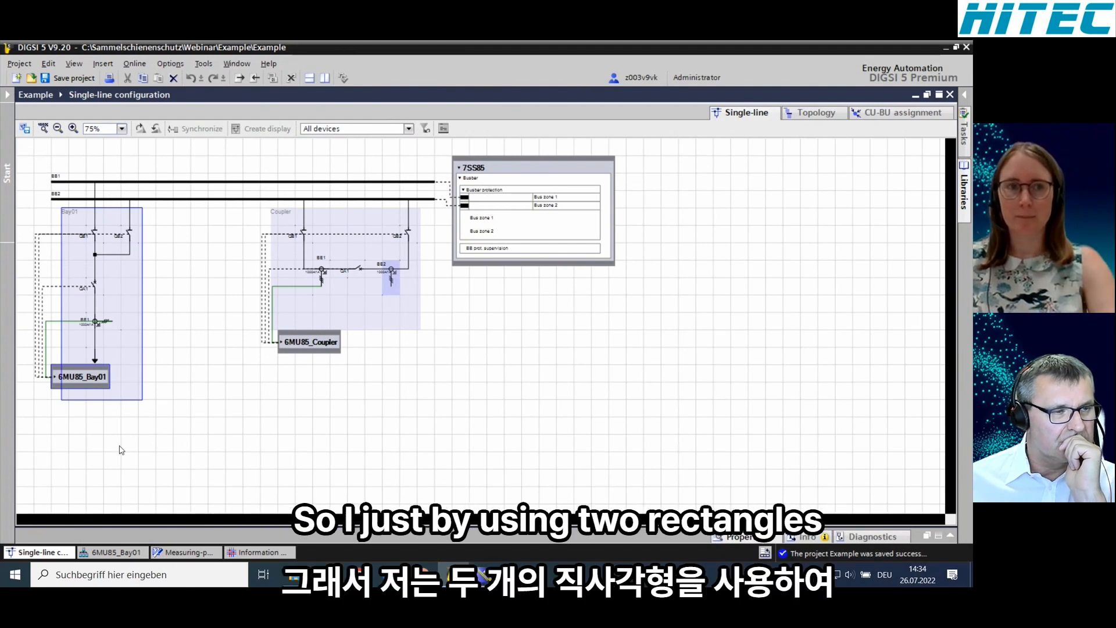
left_click_drag(200, 458, 9, 151)
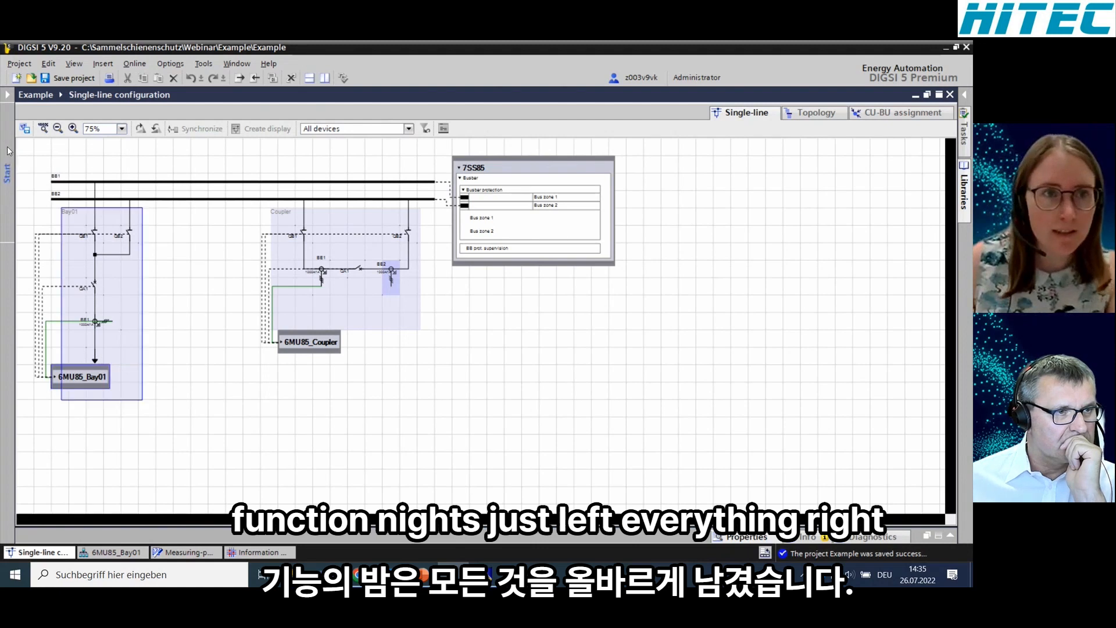
right_click(105, 227)
left_click(135, 242)
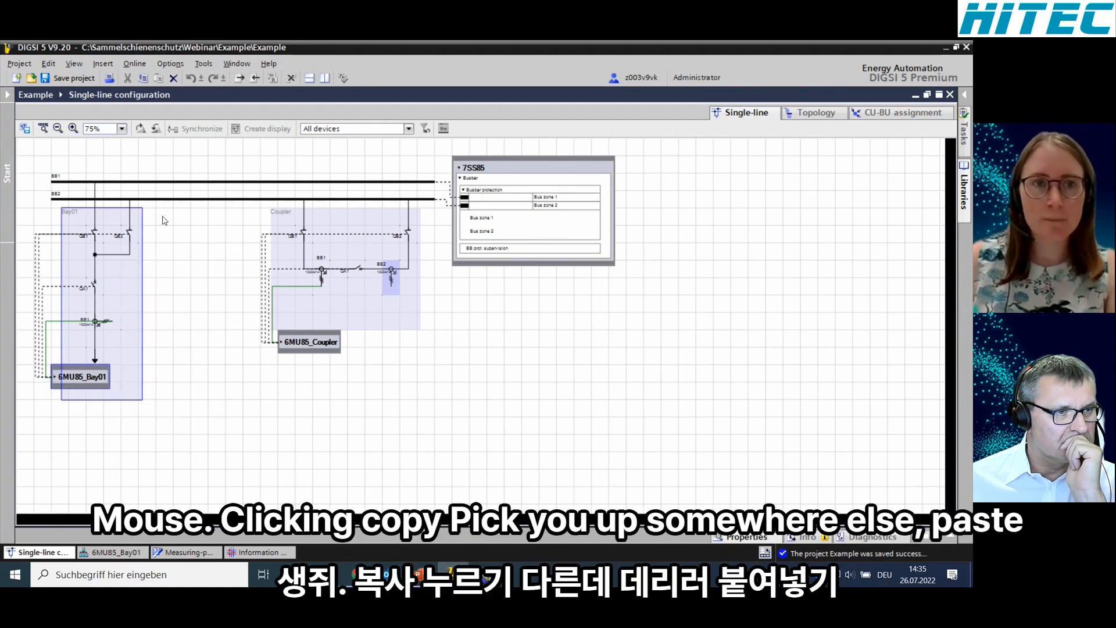
left_click(168, 224)
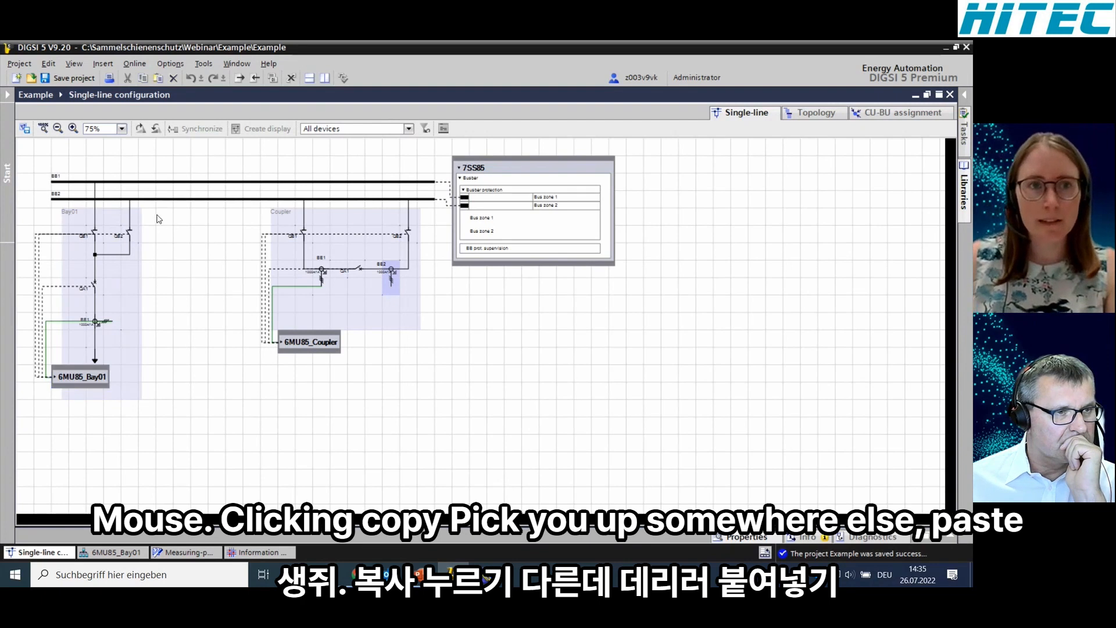
right_click(158, 215)
left_click(186, 245)
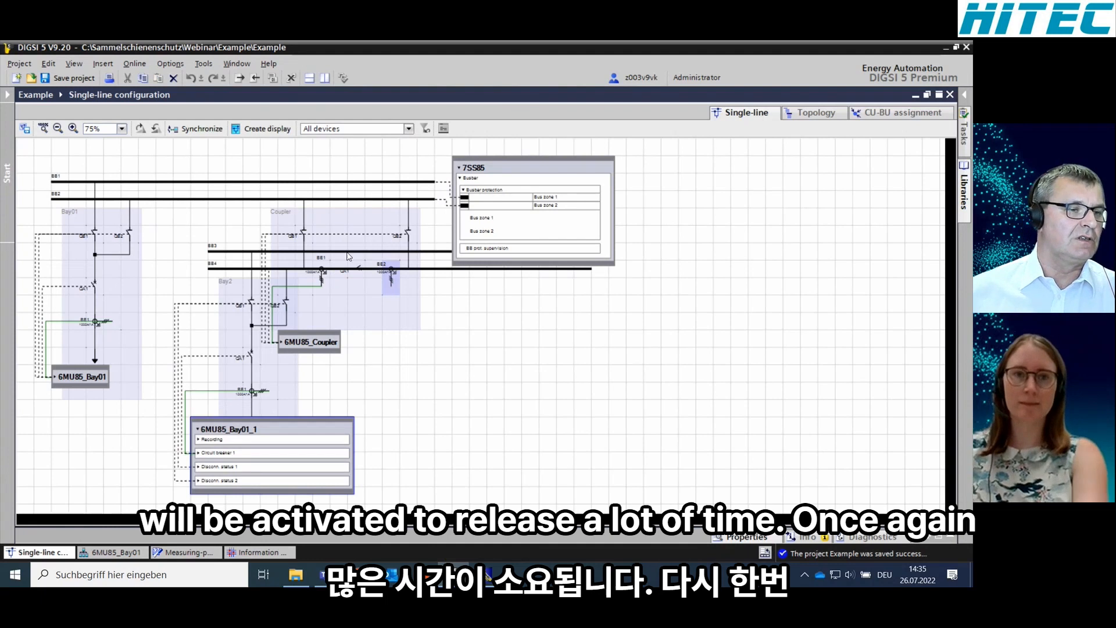
Delete the pasted duplicate busbars BB3 and BB4, and collapse the 6MU85_Bay01_1 block
left_click(440, 254)
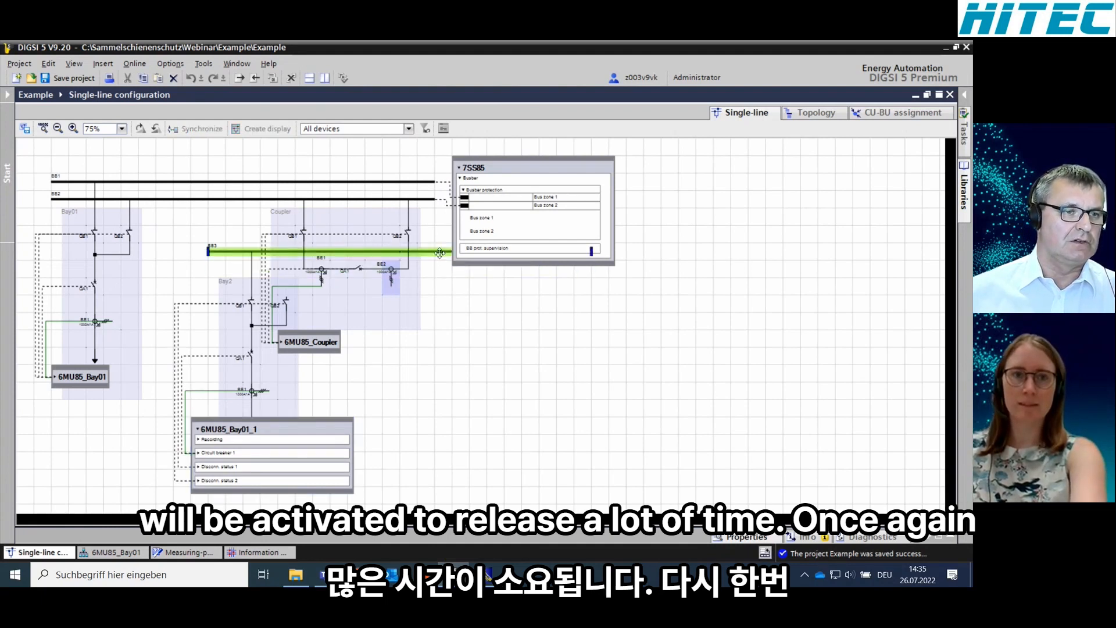
key("Delete")
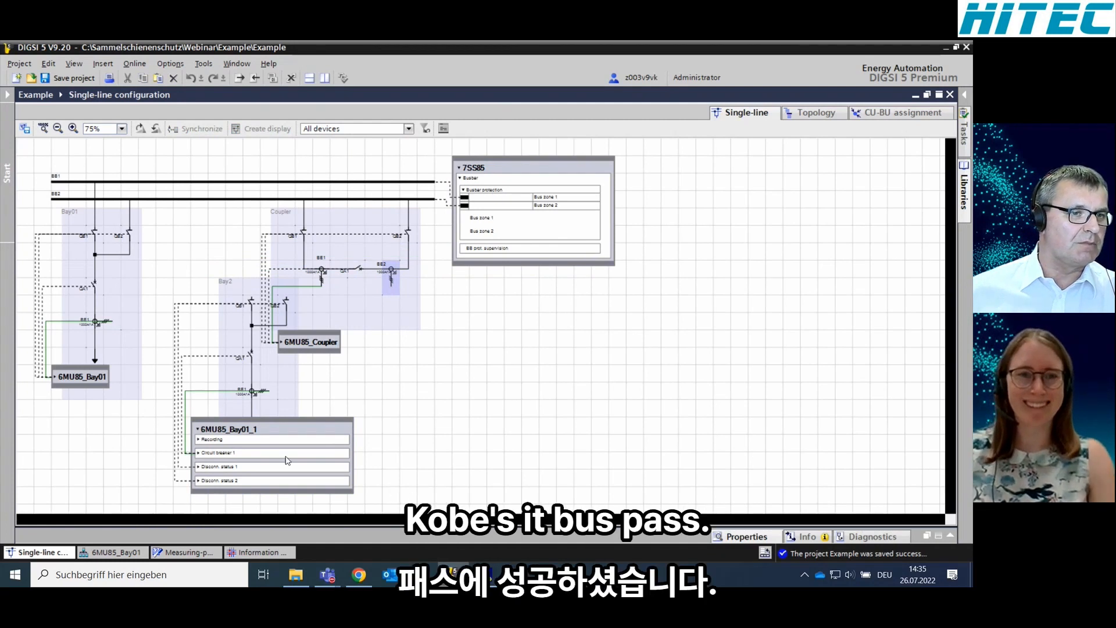
left_click(197, 429)
Move Bay2 and its device between Bay01 and Coupler, and connect its disconnectors QB1 to BB1 and QB2 to BB2
left_click_drag(338, 473, 133, 272)
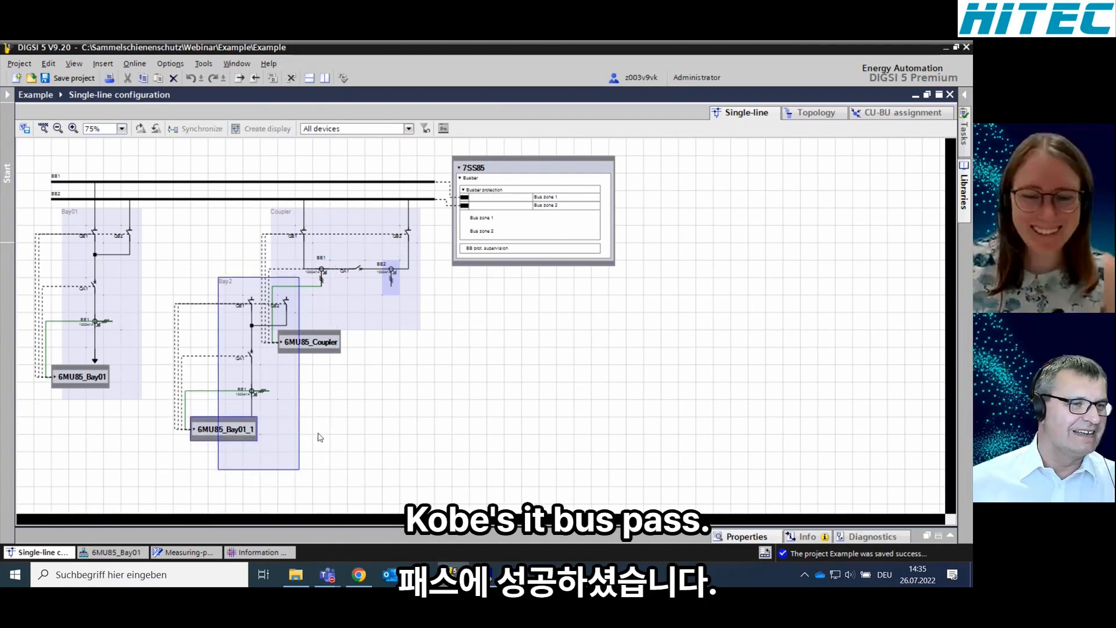
key("Left")
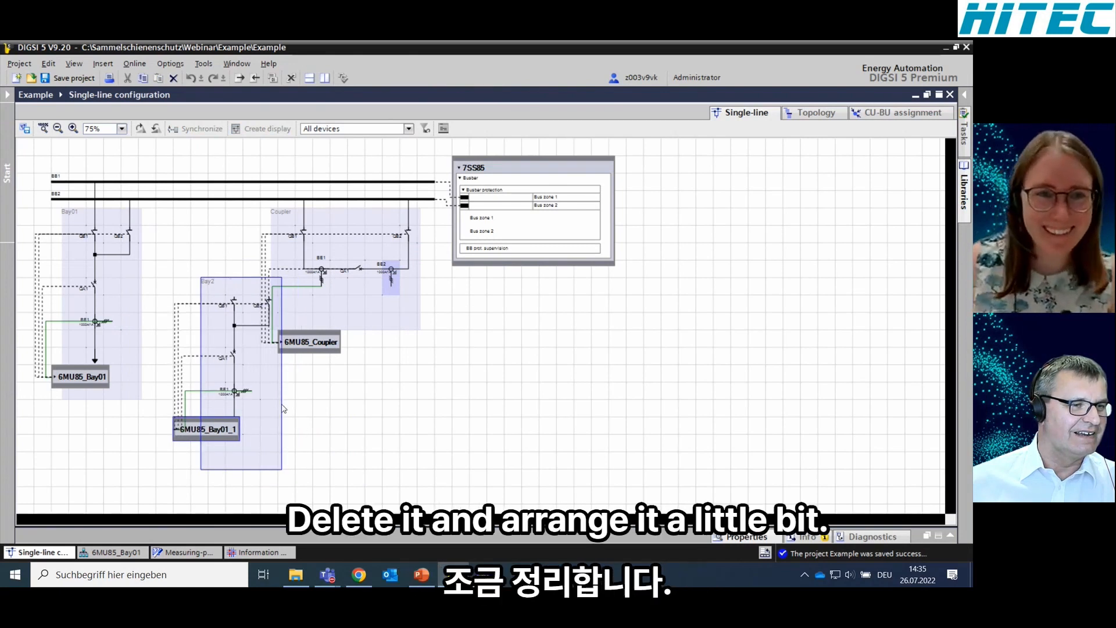
left_click_drag(260, 407, 181, 363)
left_click(254, 459)
left_click_drag(199, 228, 200, 182)
left_click_drag(234, 231, 235, 206)
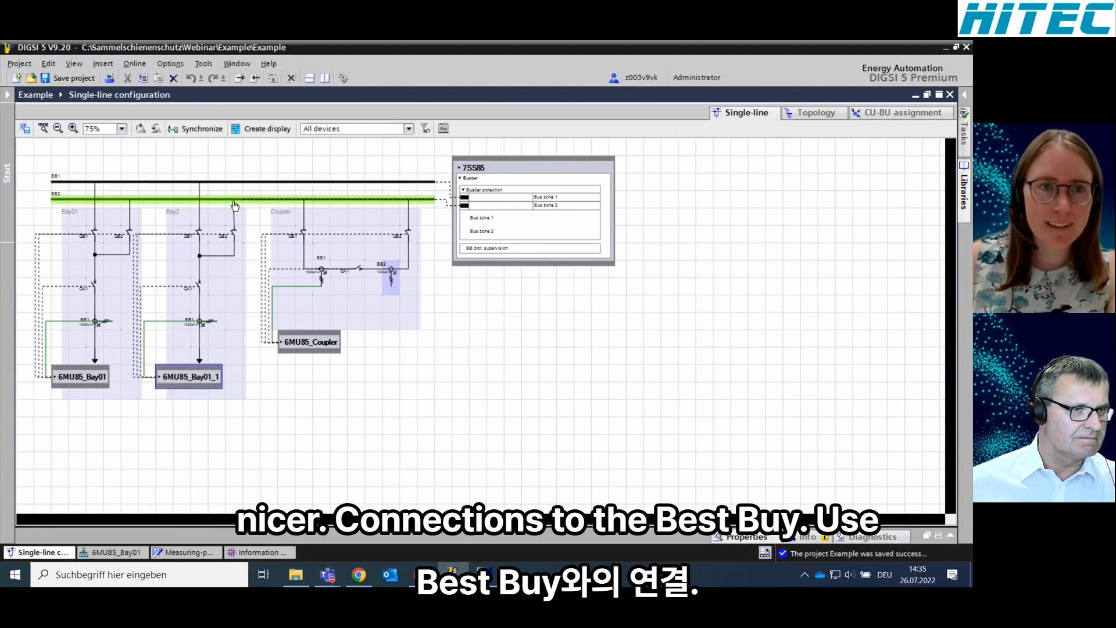
Rename the copied bay as Bay02 and its device as 6MU85_Bay02
left_click(176, 220)
left_click(179, 212)
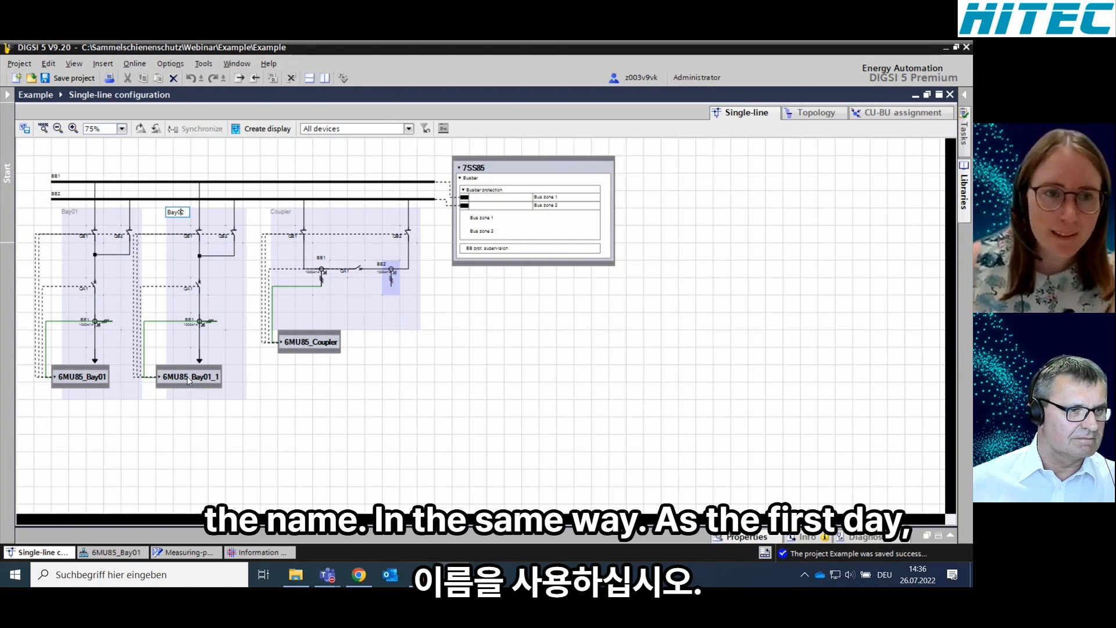
left_click(8, 94)
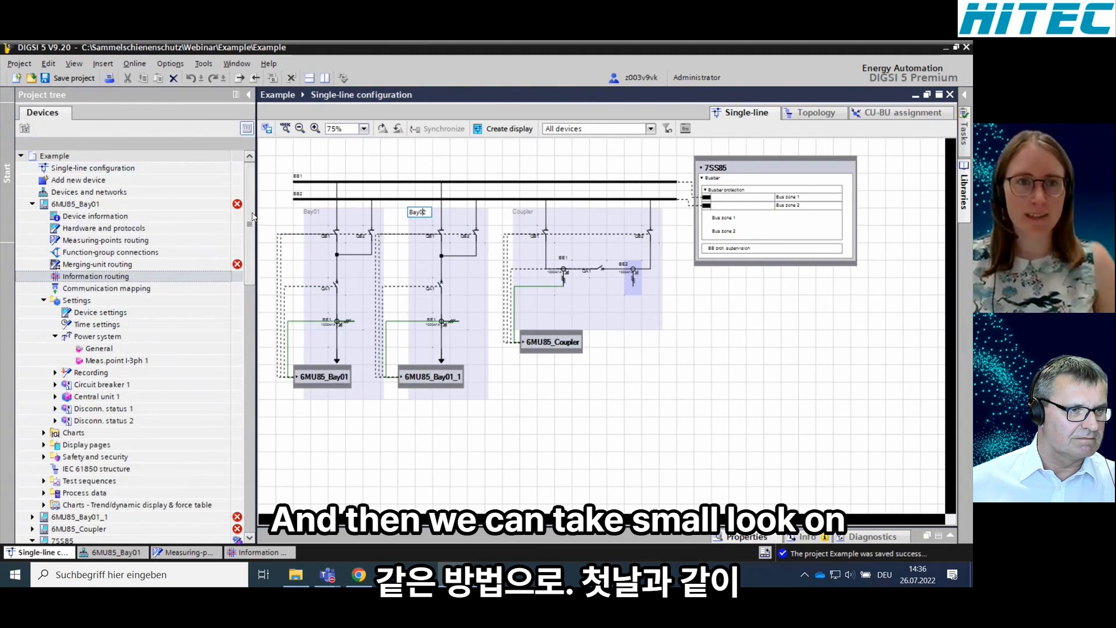
left_click_drag(252, 218, 252, 278)
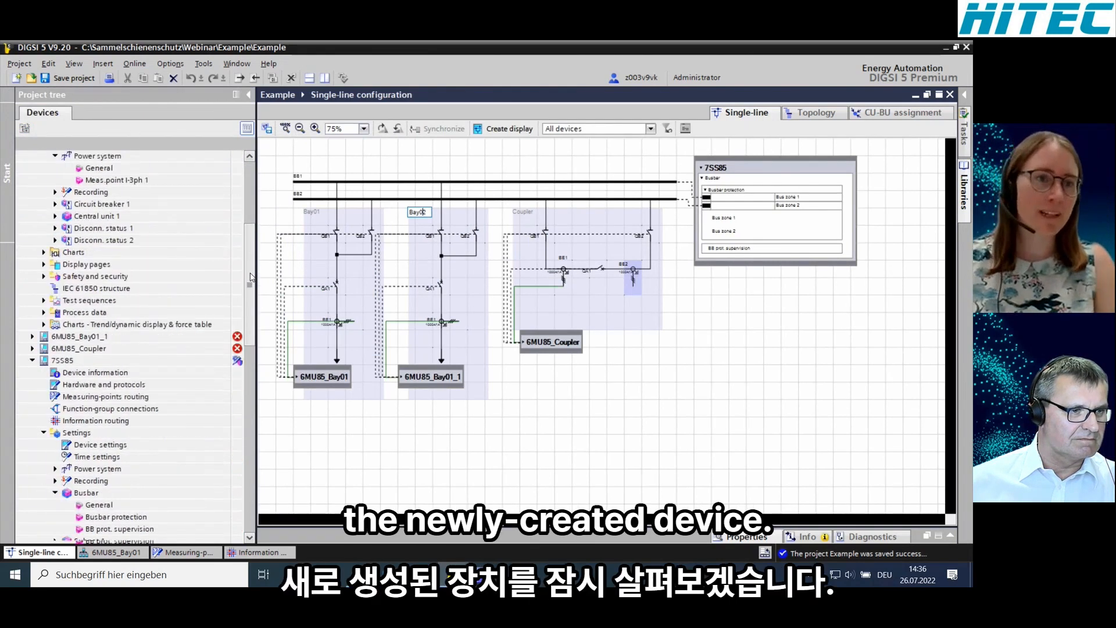
left_click(33, 337)
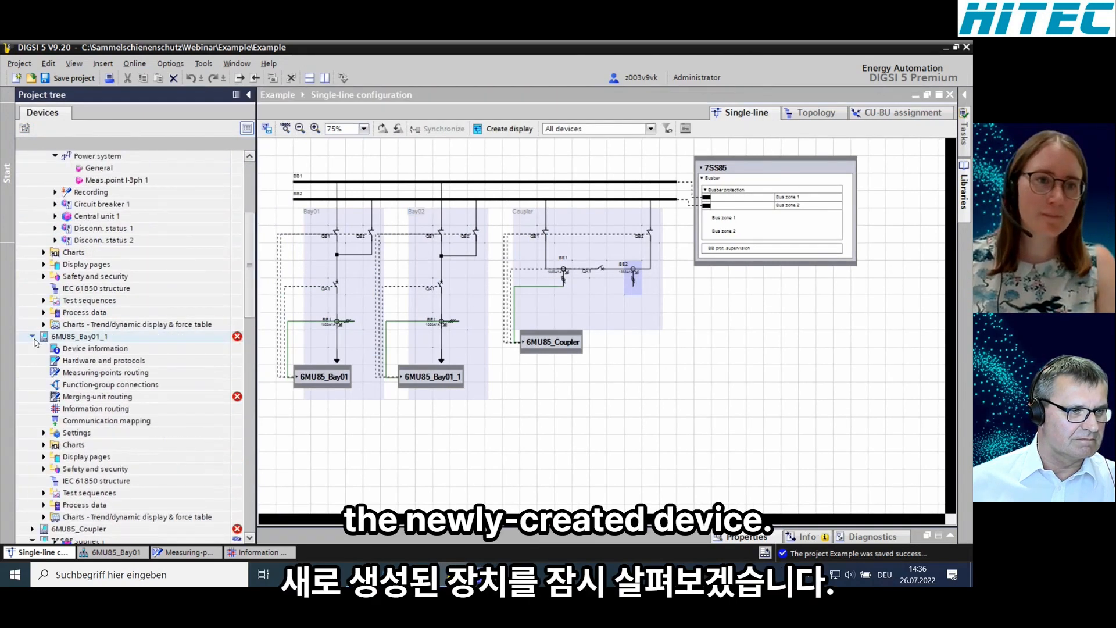
left_click(80, 340)
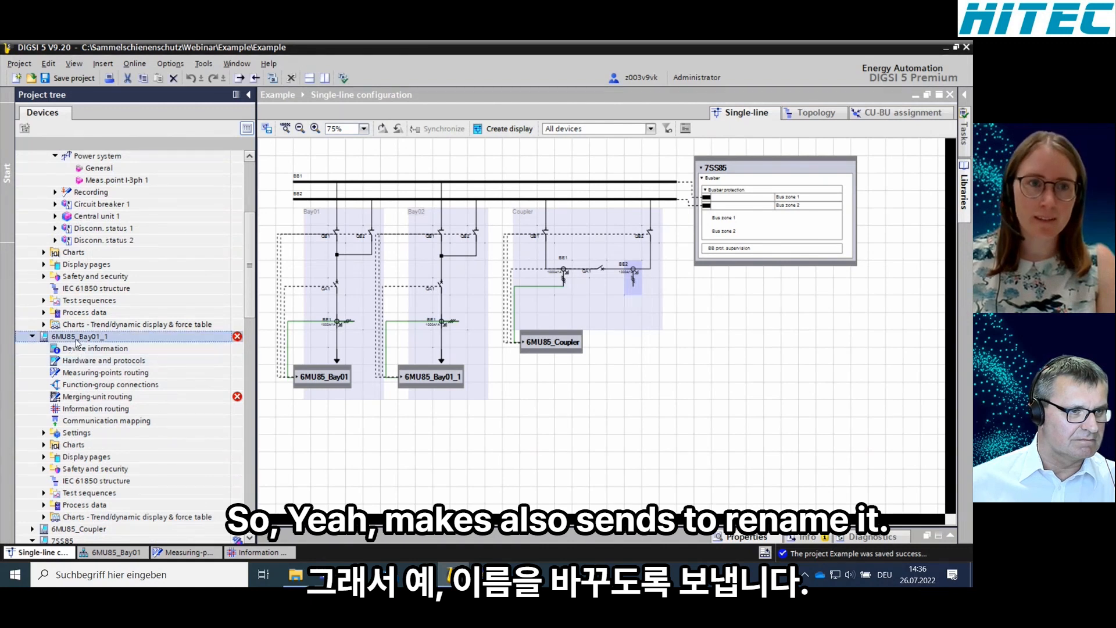
left_click(122, 336)
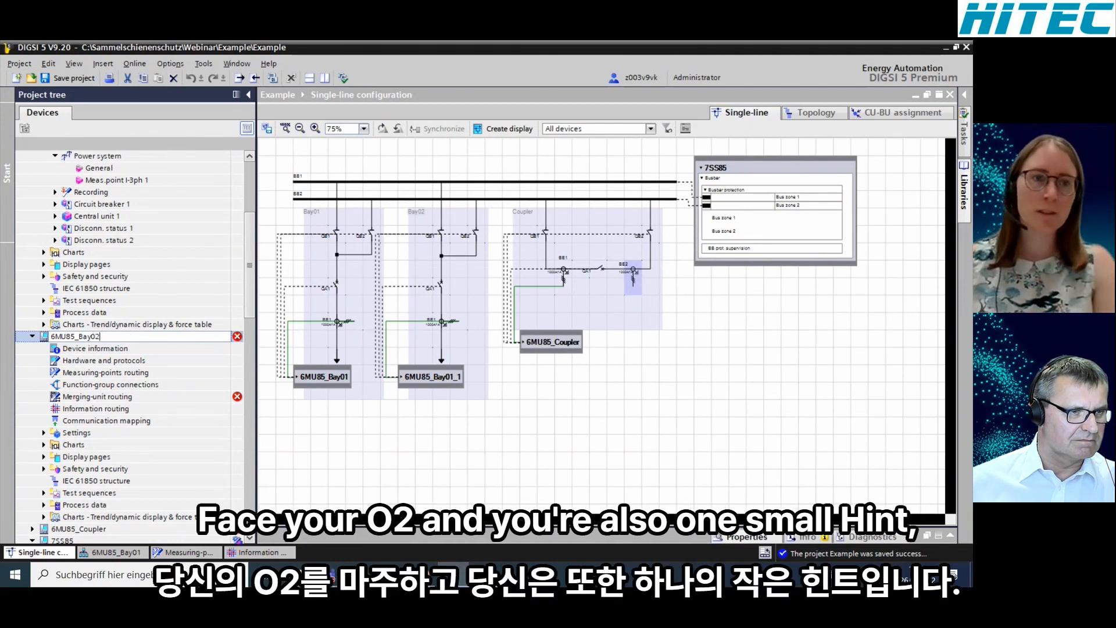
key("Return")
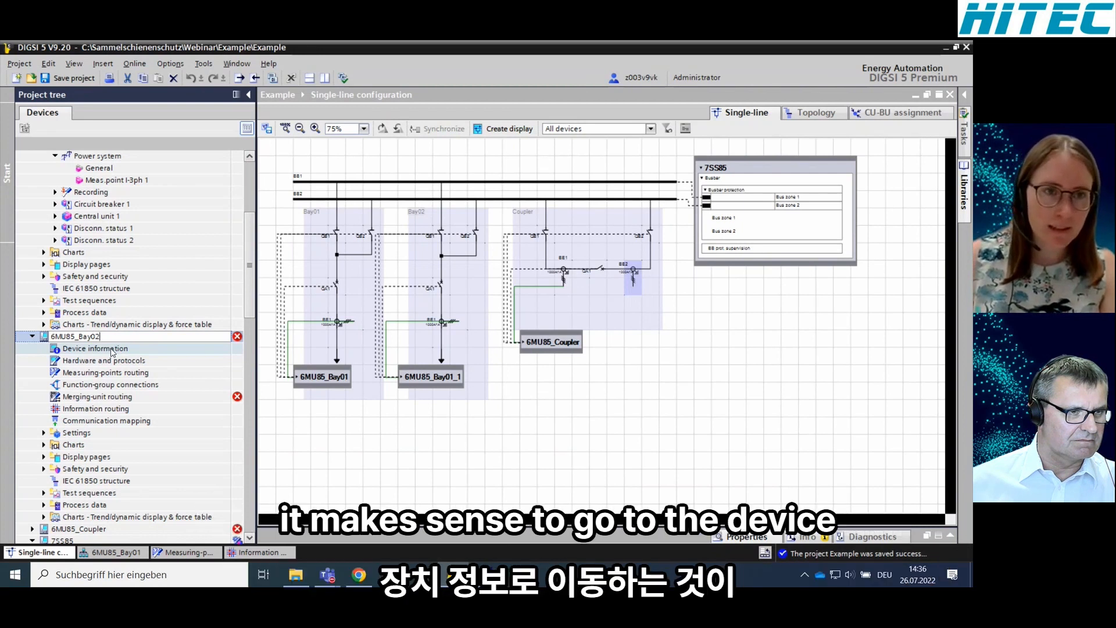
Set the IEC 61850 name of 6MU85_Bay02 to MU_02 in its device information, and save the project
double_click(113, 350)
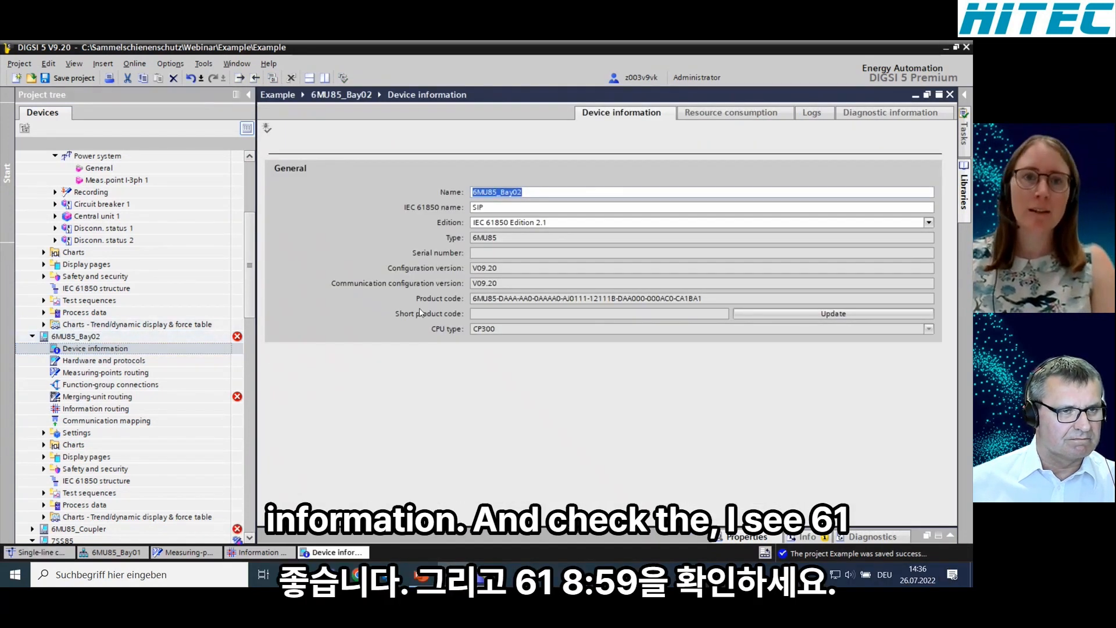
left_click(500, 208)
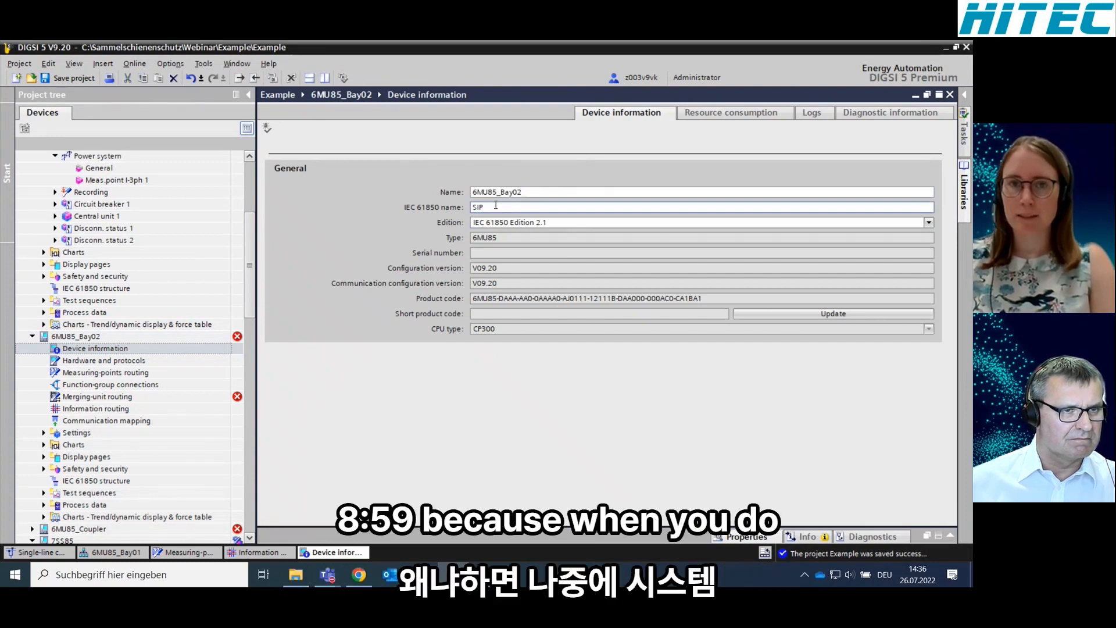
double_click(495, 205)
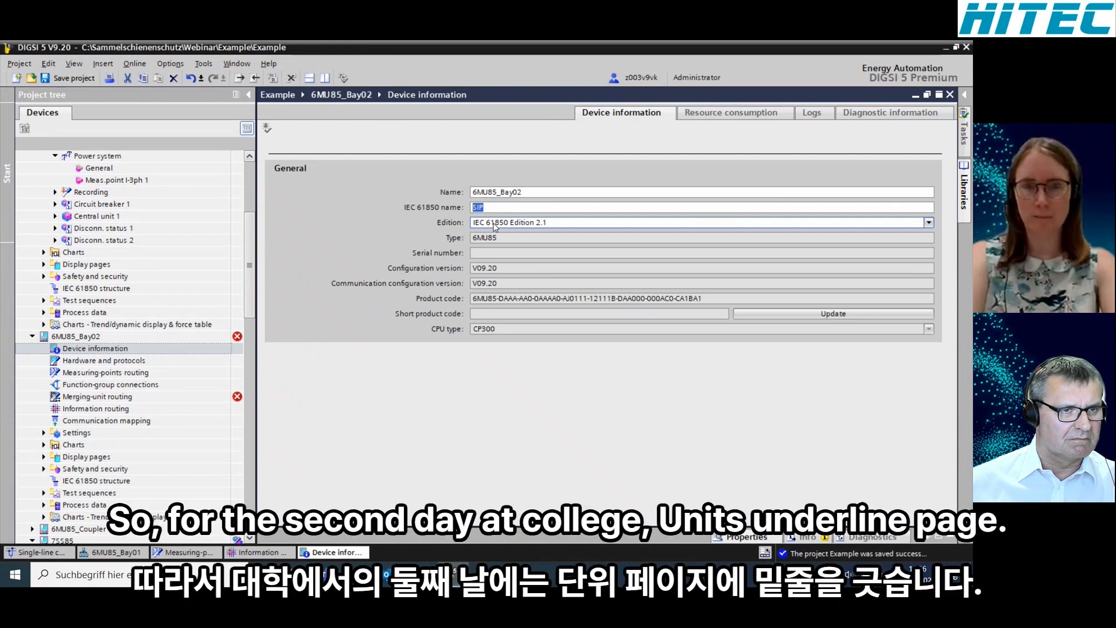
type("MU_02")
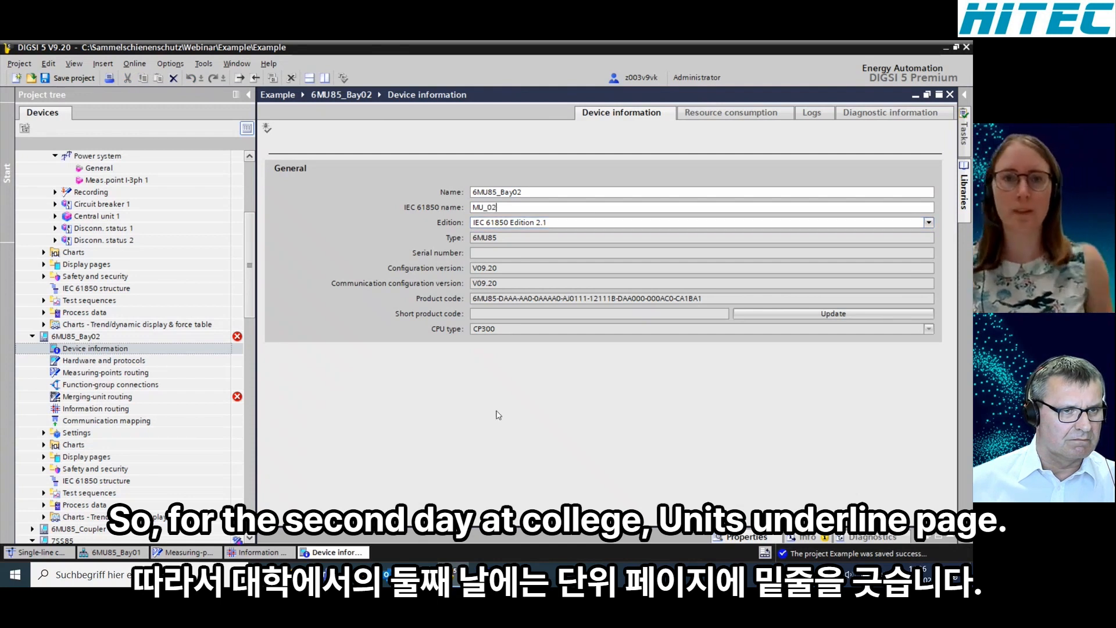
left_click(74, 79)
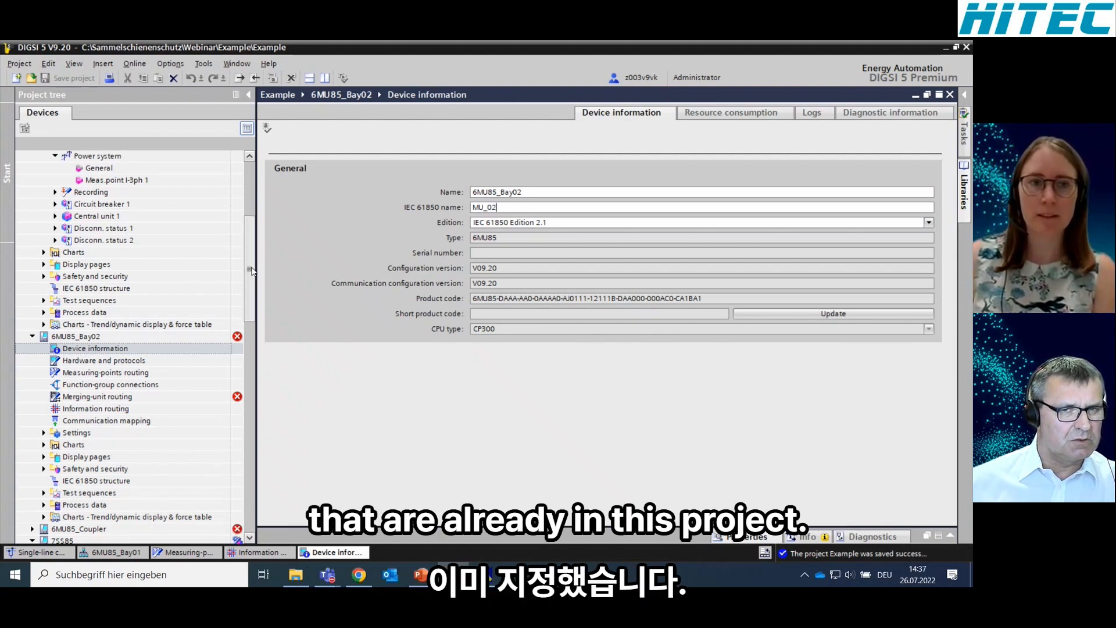
Open the 7SS85's device information to check its IEC 61850 name
scroll(252, 267, "down", 2)
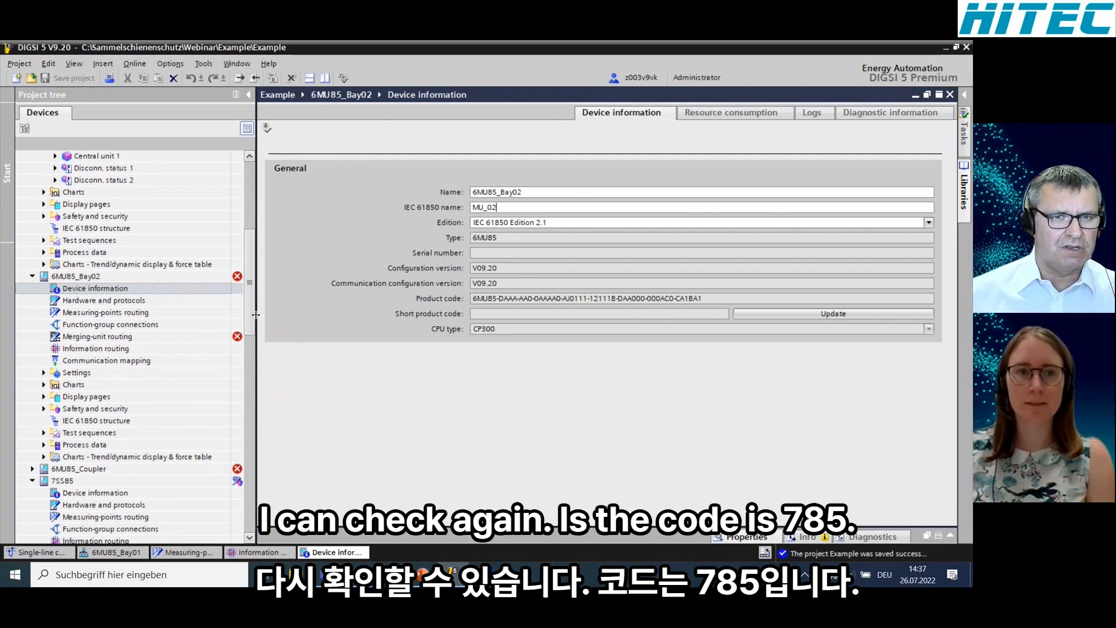
scroll(35, 304, "down", 5)
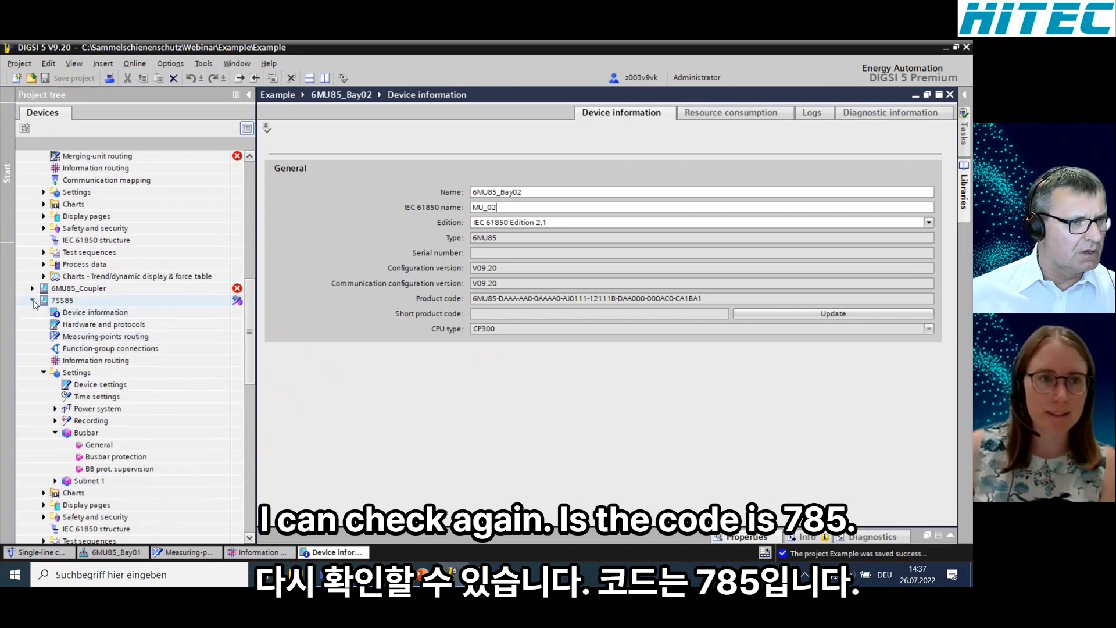
double_click(79, 314)
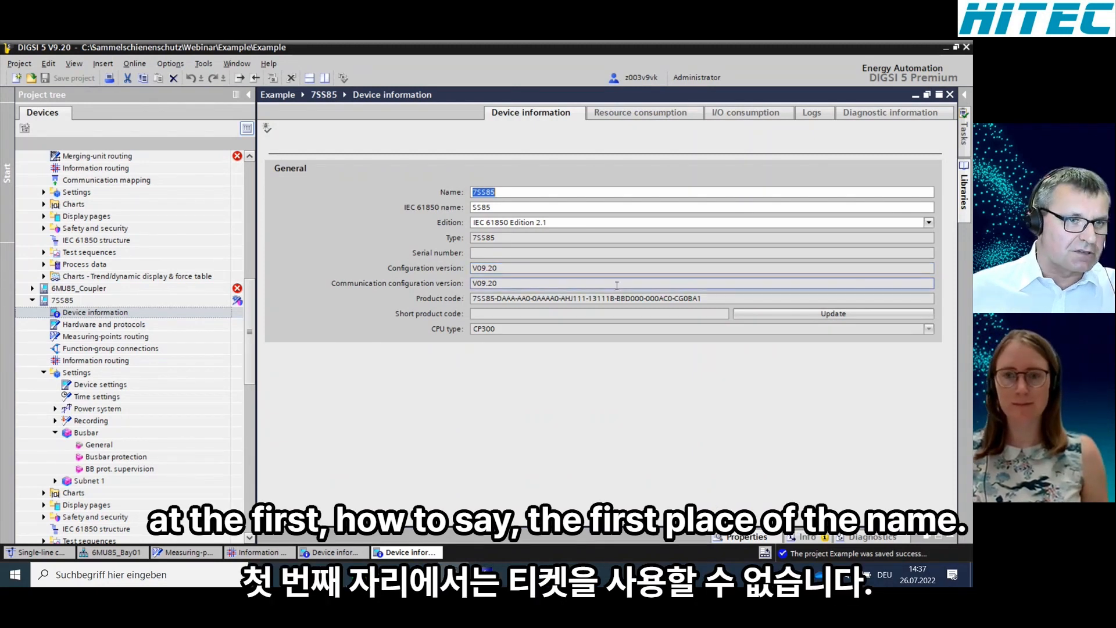
Review the reported inconsistencies for 6MU85_Coupler and 6MU85_Bay01
left_click(807, 540)
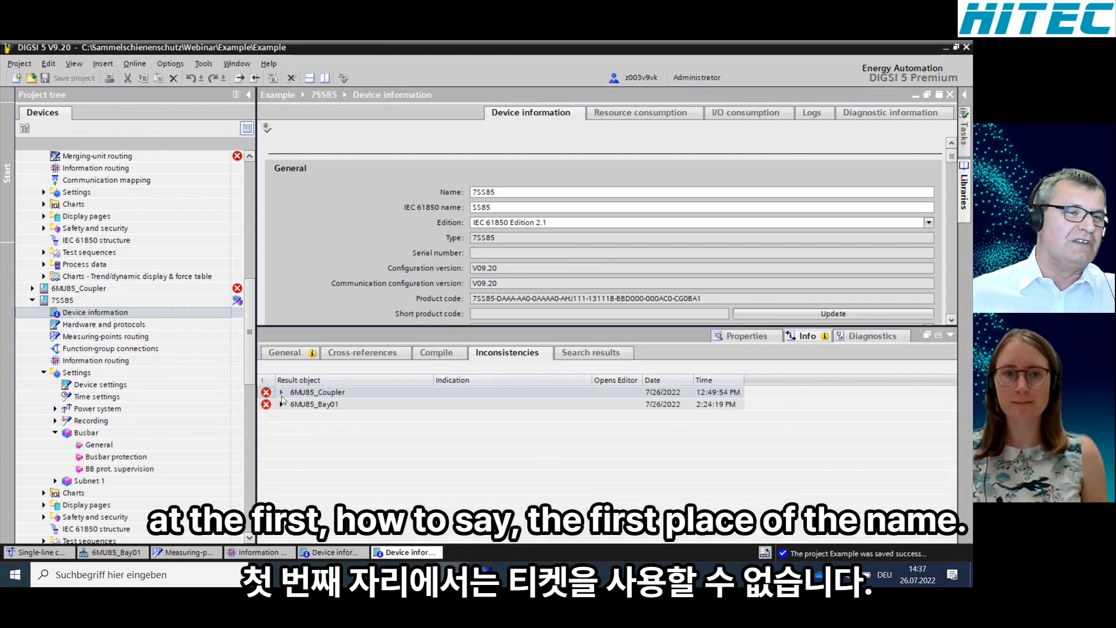
left_click(281, 392)
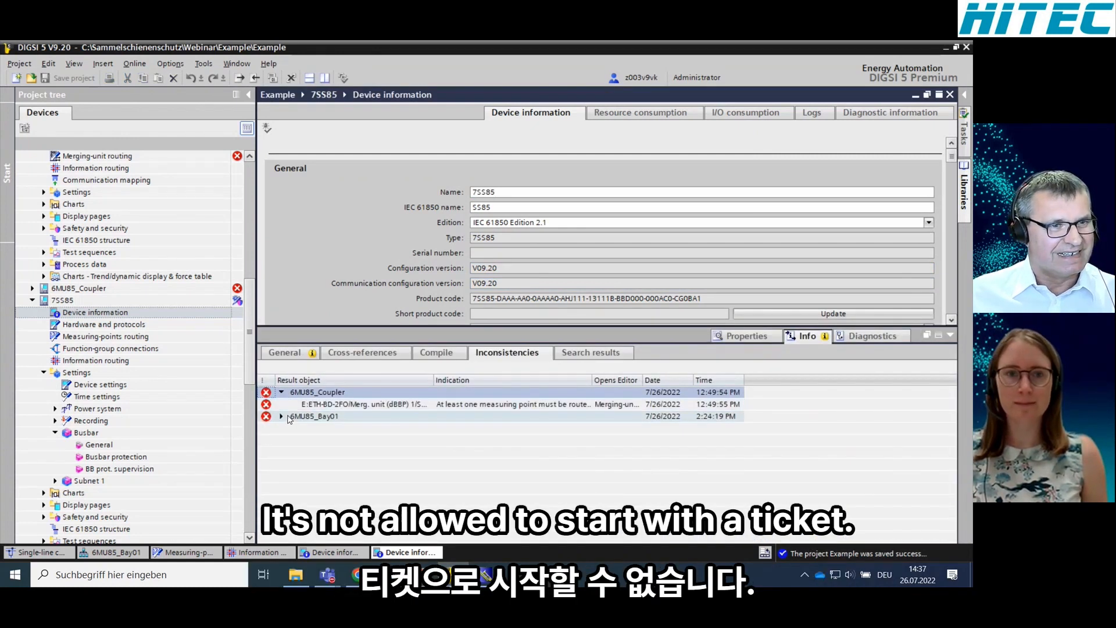
left_click(283, 417)
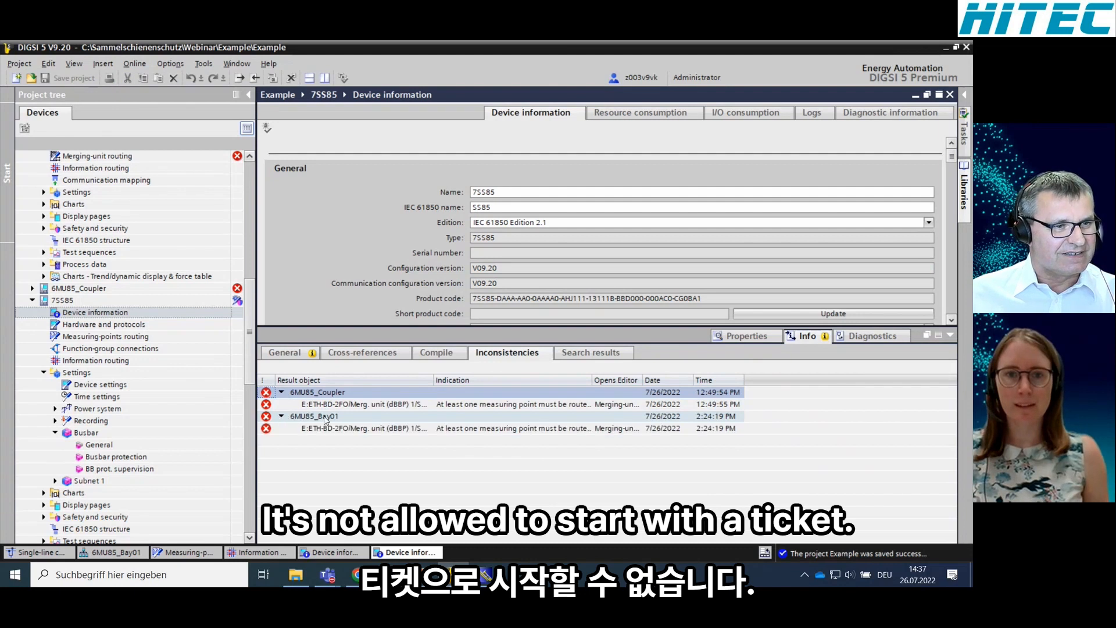
left_click(281, 392)
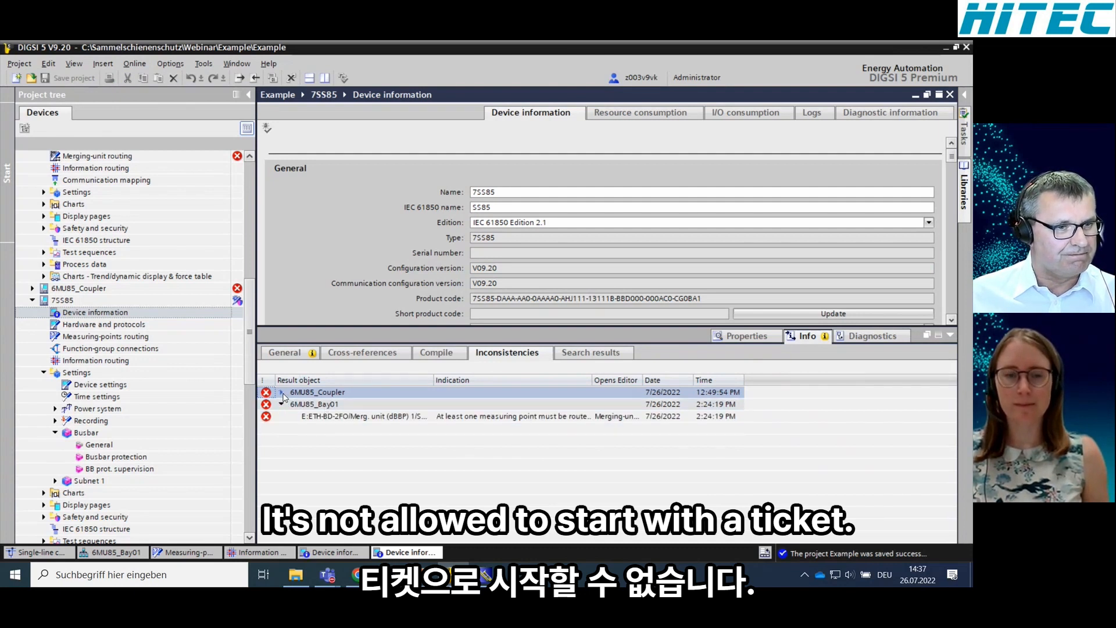
left_click(281, 404)
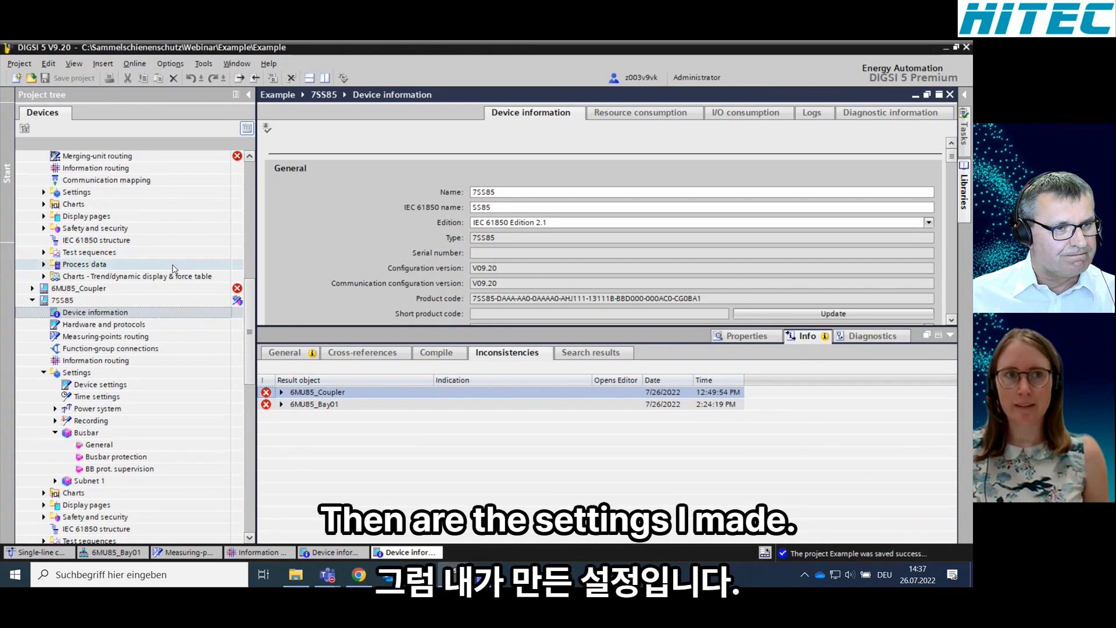
Collapse the 6MU85_Bay01 device in the project structure
scroll(258, 256, "up", 2)
left_click_drag(257, 256, 269, 169)
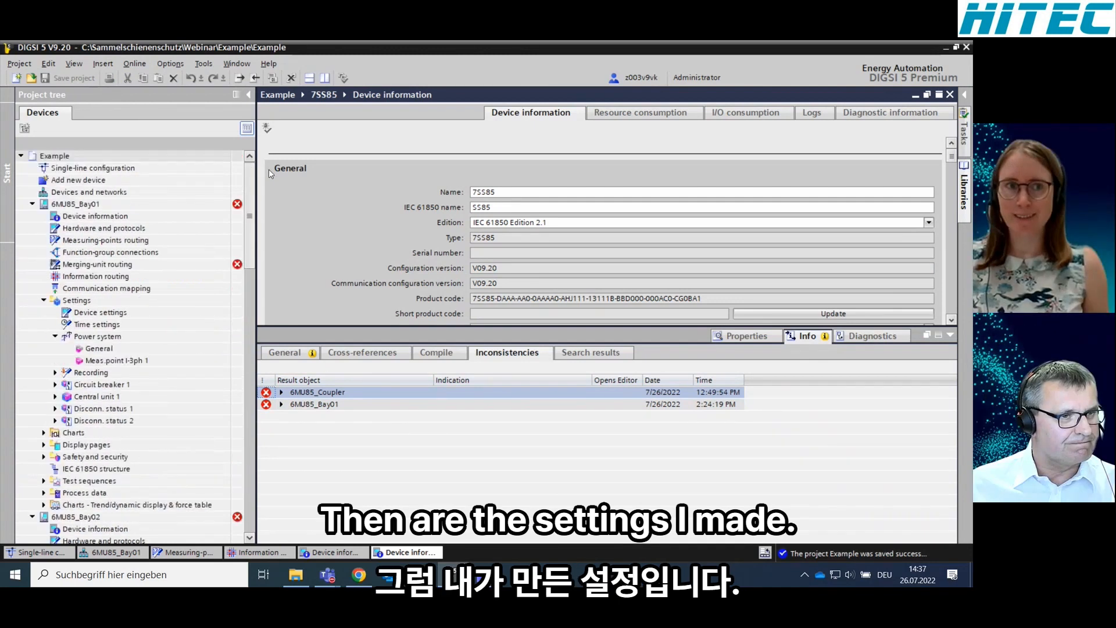
left_click(33, 205)
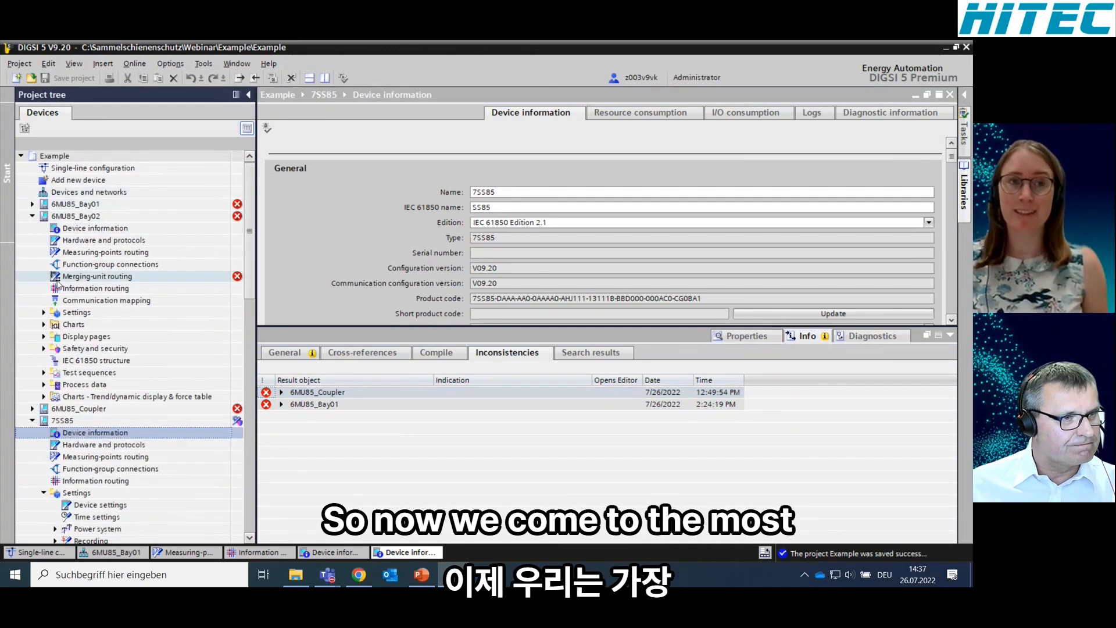
Collapse 6MU85_Bay02 in the project structure and open the single-line configuration with the whole diagram visible
left_click(32, 217)
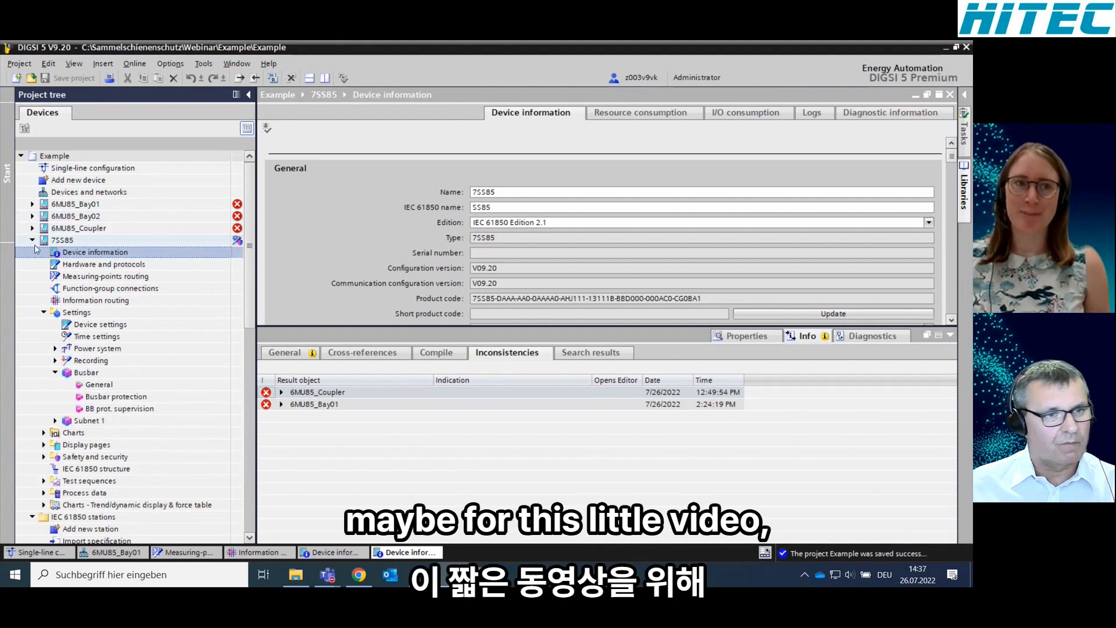
left_click(33, 240)
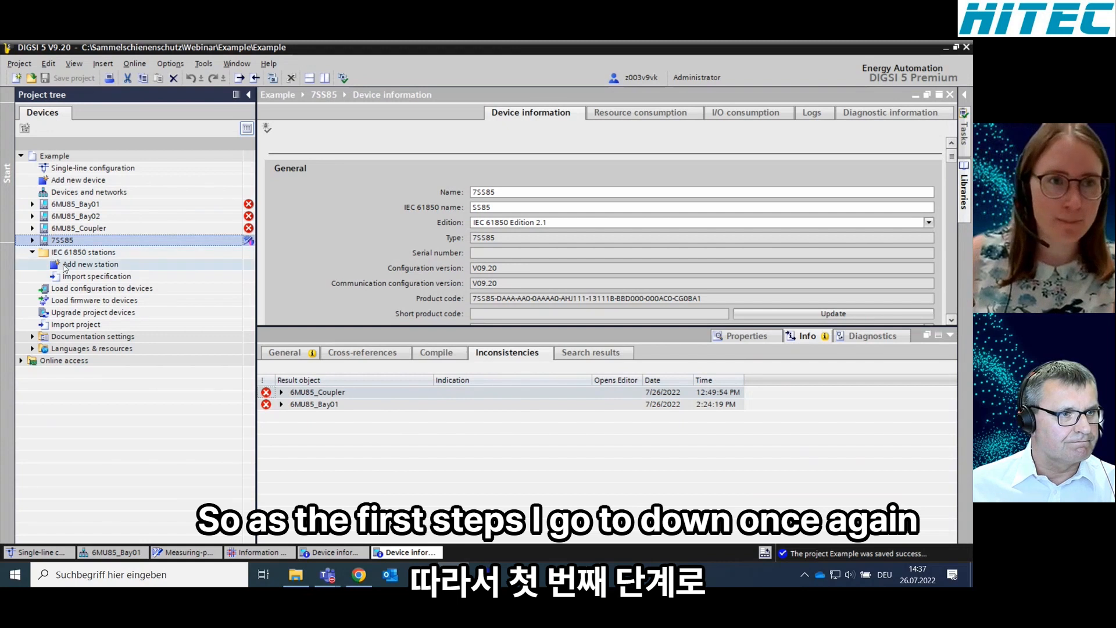
left_click(32, 240)
left_click(40, 553)
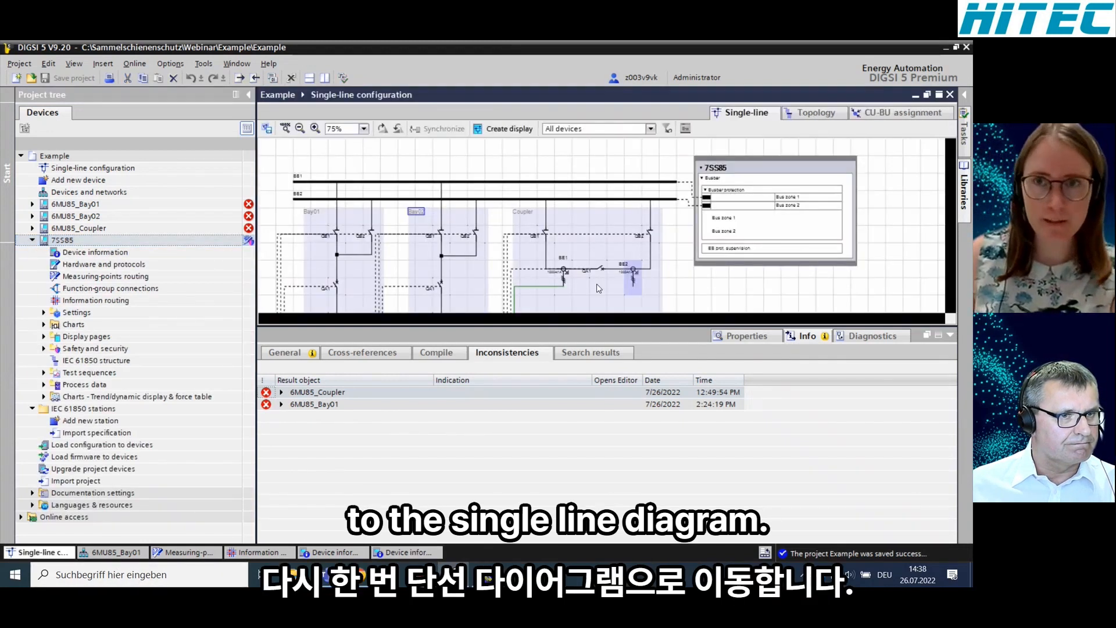
left_click(950, 335)
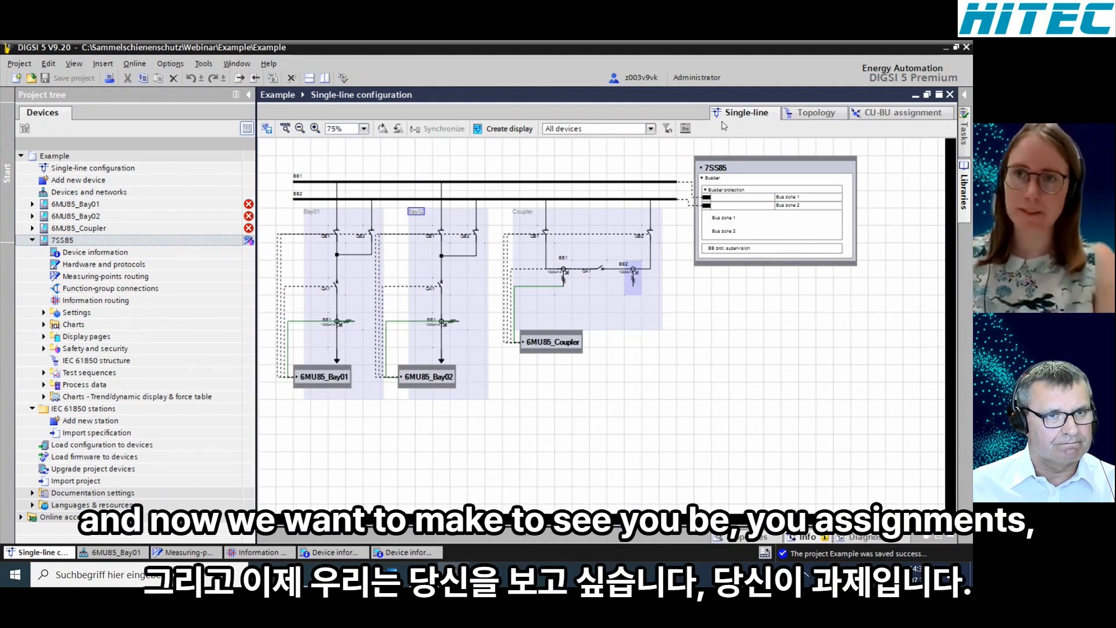
Switch the single-line device filter from all devices to 7SS85 and update its CU-BU assignment
left_click(598, 130)
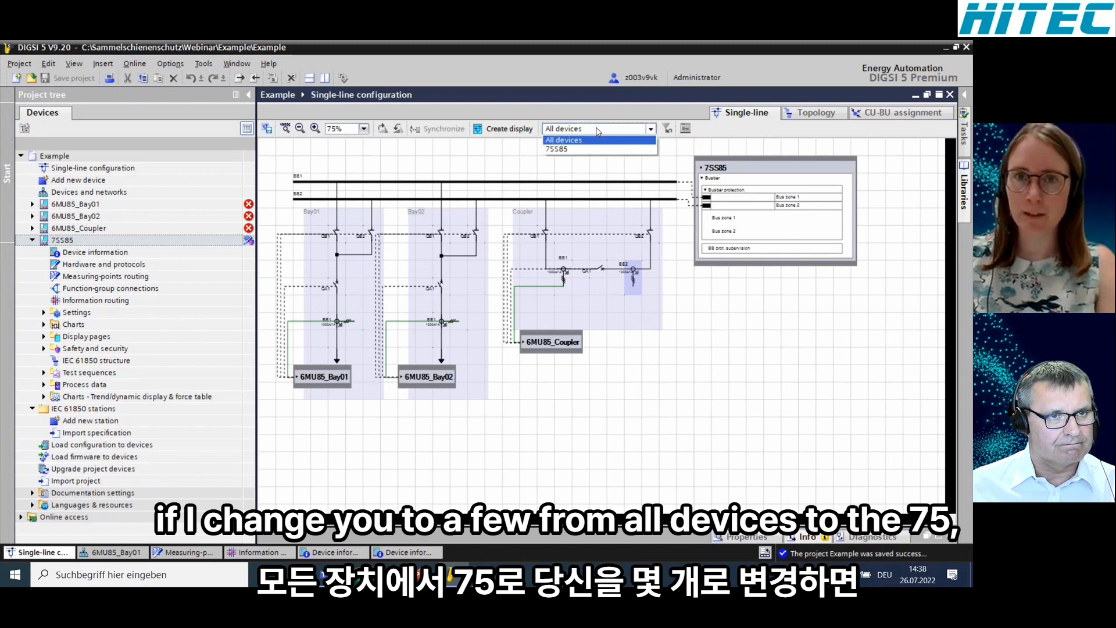
left_click(570, 152)
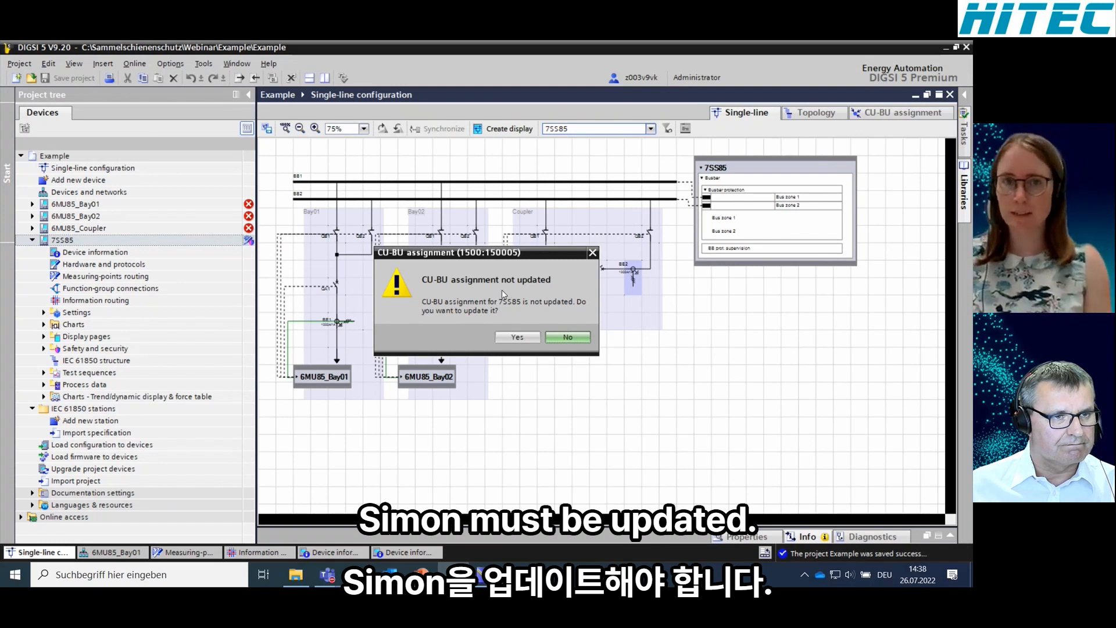
left_click(508, 337)
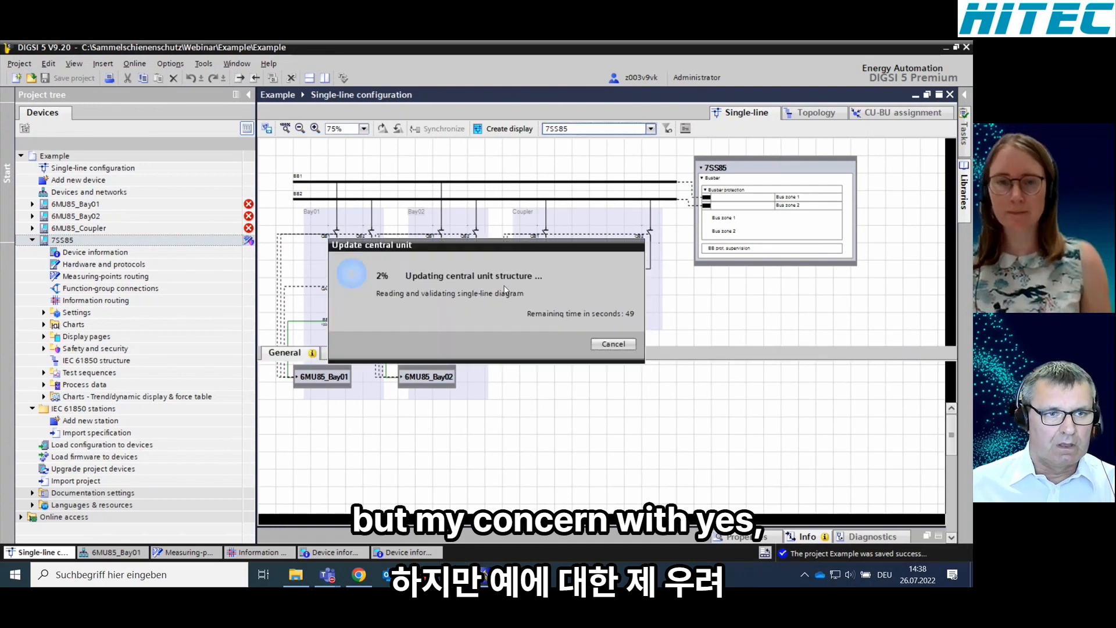
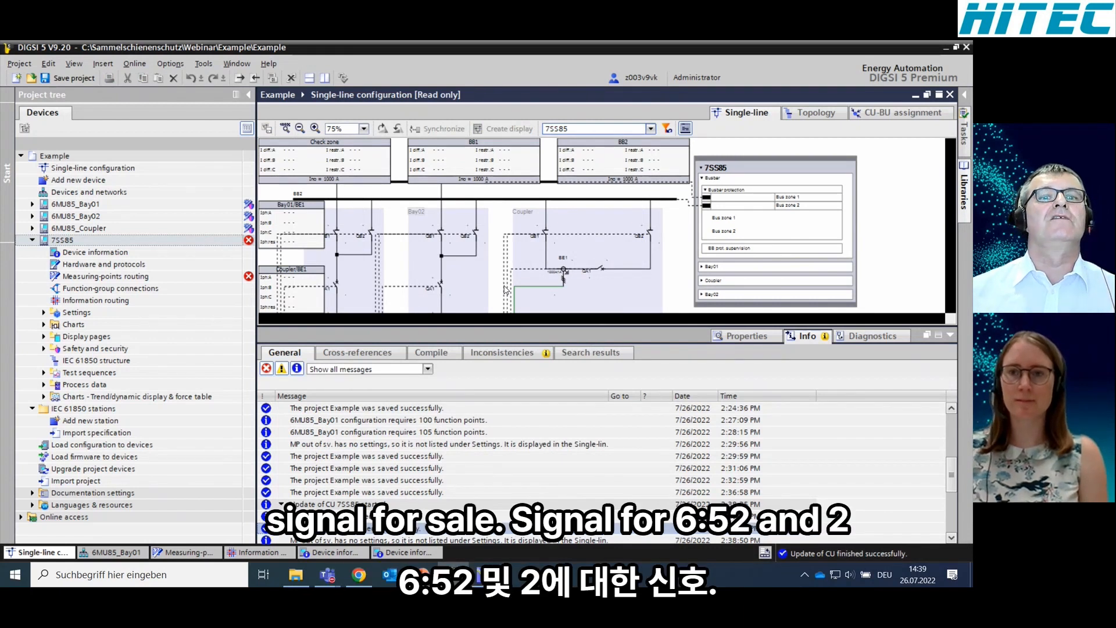
Free up space around the single-line diagram and save the project
left_click(951, 336)
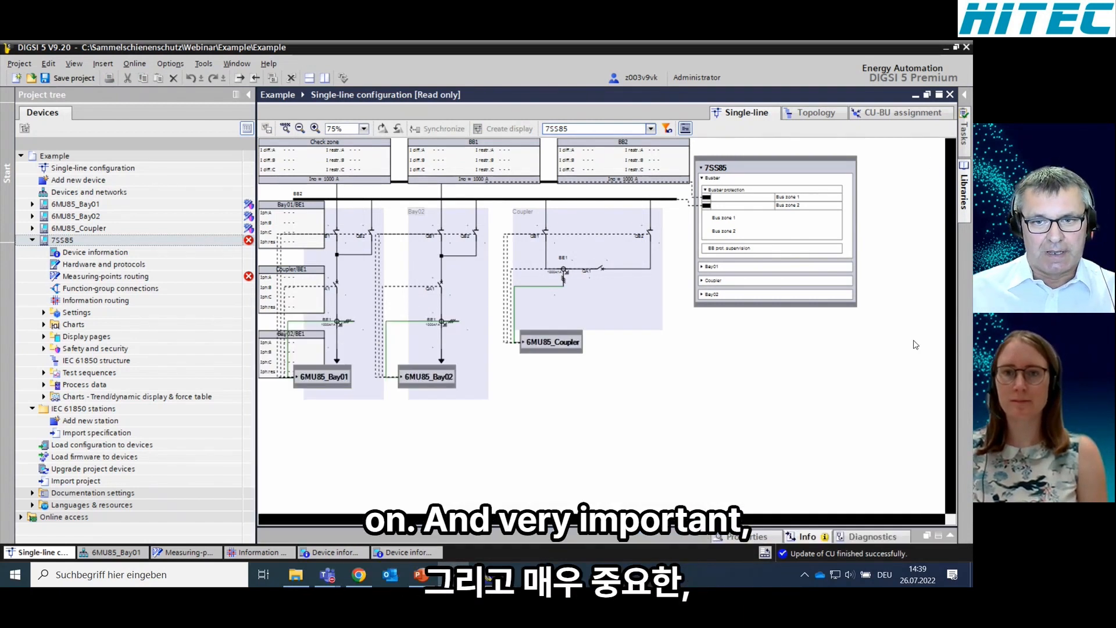
left_click(249, 95)
left_click(46, 81)
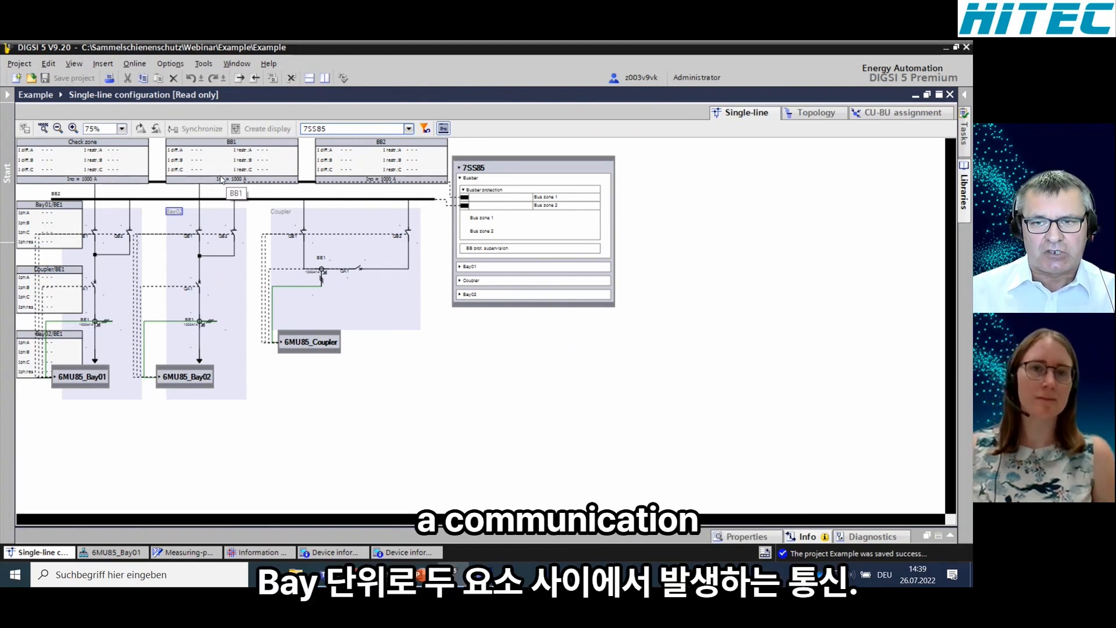
Collapse the 7SS85 block and stack the Check zone, BB1 and BB2 measurement boxes in a column beside the diagram
left_click(461, 168)
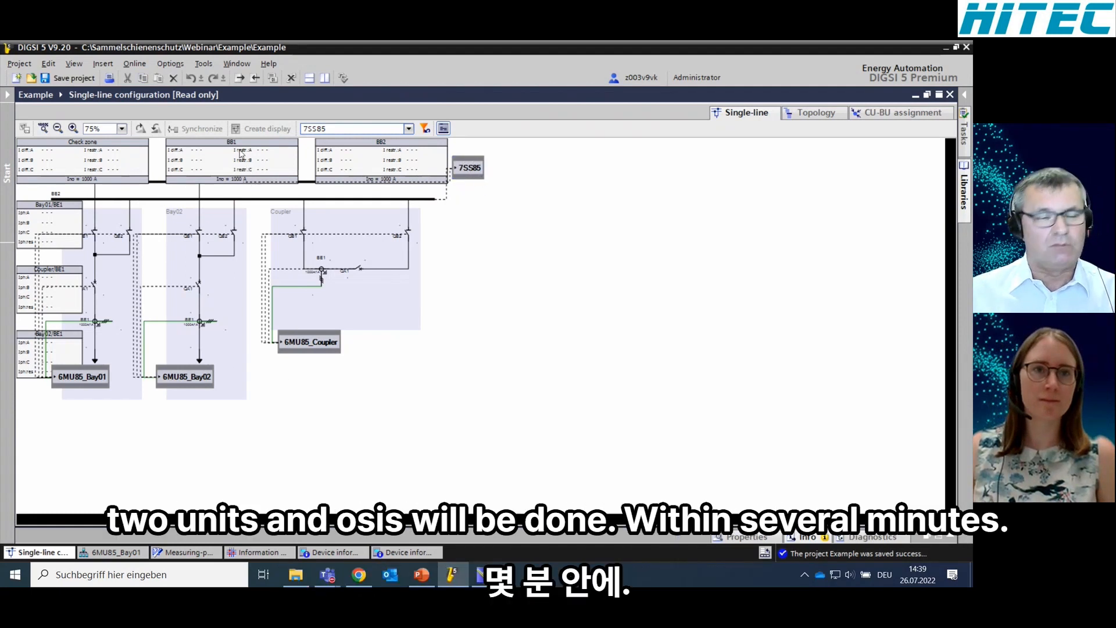
left_click_drag(132, 151, 636, 184)
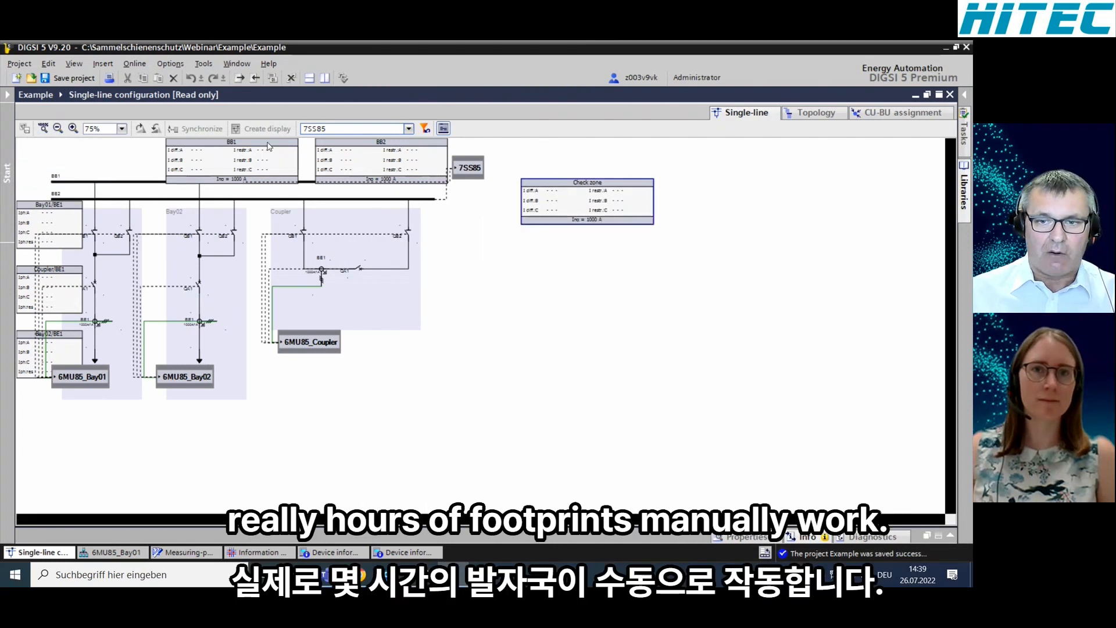
left_click_drag(273, 146, 637, 231)
left_click_drag(425, 144, 632, 289)
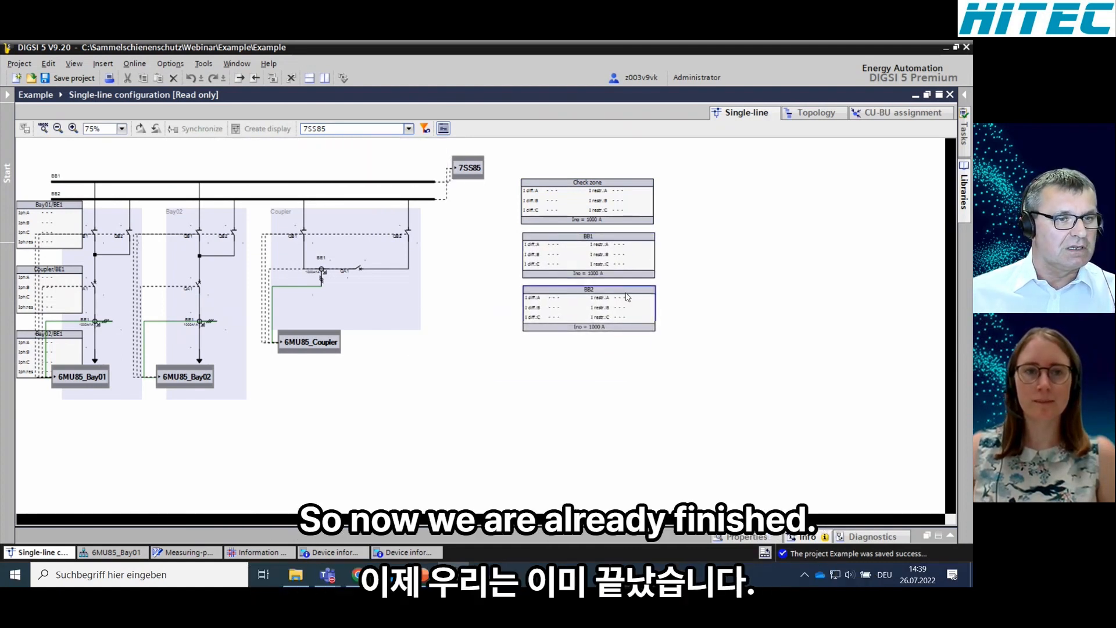
Arrange the Bay01/BE1, Bay02/BE1 and Coupler/BE1 measurement boxes in an aligned row beneath their 6MU85 units
left_click_drag(73, 334, 217, 410)
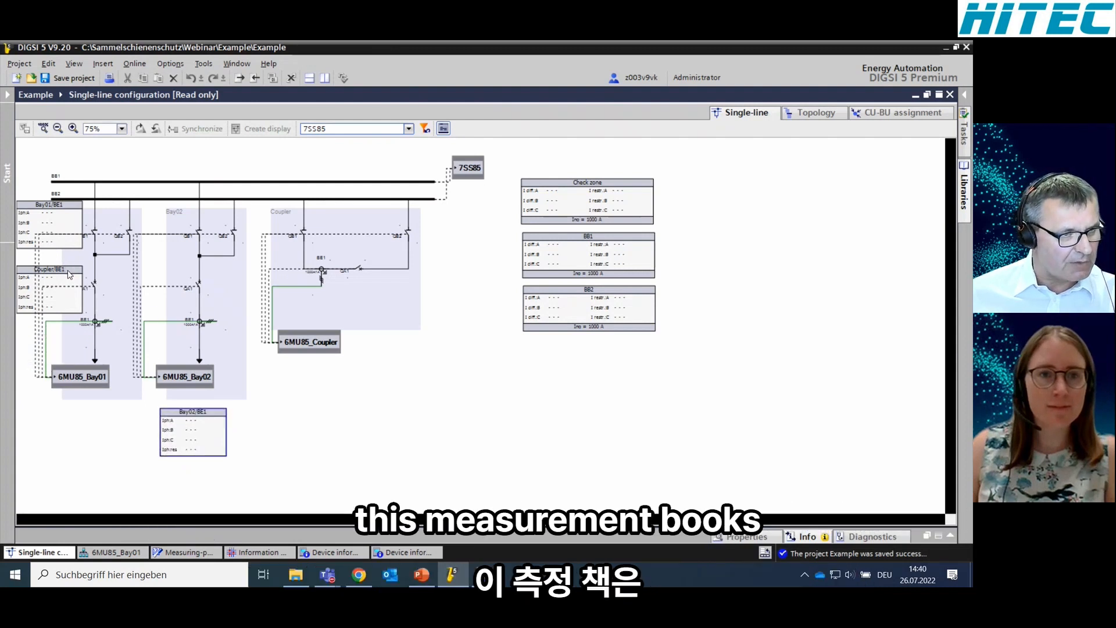
left_click_drag(76, 273, 318, 410)
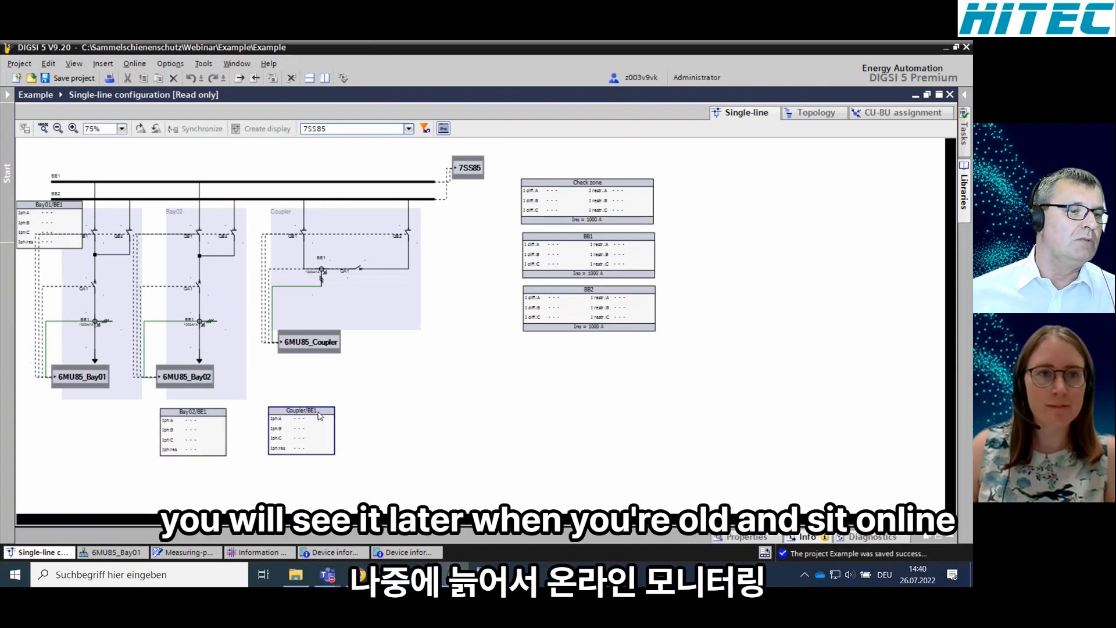
left_click(75, 209)
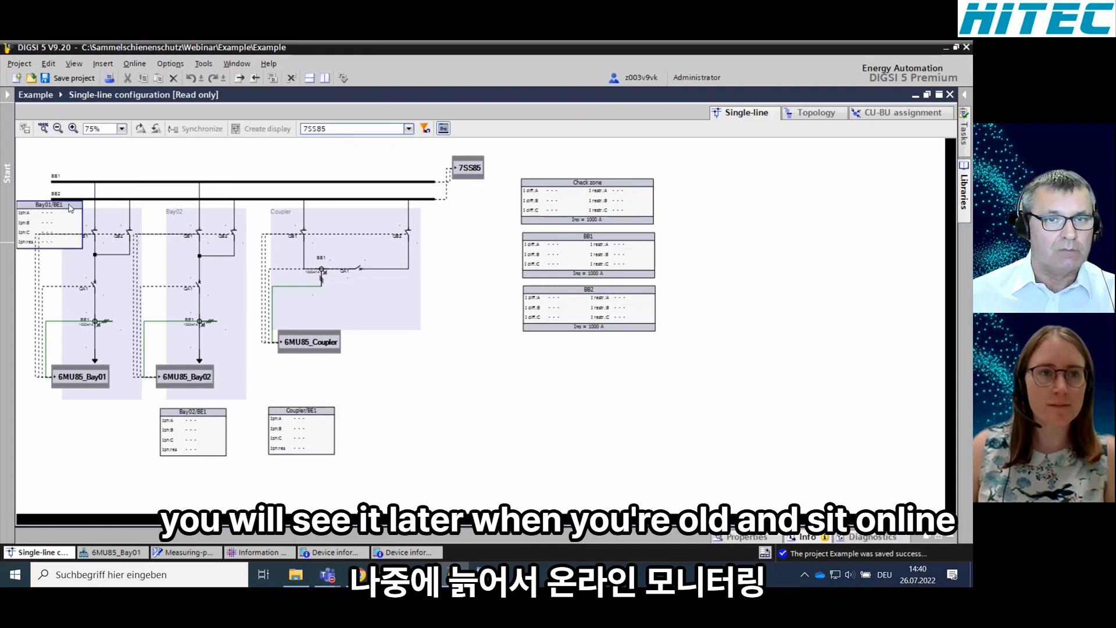
left_click_drag(70, 209, 98, 405)
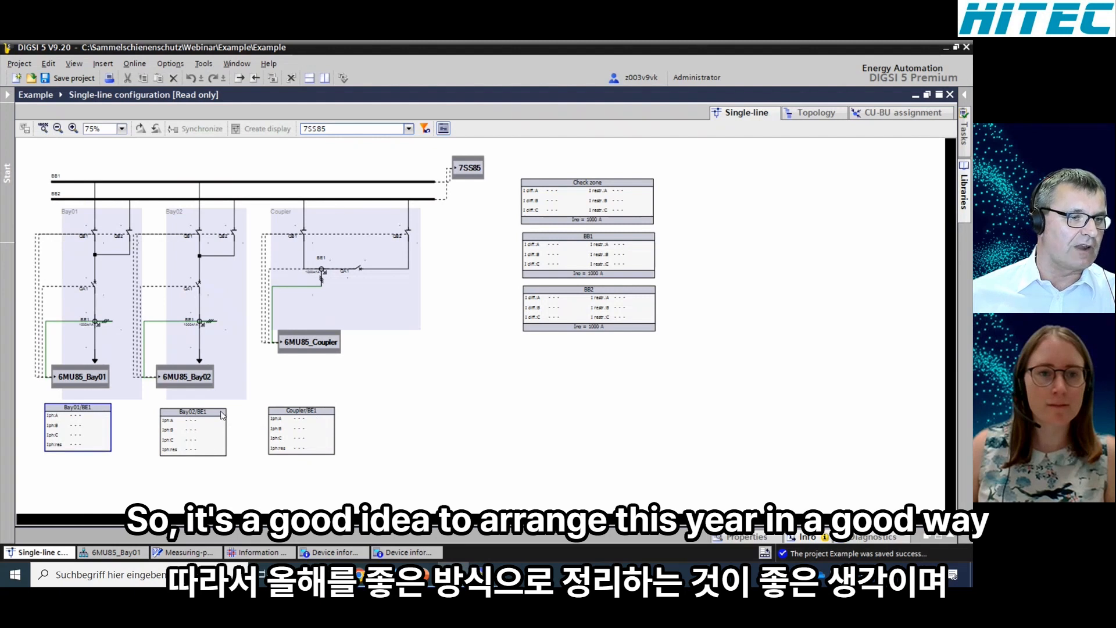
left_click_drag(221, 412, 218, 407)
left_click_drag(333, 410, 334, 405)
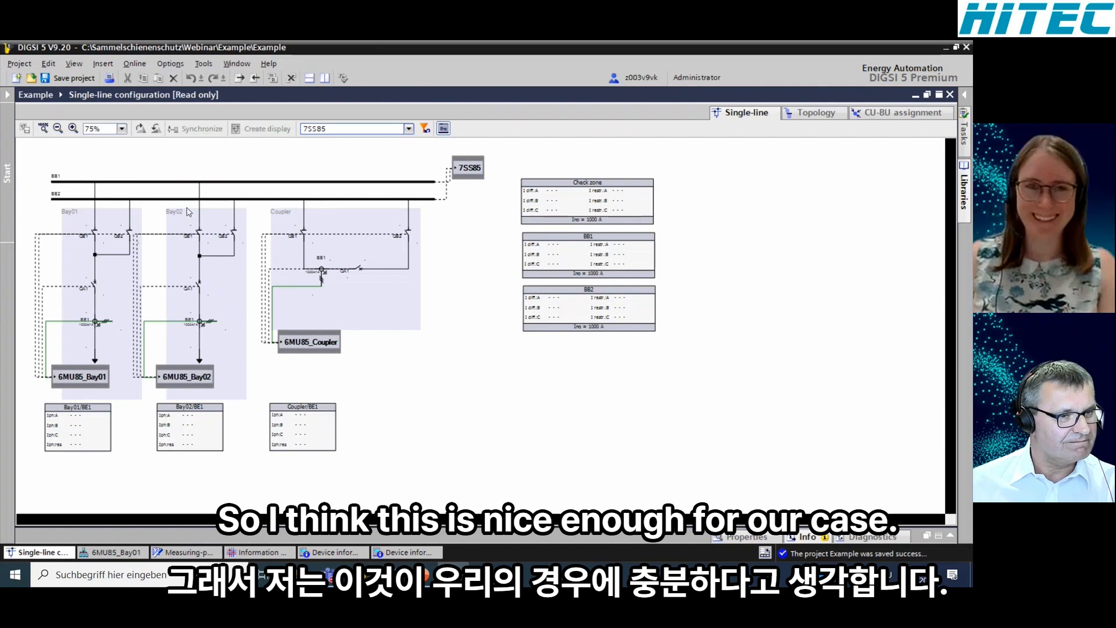
Bring back the project structure, save the project and add a new IEC 61850 station
left_click(8, 96)
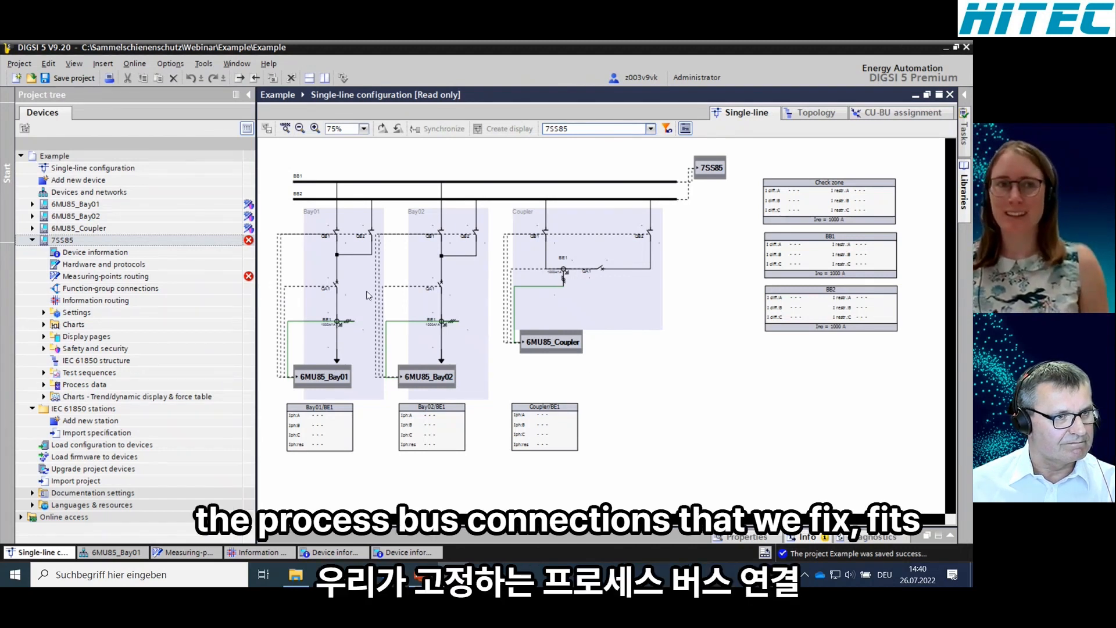
left_click(82, 83)
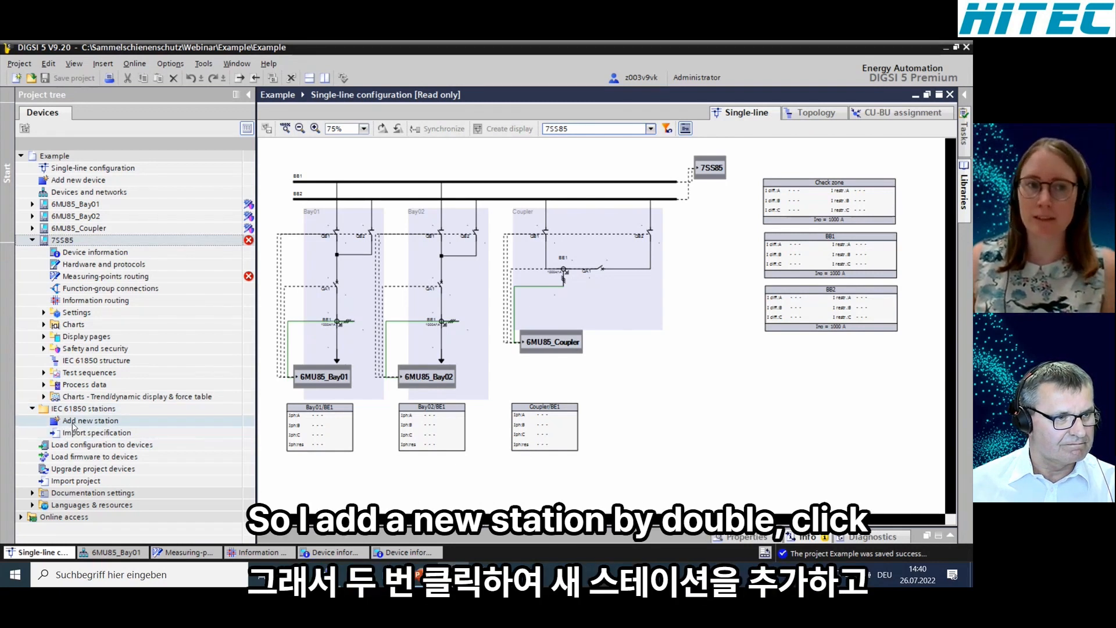
double_click(73, 424)
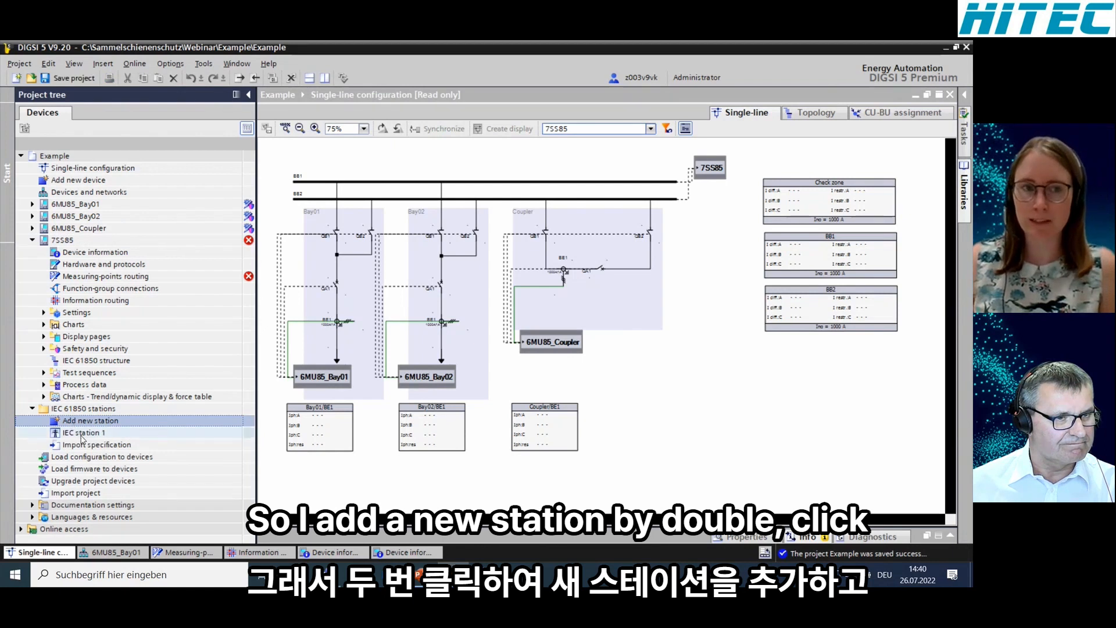
Assign all available devices to IEC station 1 and save the project
double_click(82, 434)
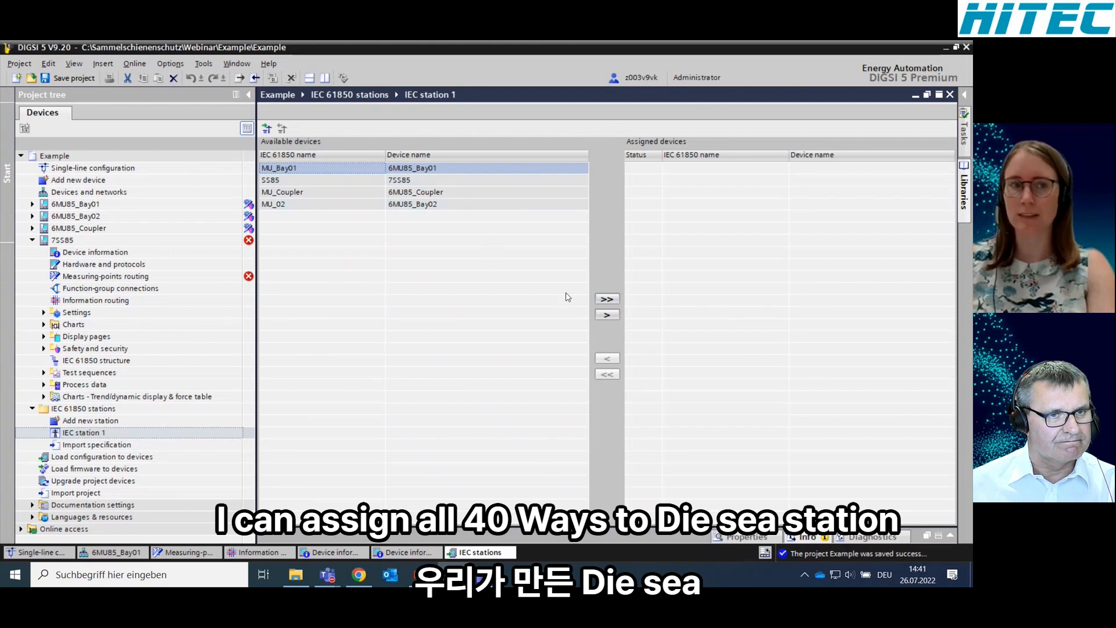
left_click(607, 299)
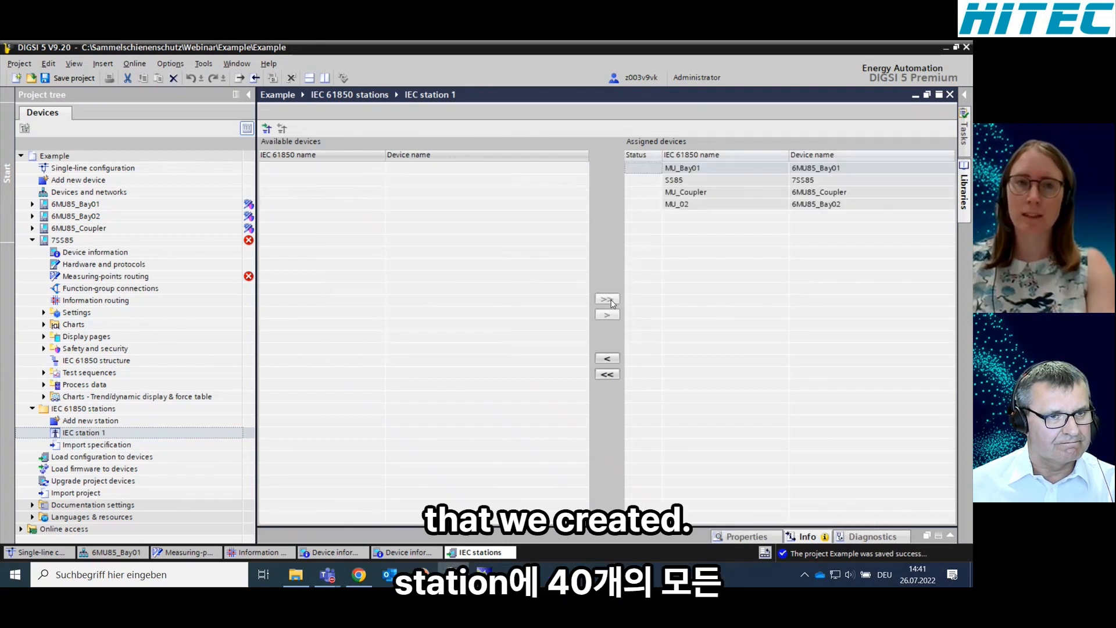
left_click(72, 79)
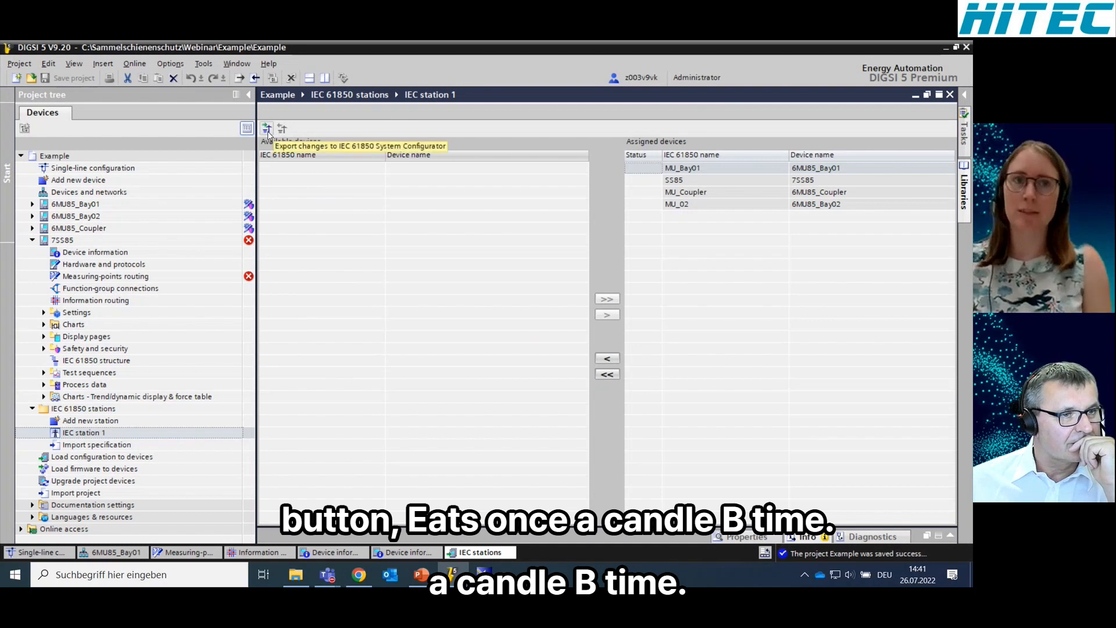
Export the station to the IEC 61850 System Configurator, creating the station description IEC station 1.scd in the Webinar project's Example folder
left_click(268, 130)
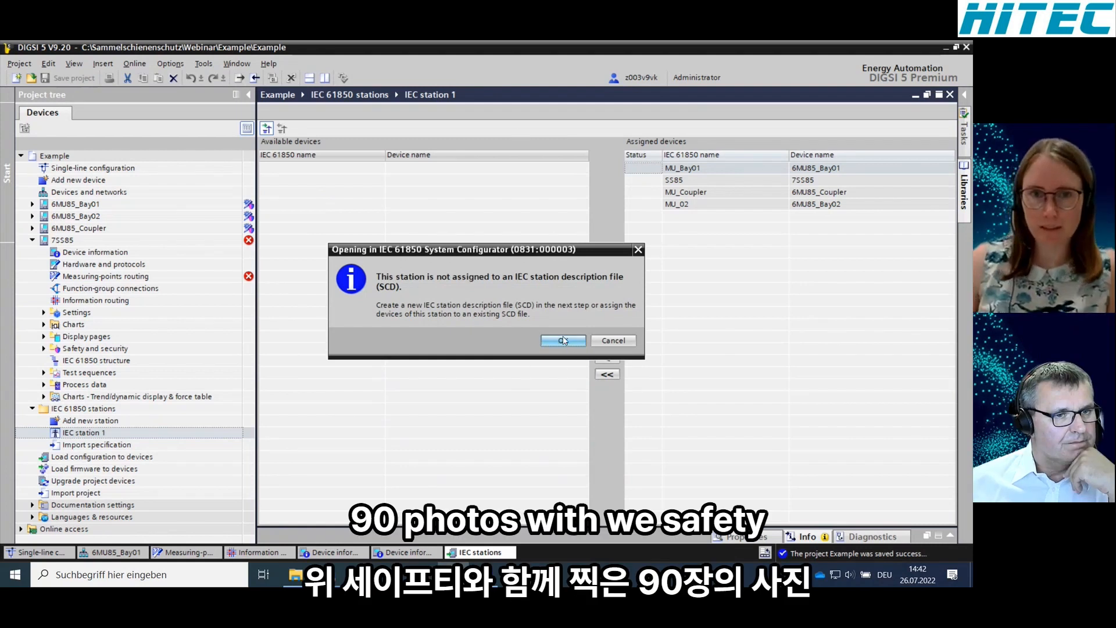
left_click(563, 342)
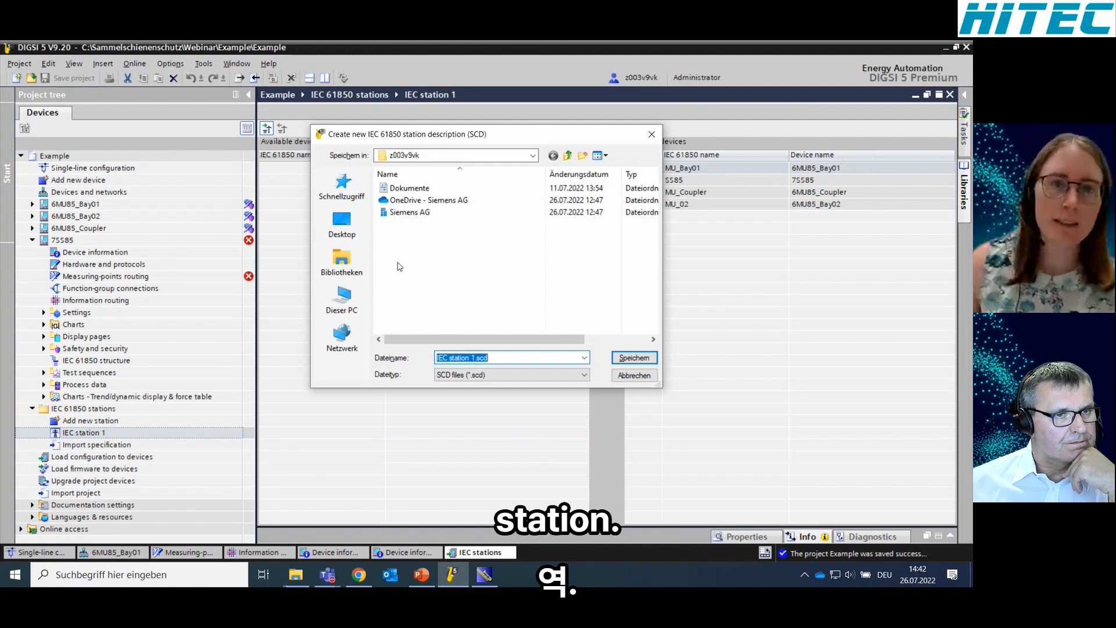
left_click(343, 265)
left_click(342, 299)
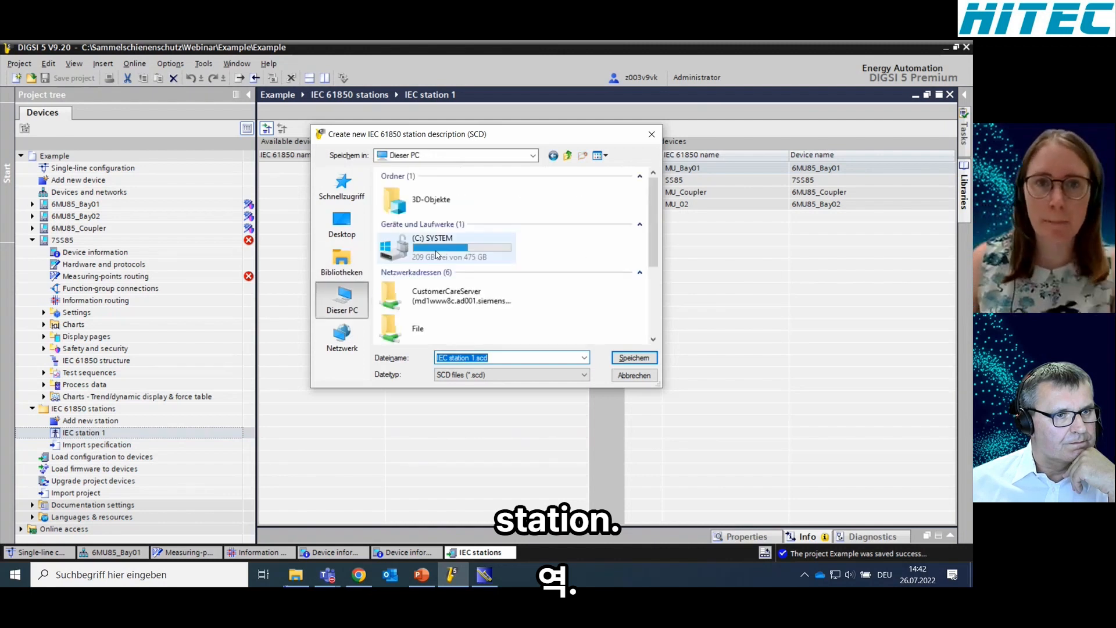
double_click(444, 248)
double_click(433, 267)
double_click(404, 308)
double_click(401, 188)
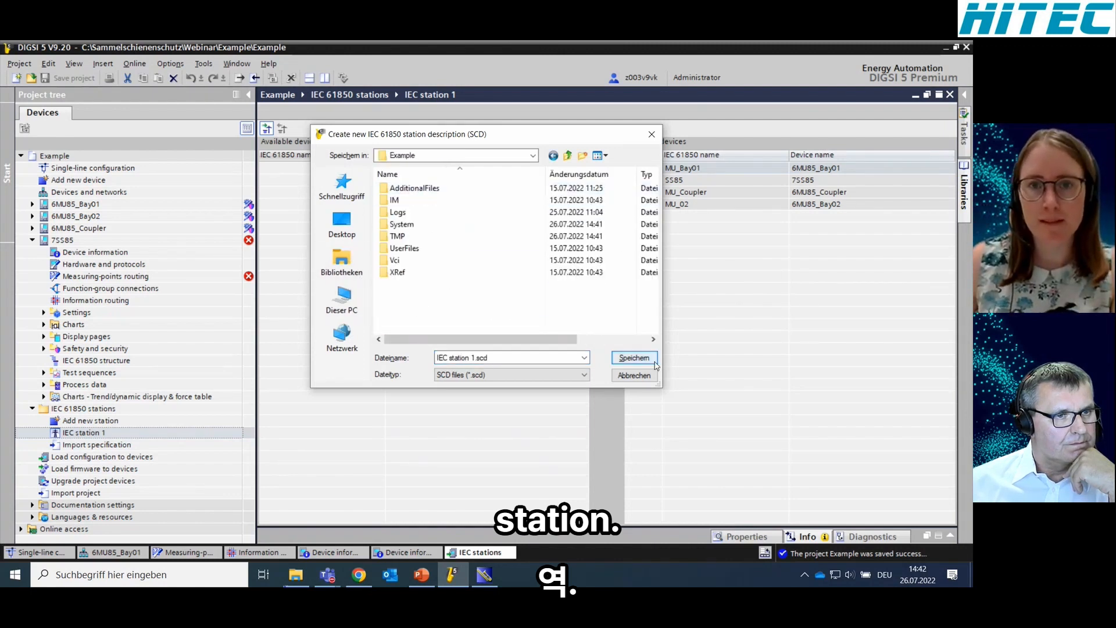
key("Return")
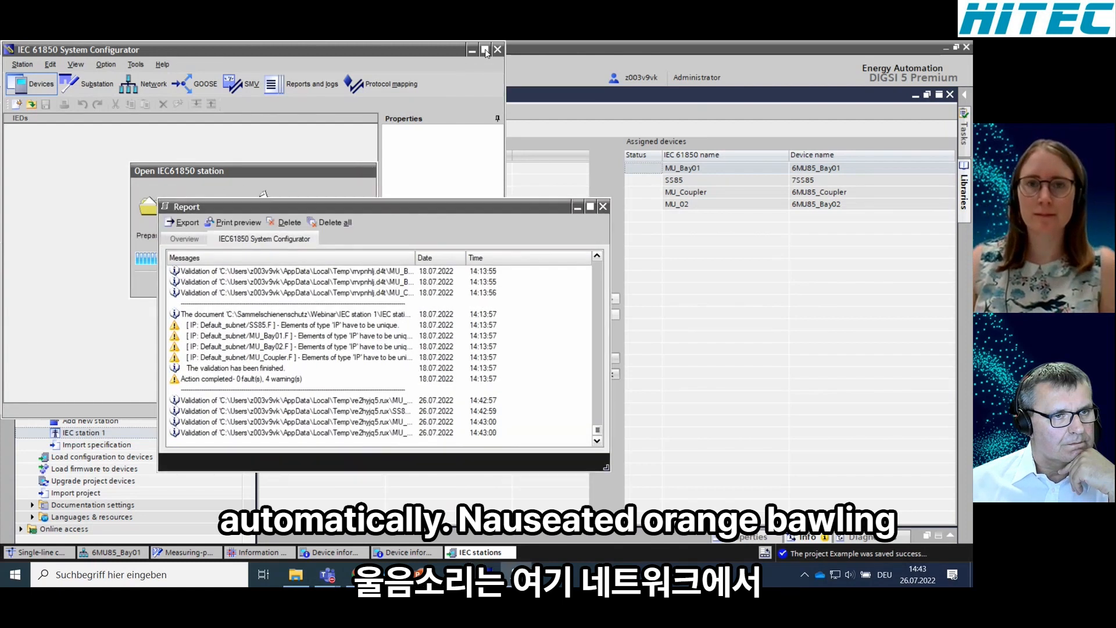
In the IEC 61850 System Configurator, dismiss the validation report and show the devices of Default_subnet in the network configuration
left_click(486, 52)
left_click(603, 206)
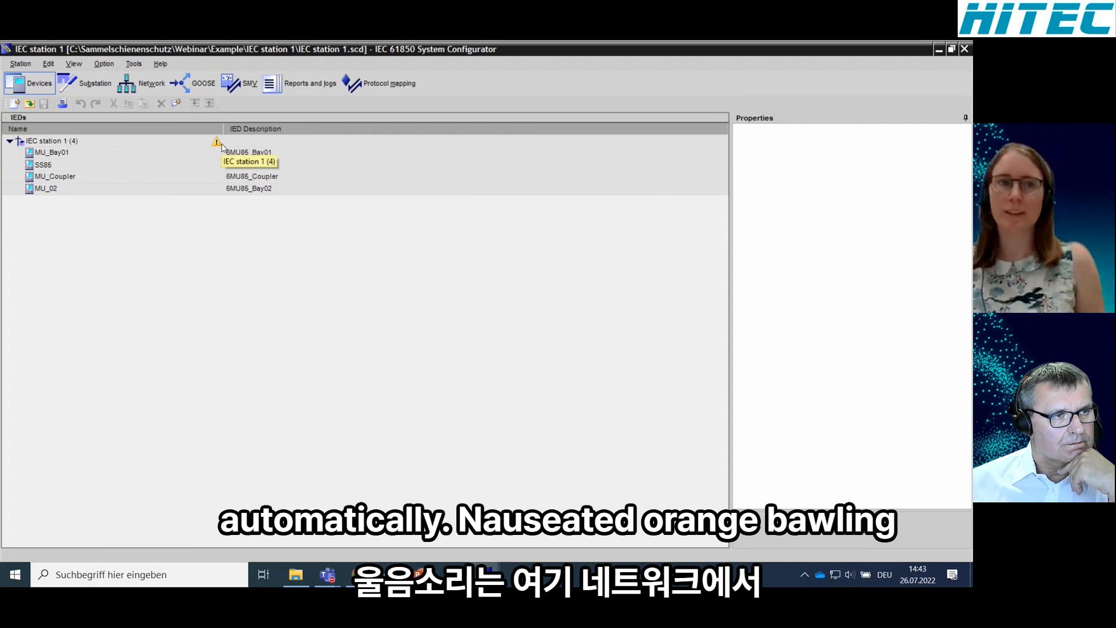
left_click(133, 88)
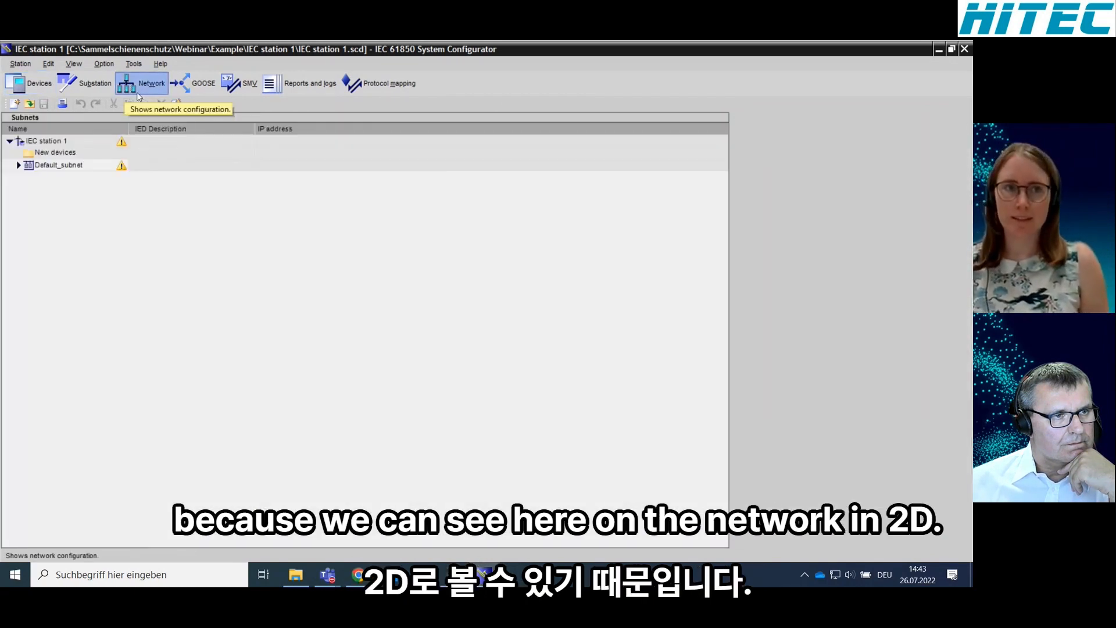
left_click(18, 165)
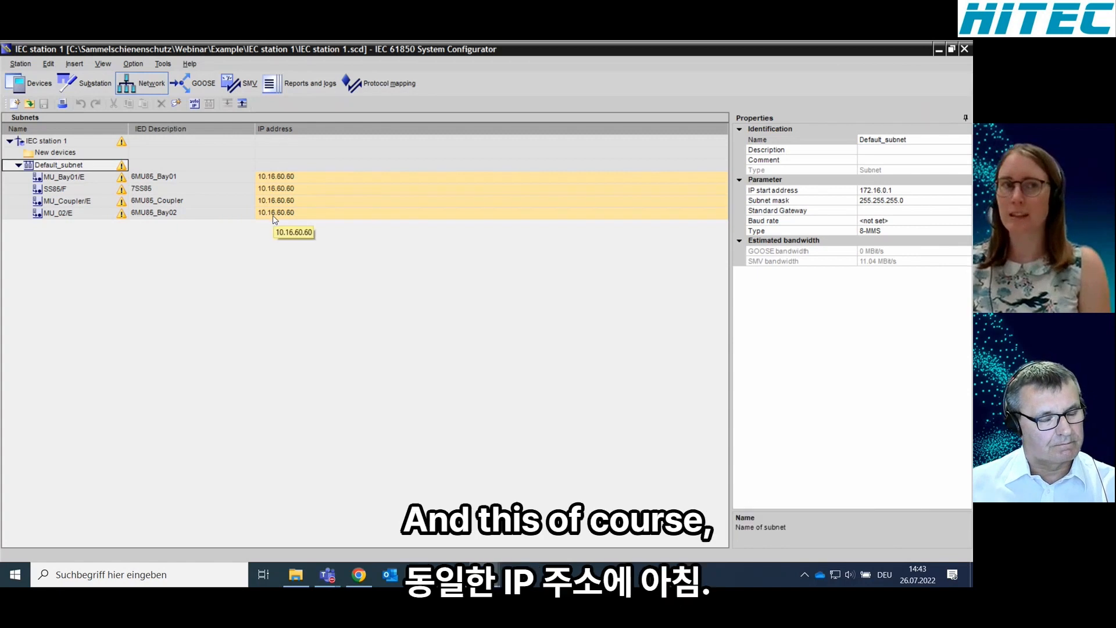
Run automatic addressing on Default_subnet, overwriting all existing IP addresses
right_click(85, 171)
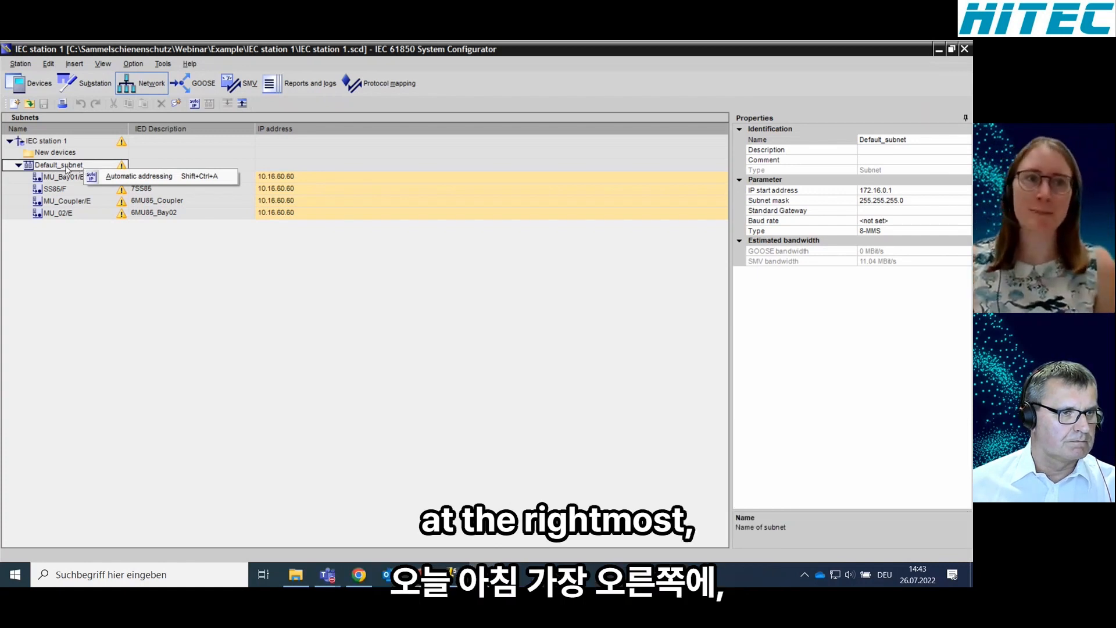
left_click(143, 177)
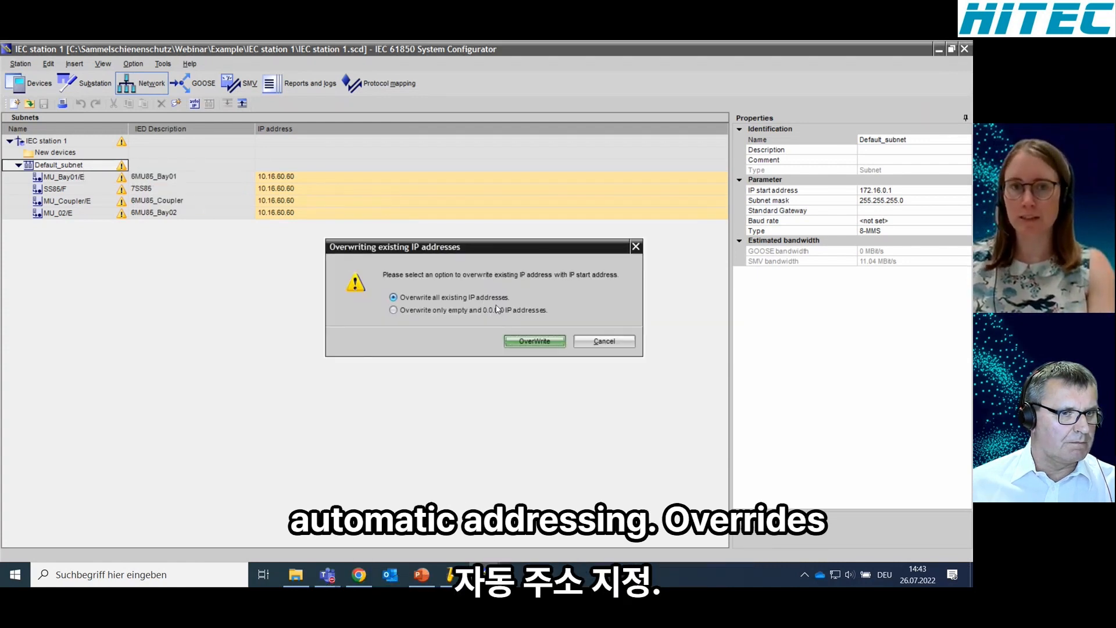
left_click(534, 343)
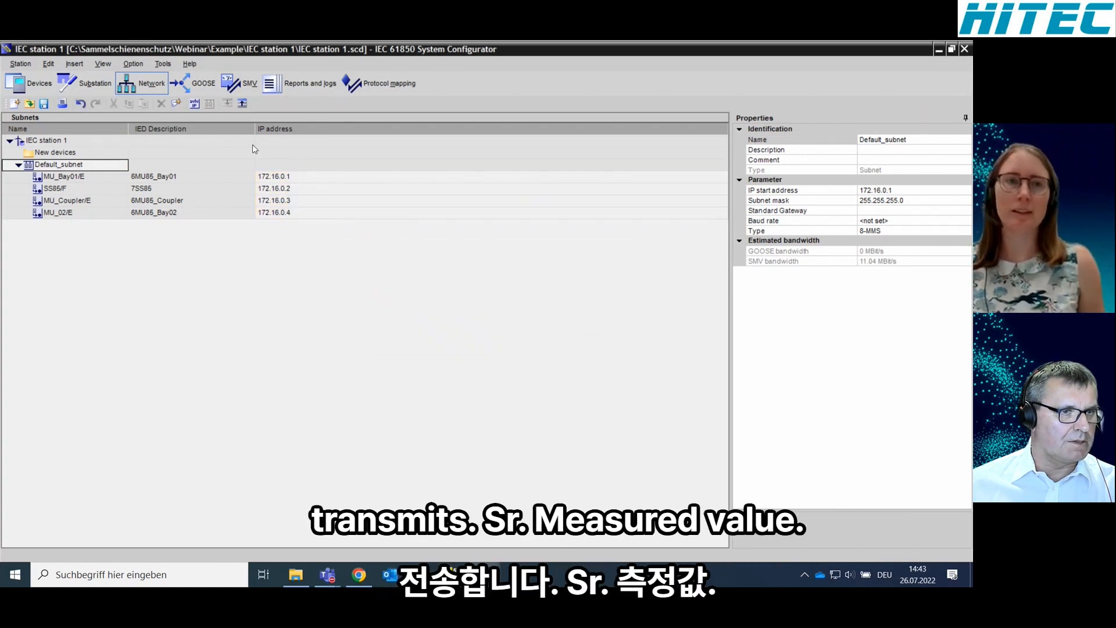
Map the sampled measured values of IEC station 1 to their subscribers using SMV Mapping Through Topology
left_click(244, 88)
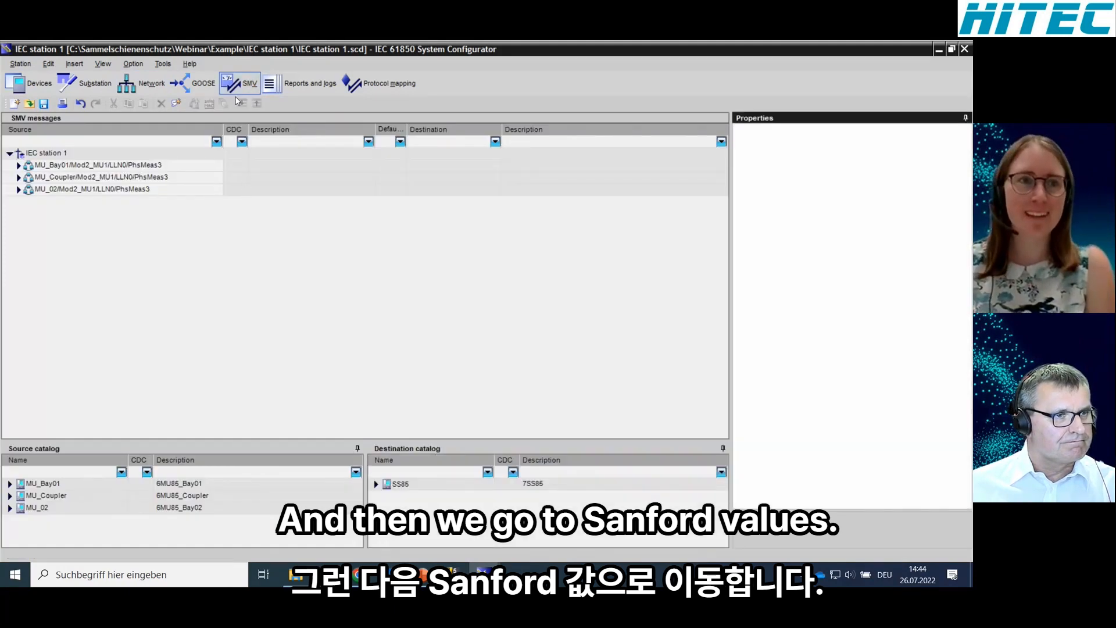
left_click(47, 154)
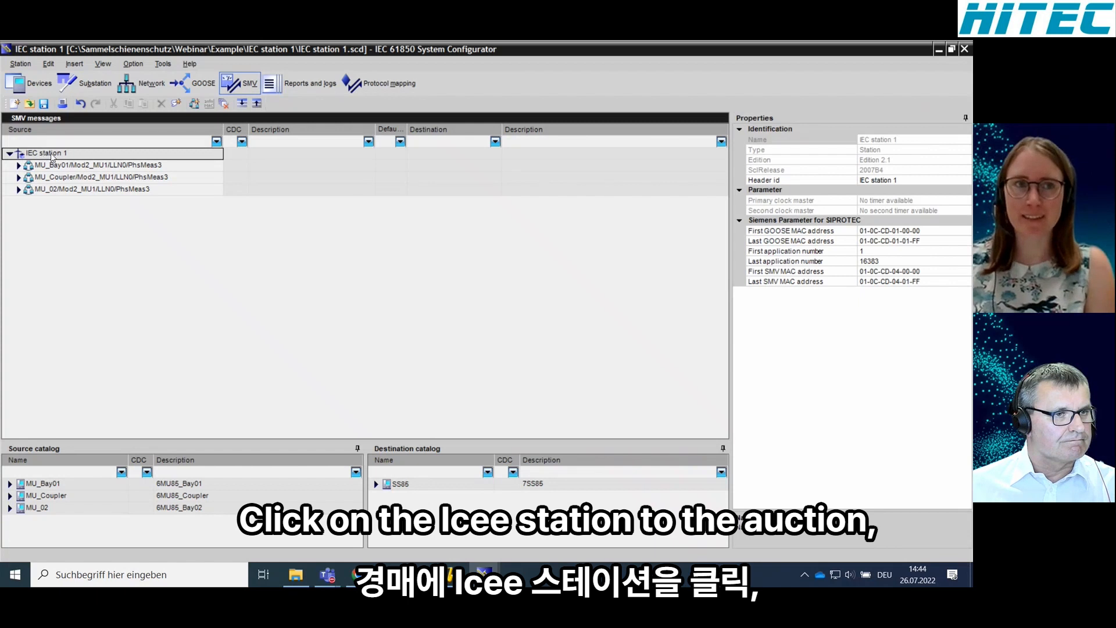
right_click(52, 156)
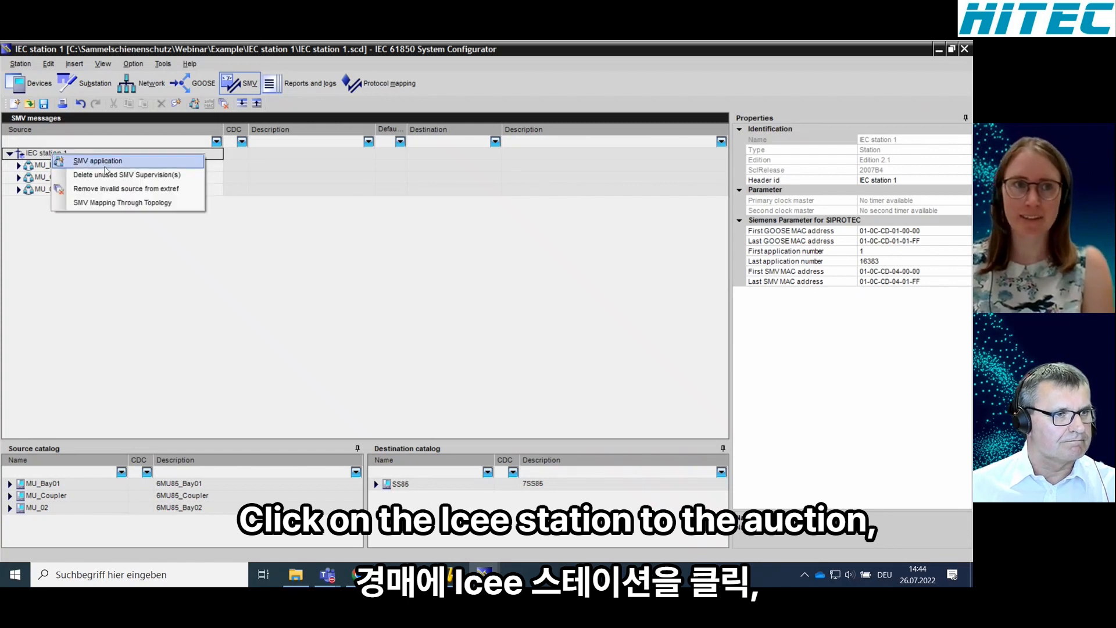
left_click(138, 203)
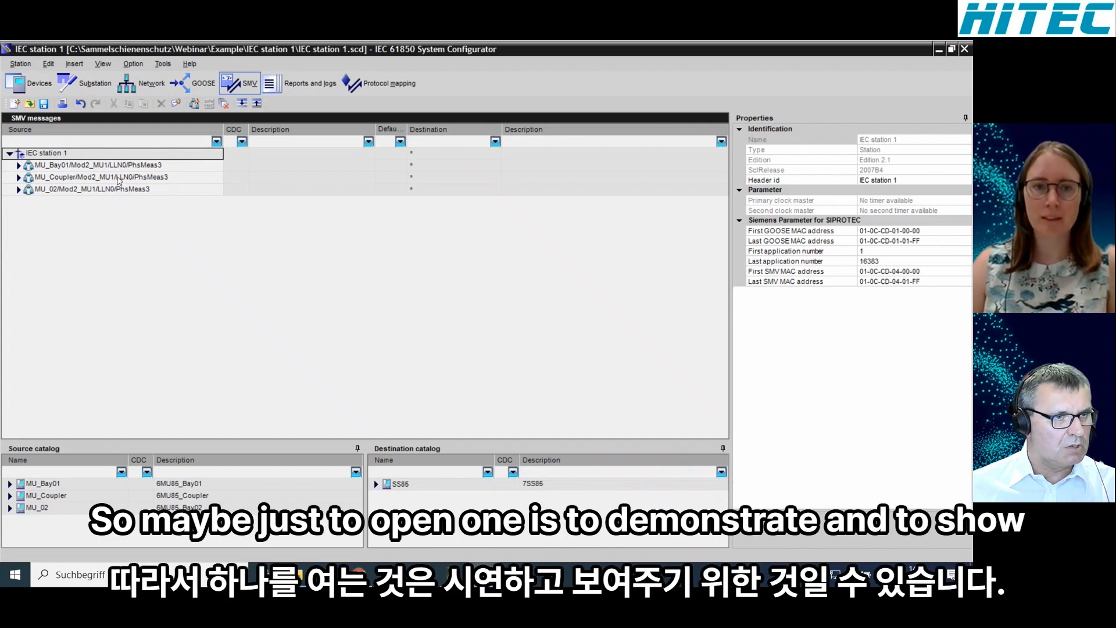
Review the SMV mapping of MU_Bay01's PhsMeas3 stream, then save the station and close the IEC 61850 System Configurator
left_click(19, 165)
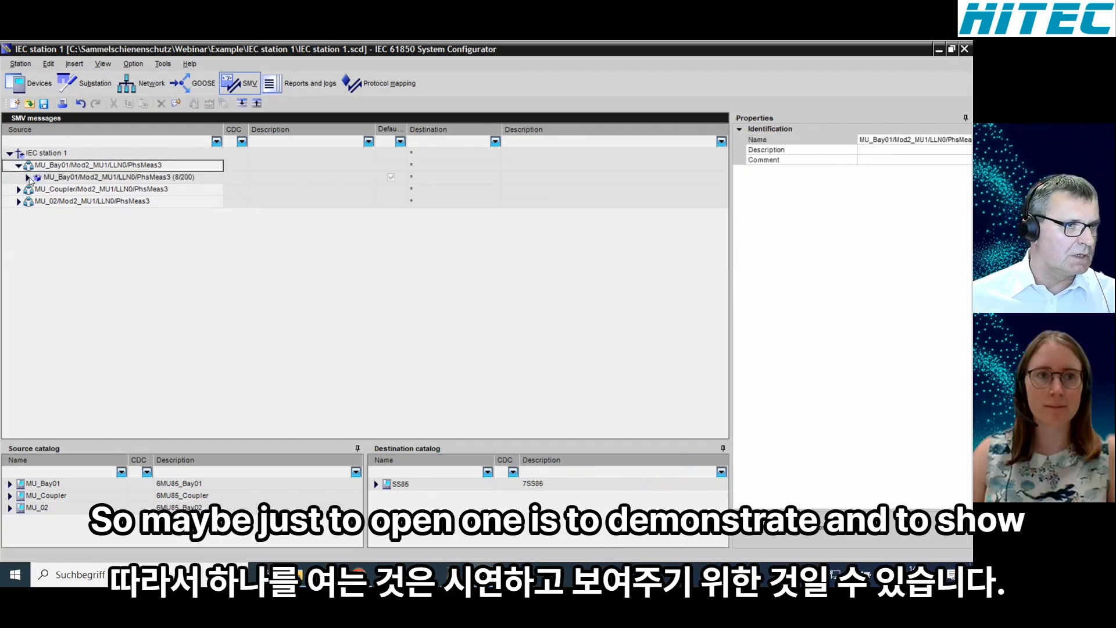
left_click(27, 177)
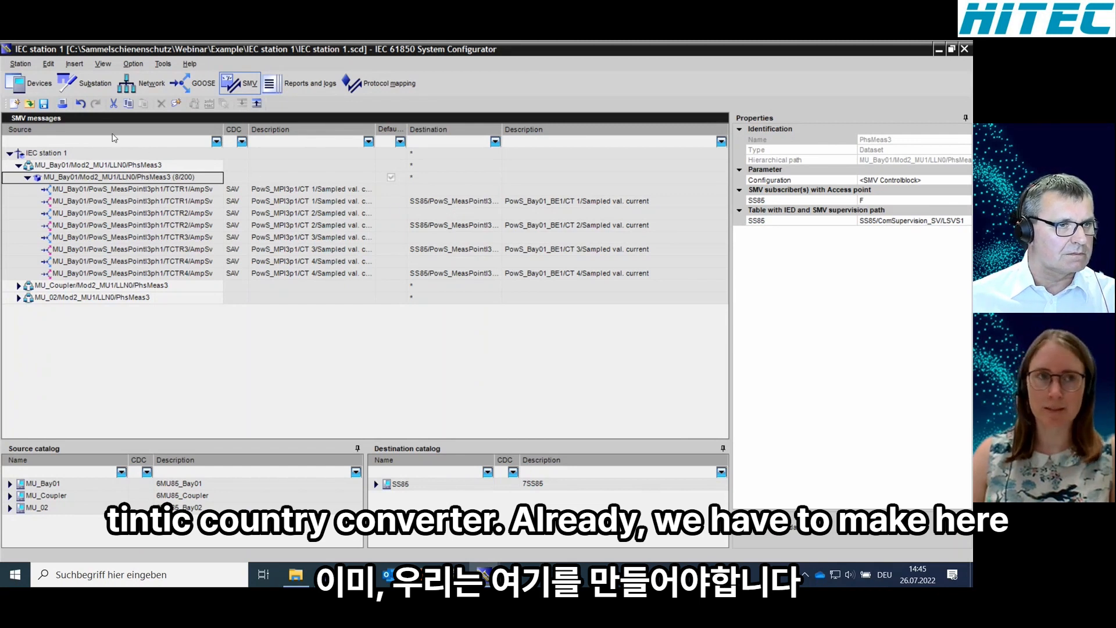
left_click(44, 106)
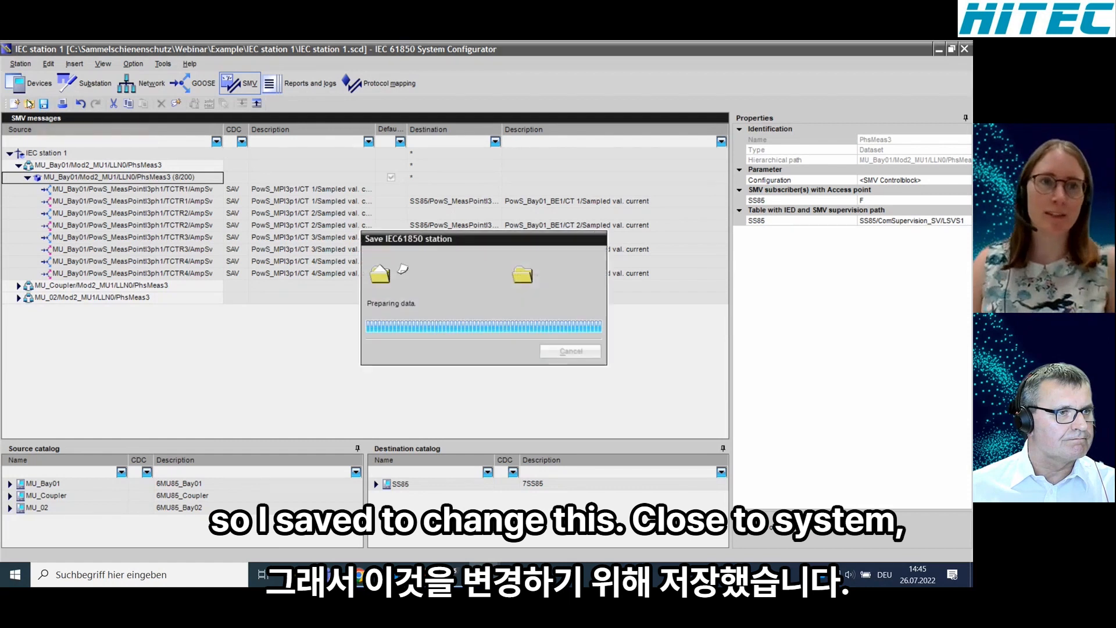
left_click(966, 49)
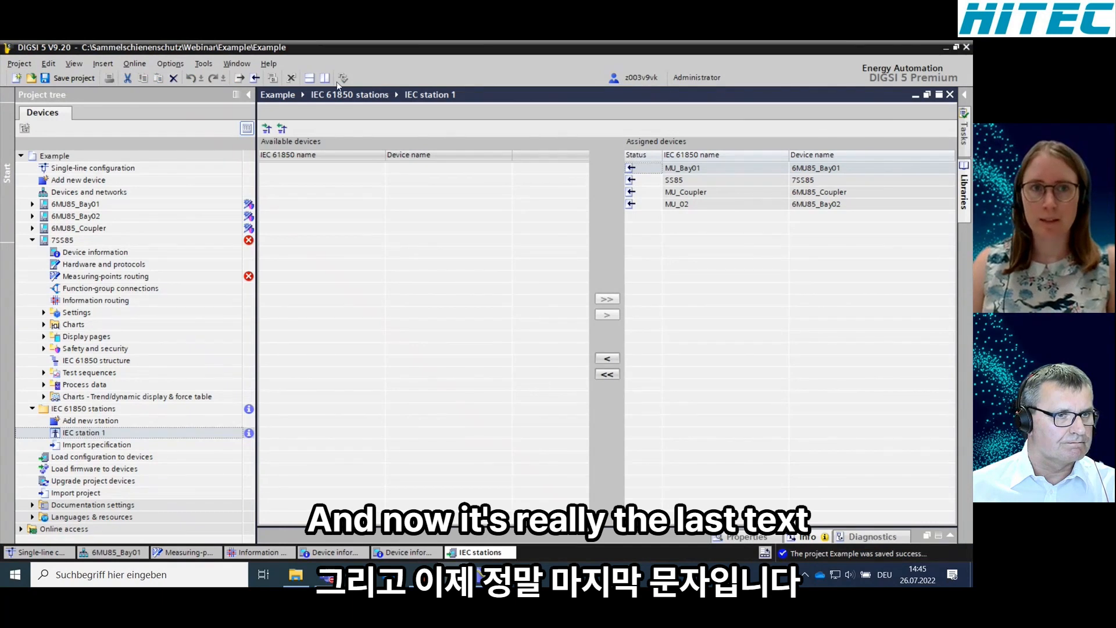
Import the IEC station 1 changes into the DIGSI 5 project, adapting the secondary values of the 7SS85, and save the project
left_click(282, 129)
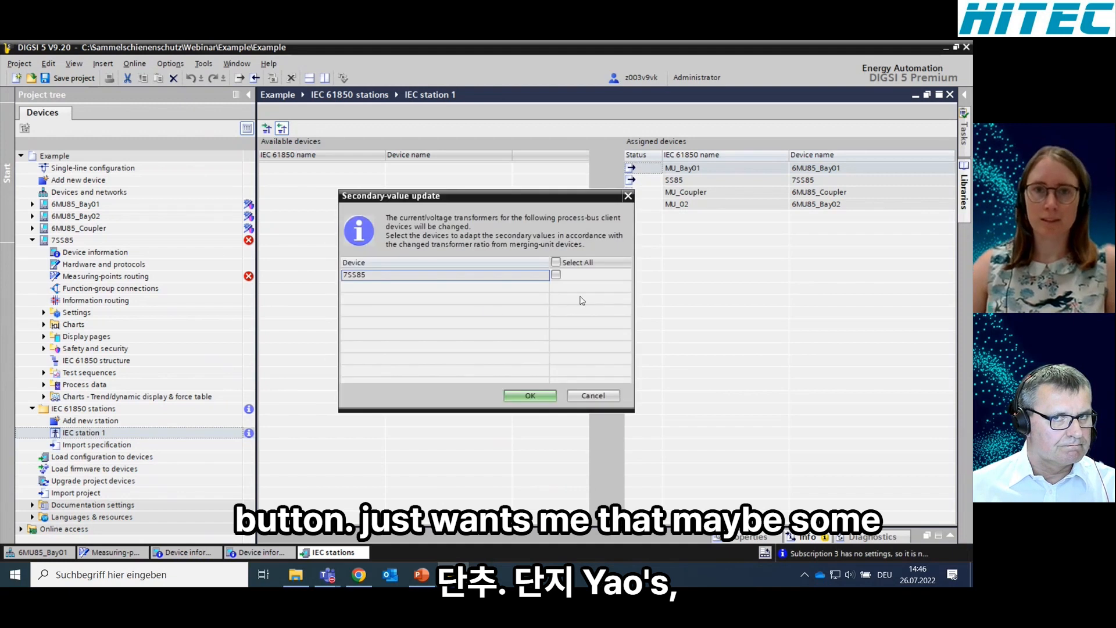
left_click(556, 275)
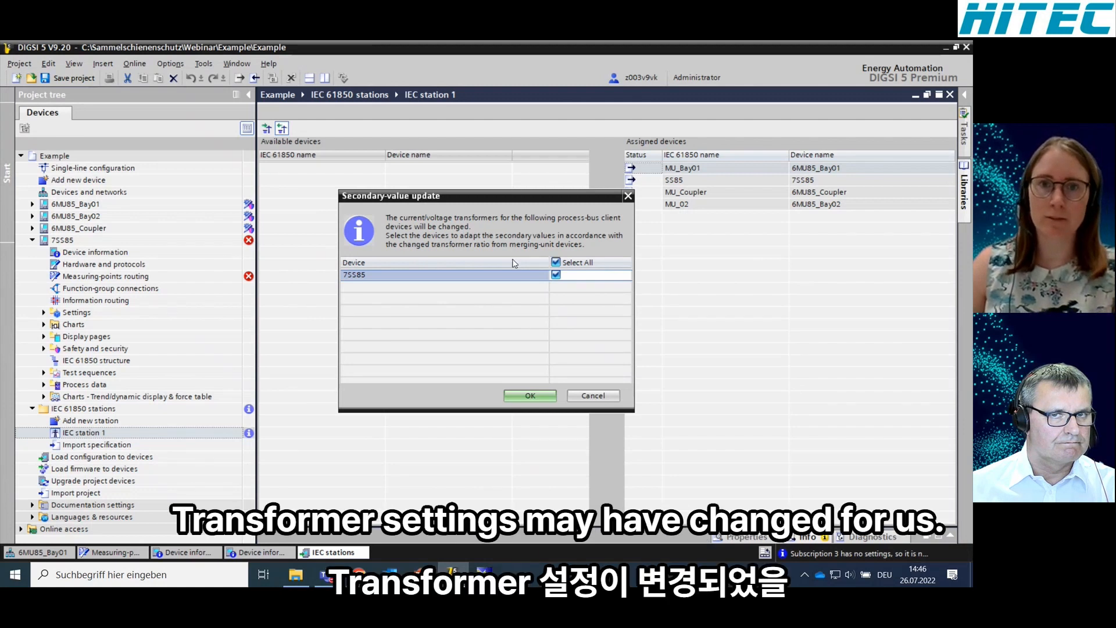
left_click(536, 396)
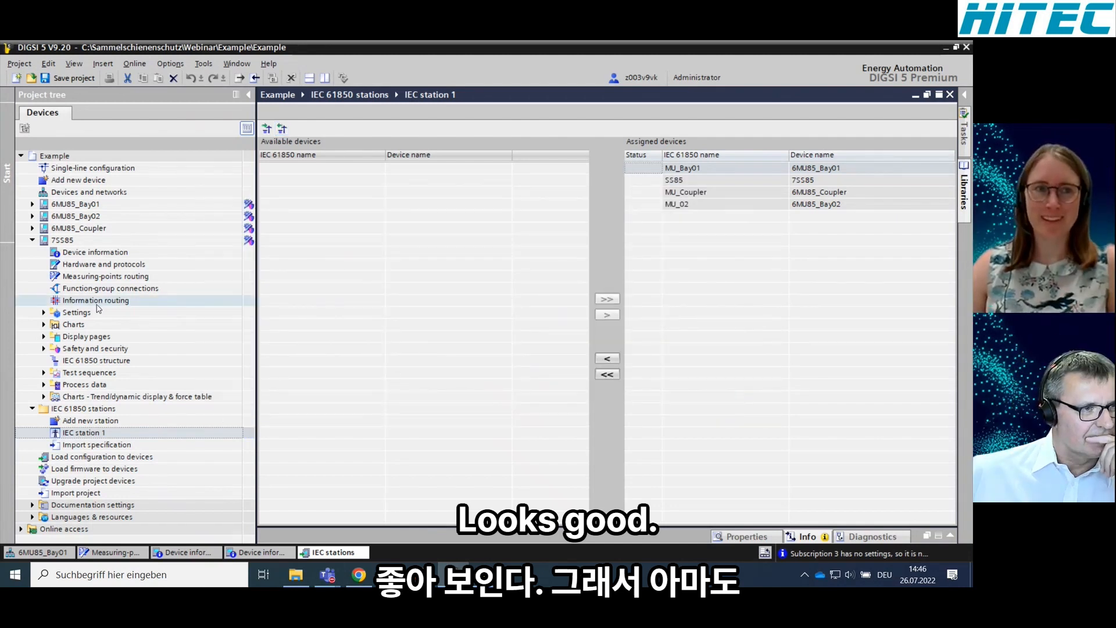
key("ctrl+s")
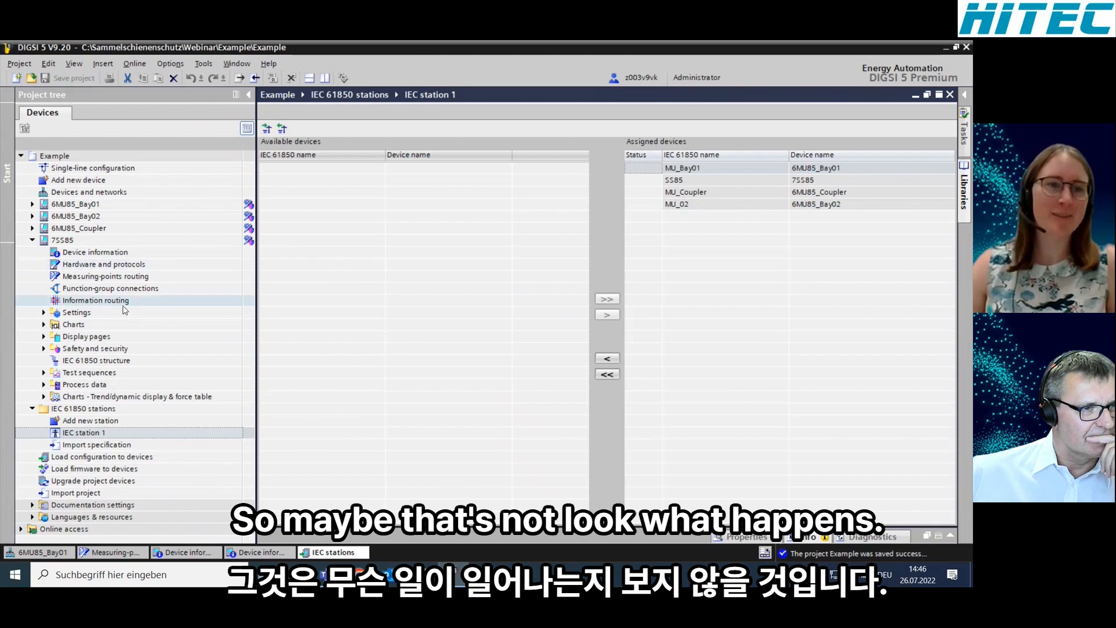
Examine the out-of-service signals of measuring point Bay01_BE1 and of Bay01's General block in the 7SS85 information routing
double_click(119, 301)
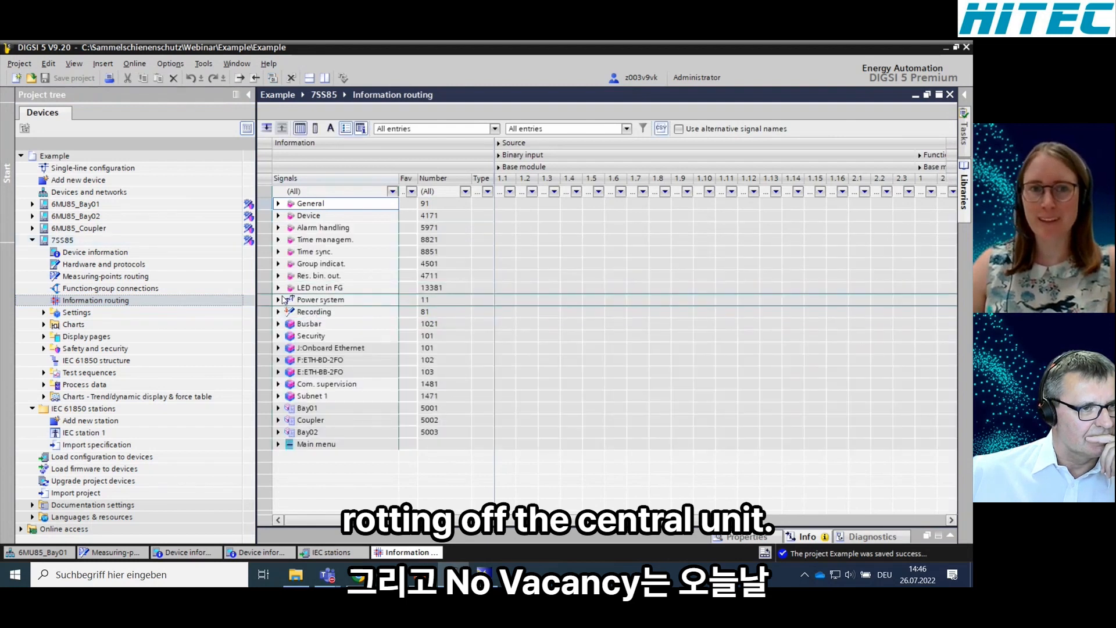
left_click(279, 300)
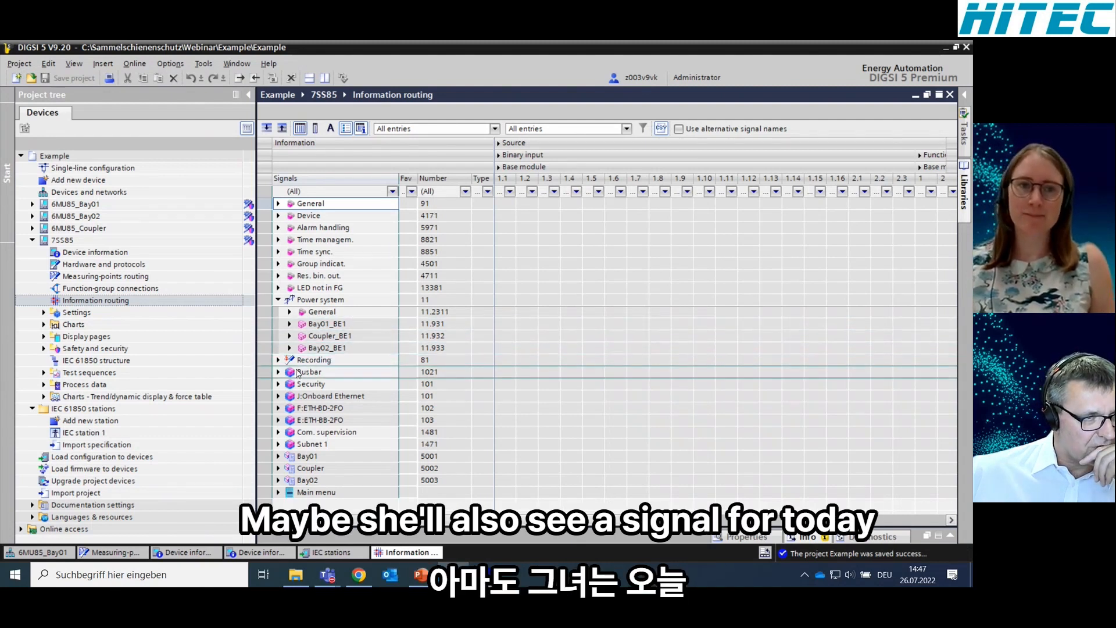
left_click(290, 324)
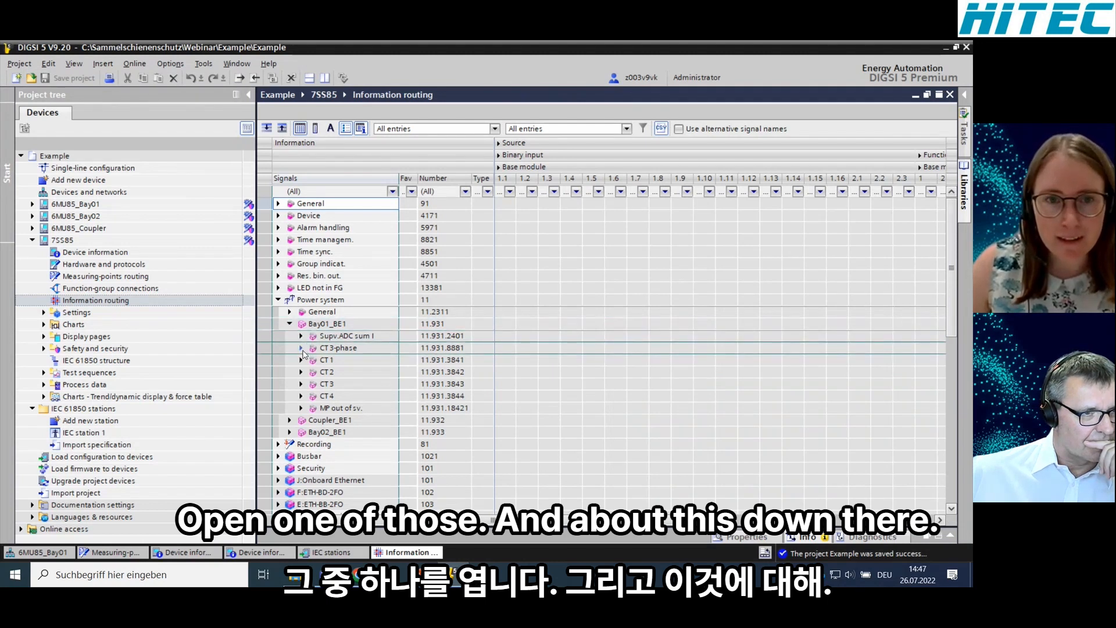
left_click(303, 408)
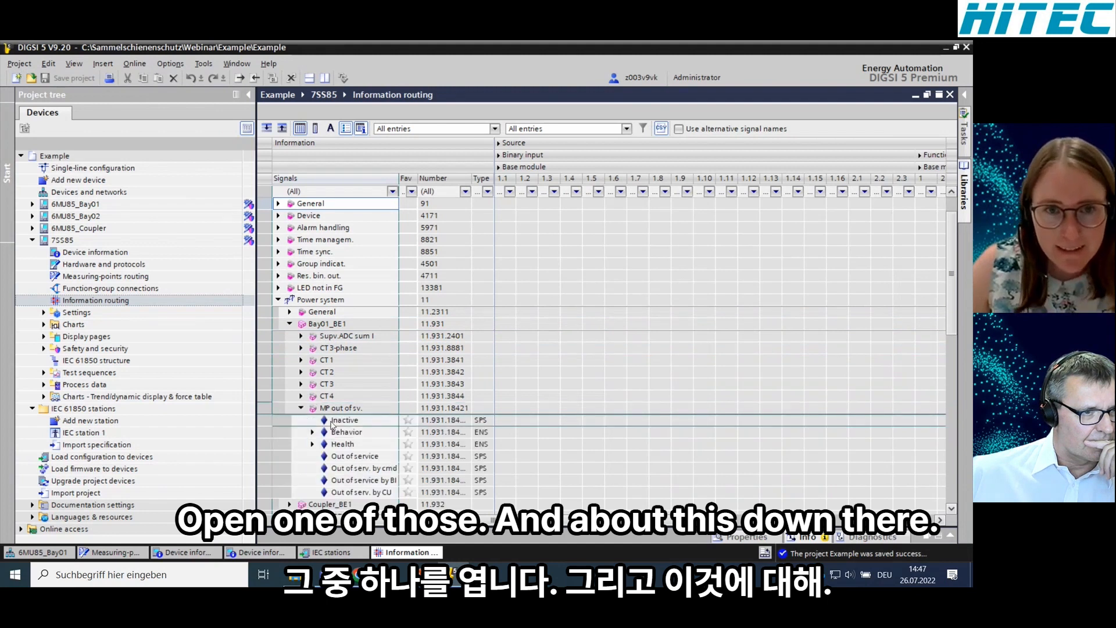
scroll(336, 422, "down", 2)
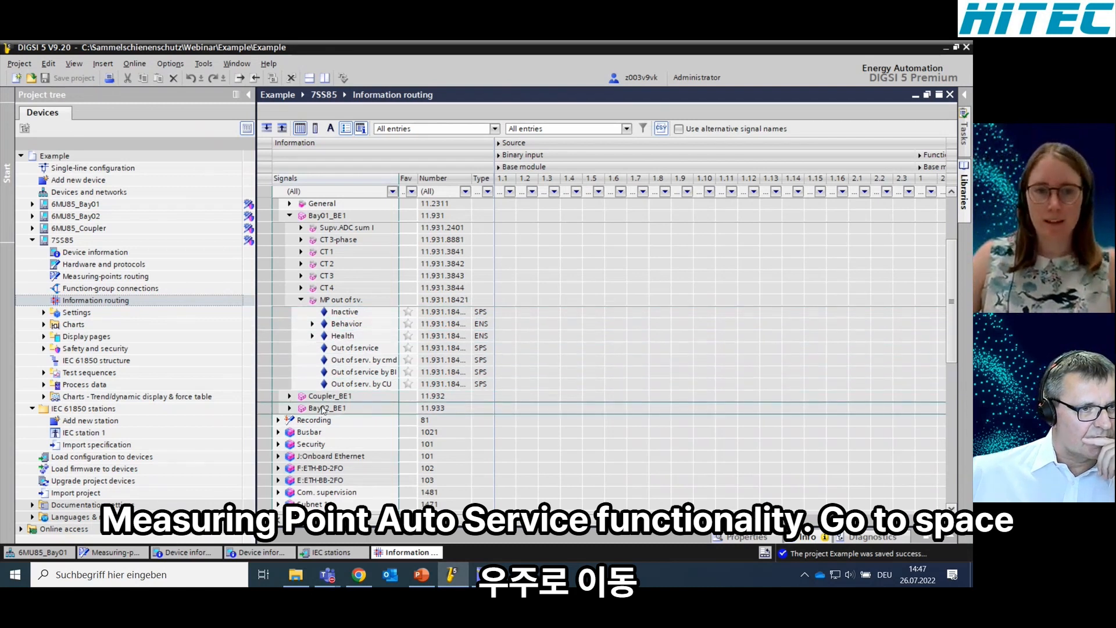
scroll(348, 396, "down", 4)
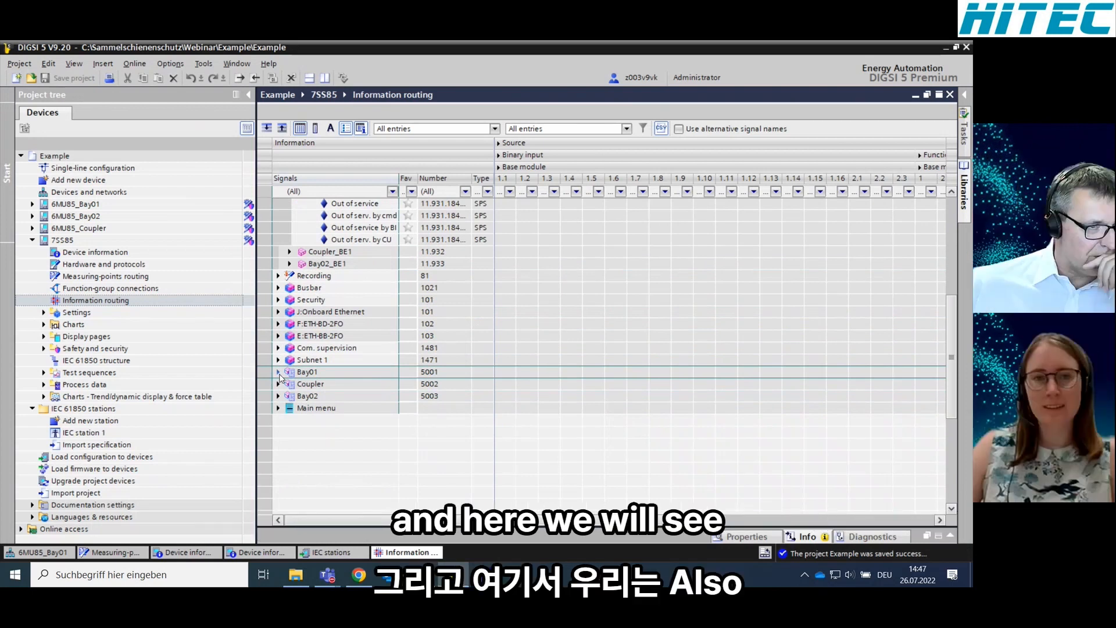
left_click(279, 375)
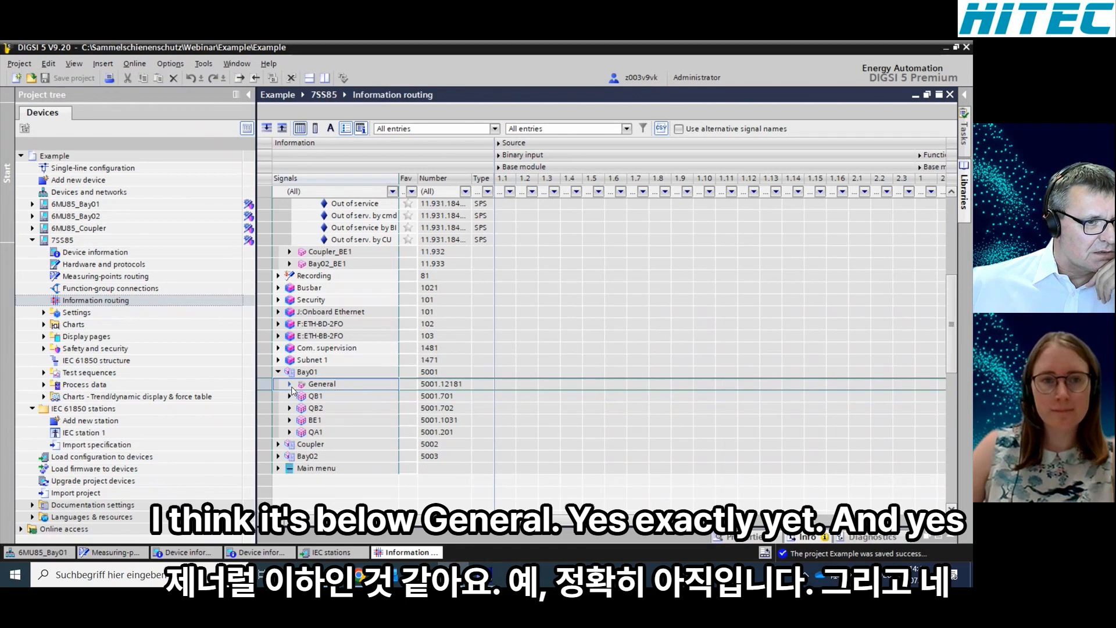
left_click(289, 384)
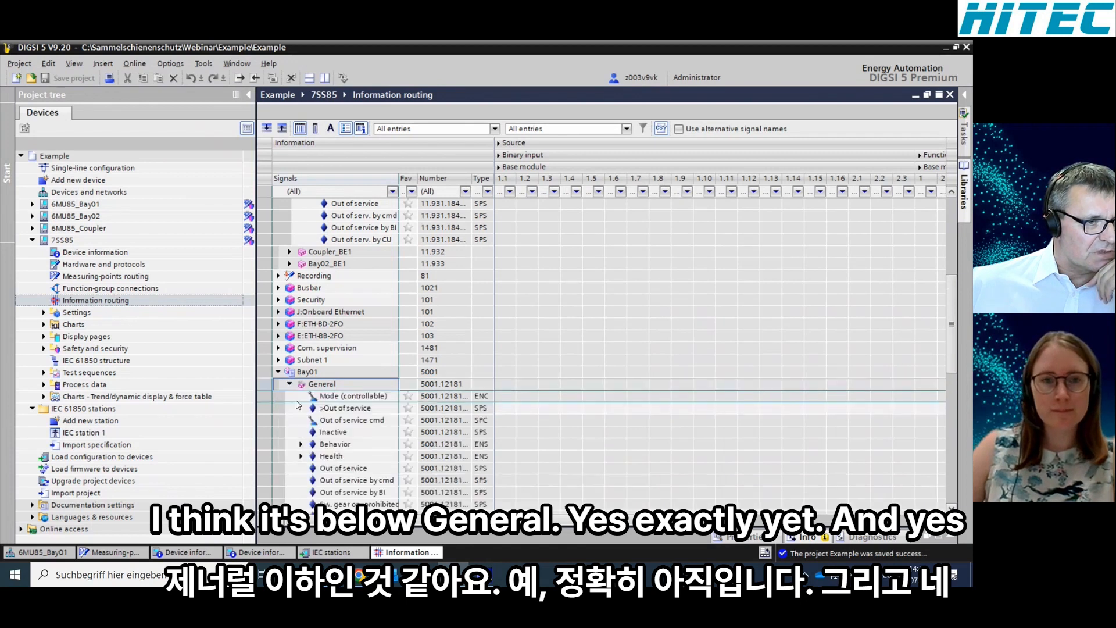
scroll(328, 410, "down", 1)
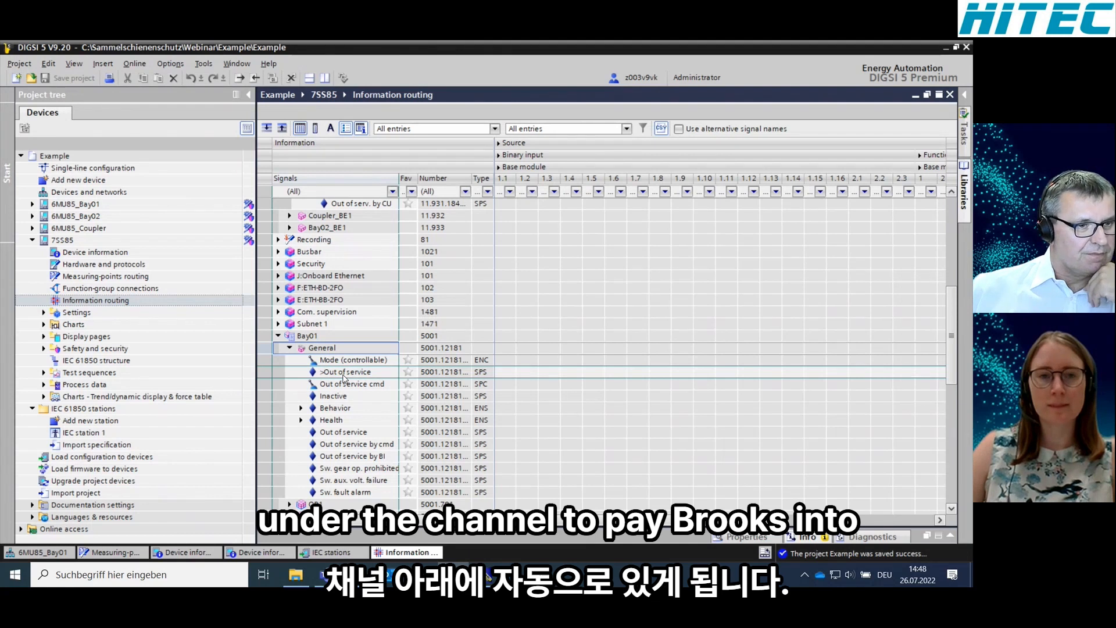
left_click(289, 348)
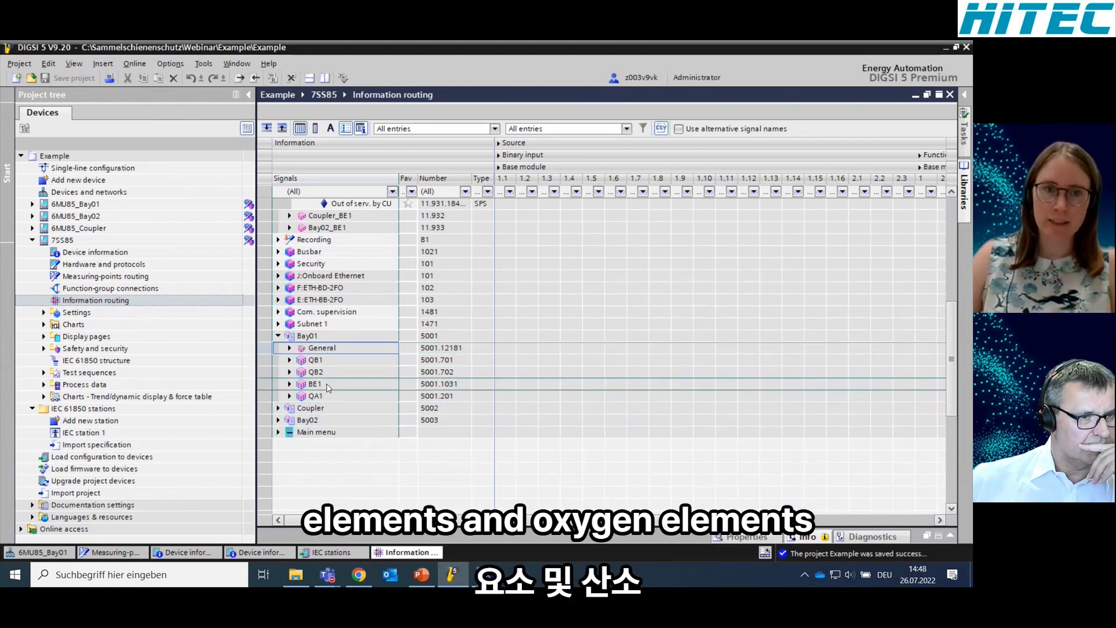
Examine Bay01's QB2 disconnector and QA1 circuit-breaker functions, including the 50BF Ad.CBF 1 signals, in the information routing
left_click(289, 372)
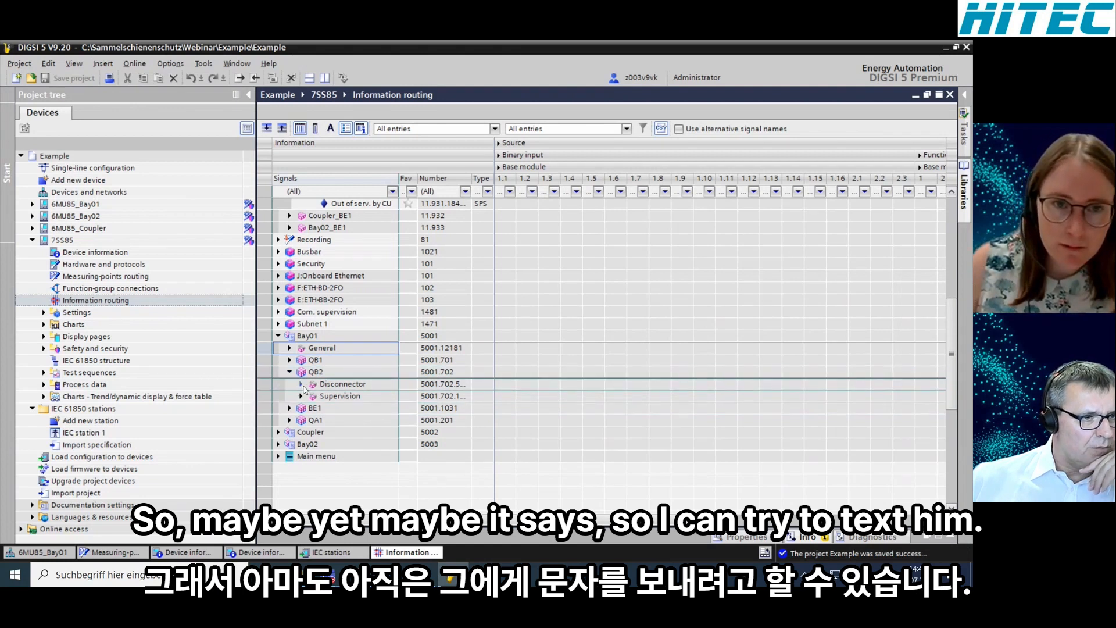
left_click(290, 420)
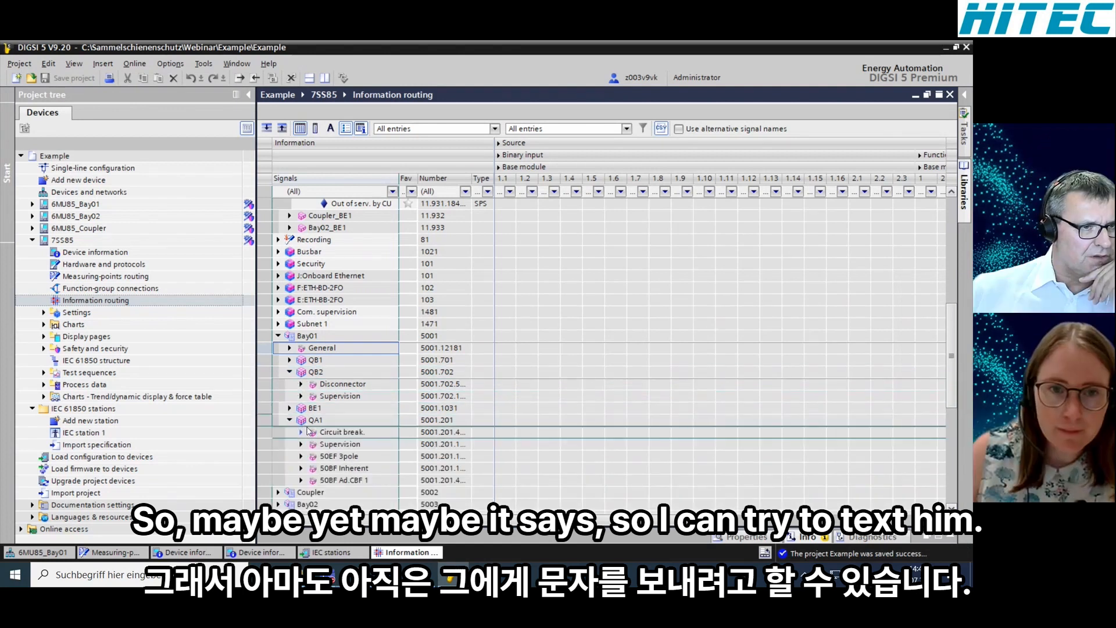
scroll(297, 423, "down", 1)
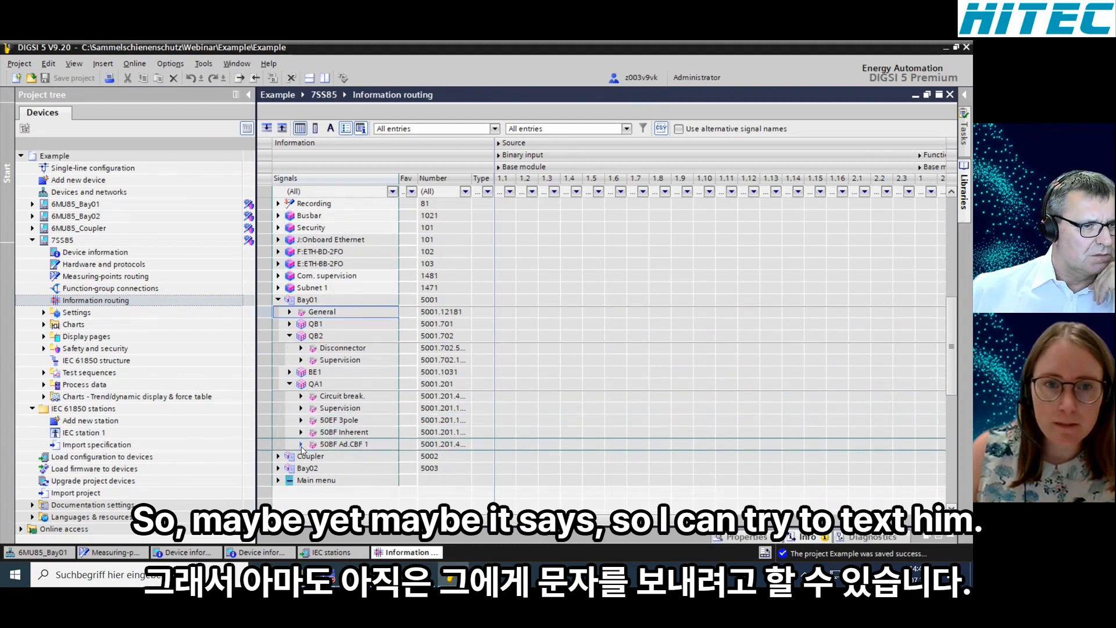
left_click(302, 445)
scroll(329, 373, "down", 2)
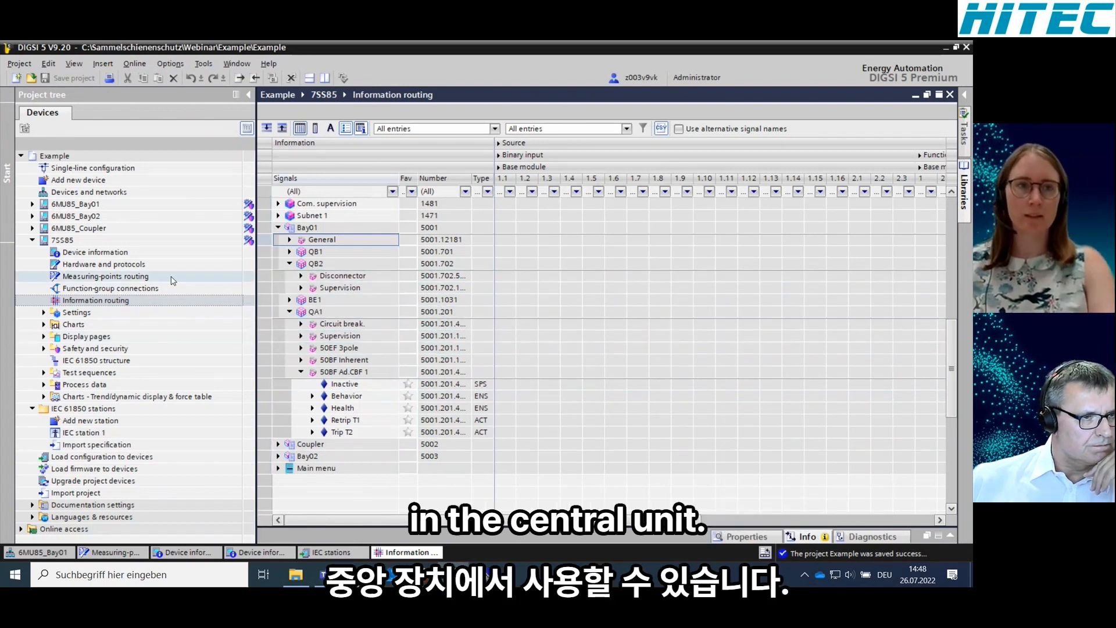
Review the SMV stream settings in the merging-unit routing of the 6MU85_Coupler
left_click(33, 228)
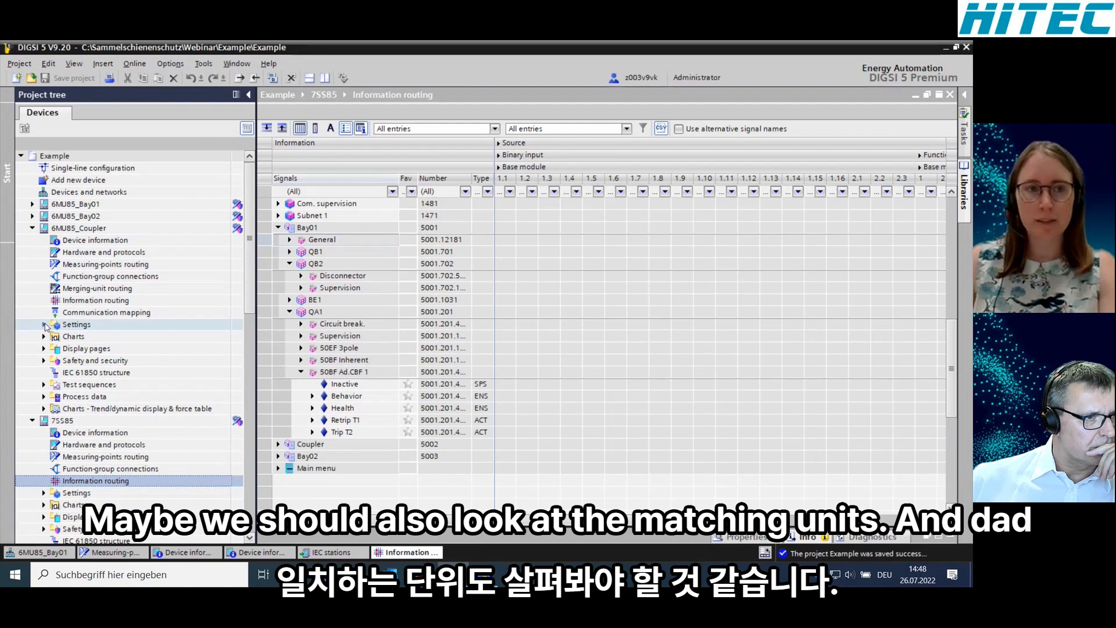
double_click(87, 289)
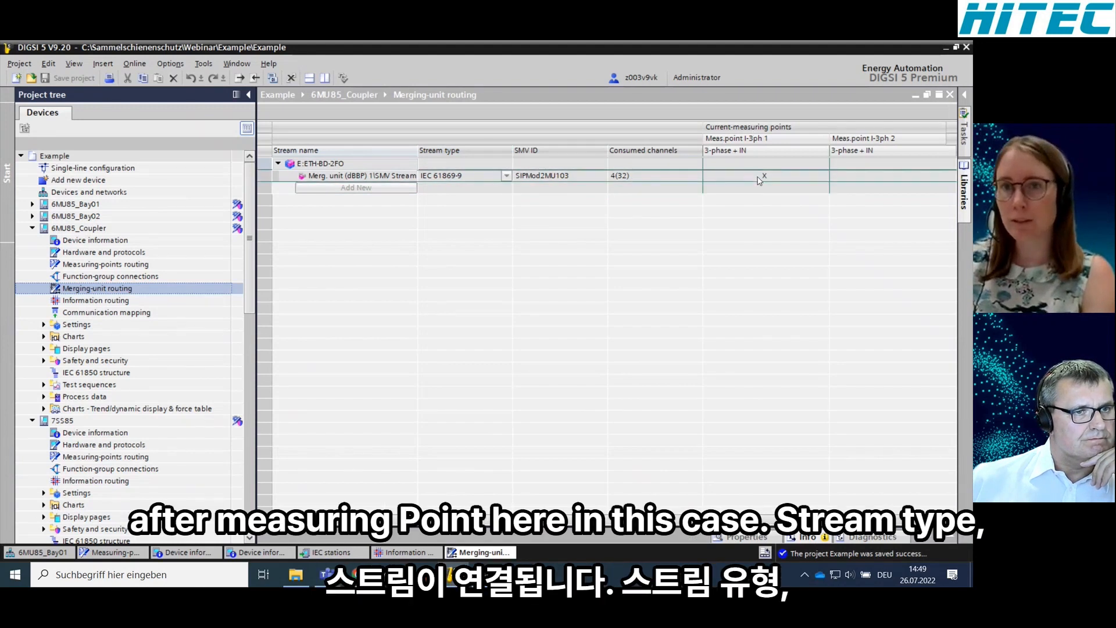
left_click(454, 181)
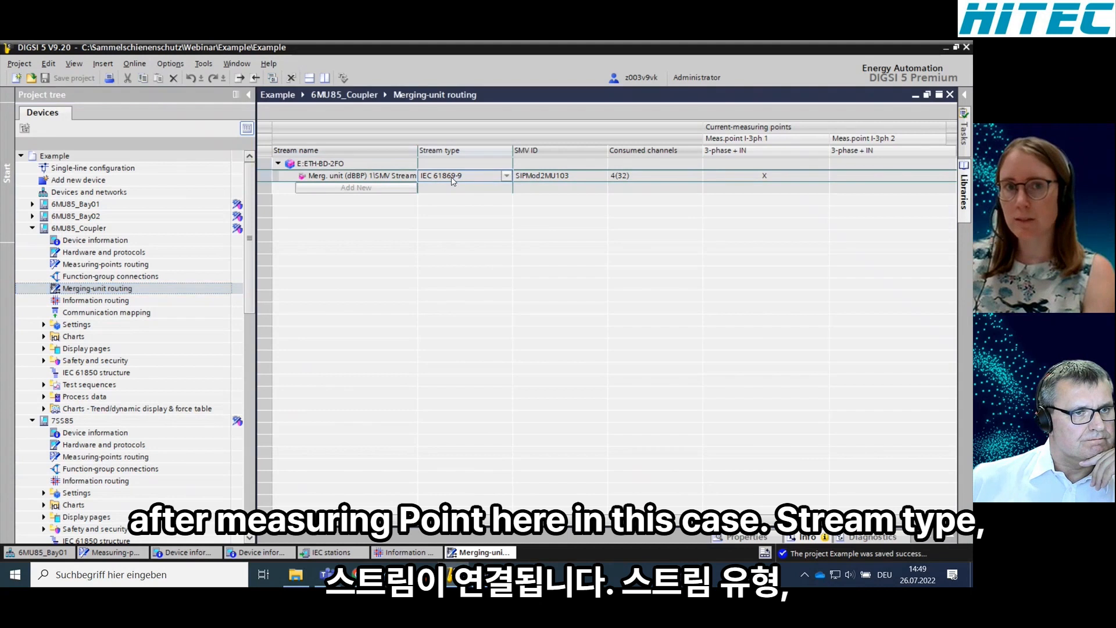
left_click(755, 539)
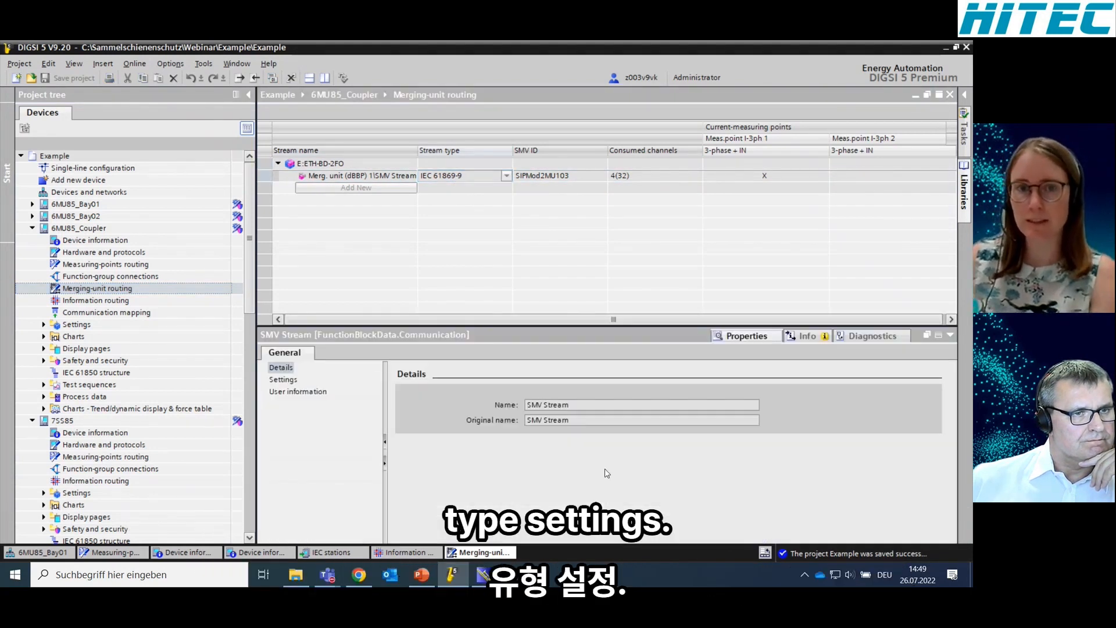
left_click(283, 379)
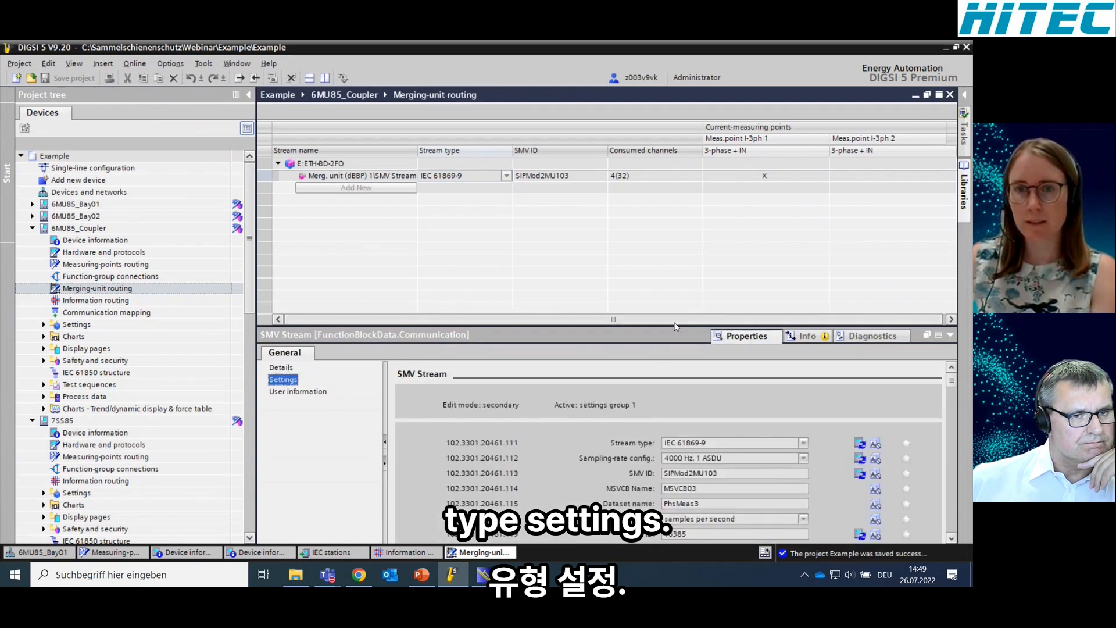
left_click_drag(677, 327, 669, 240)
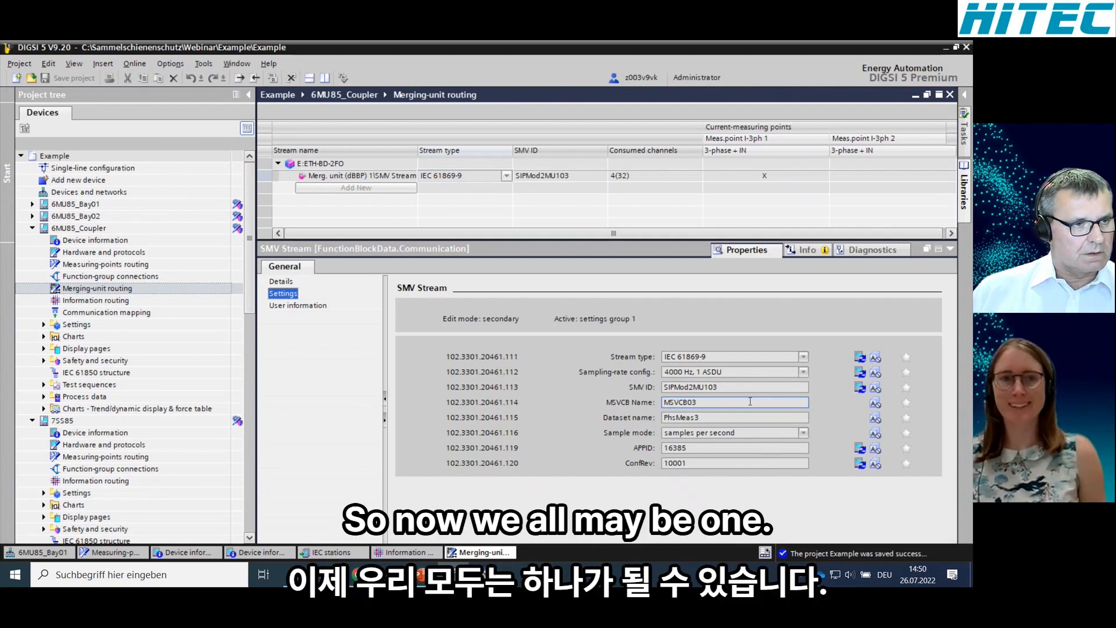
left_click(952, 249)
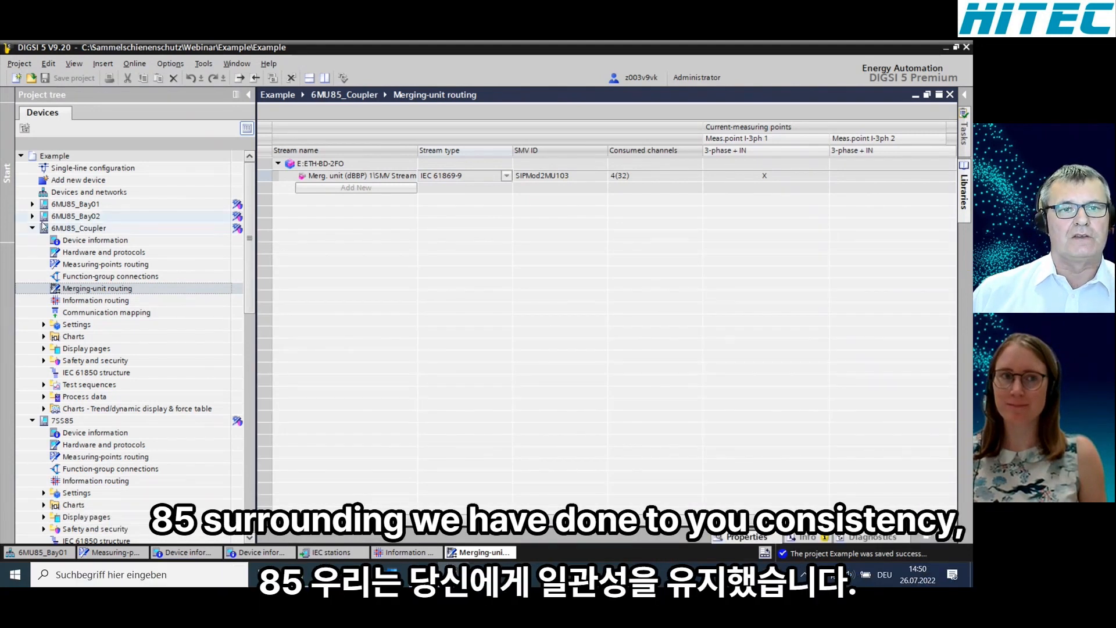
Review the 7SS85 power-system settings for measuring point Bay01_BE1 and open the General power-system settings
left_click(33, 228)
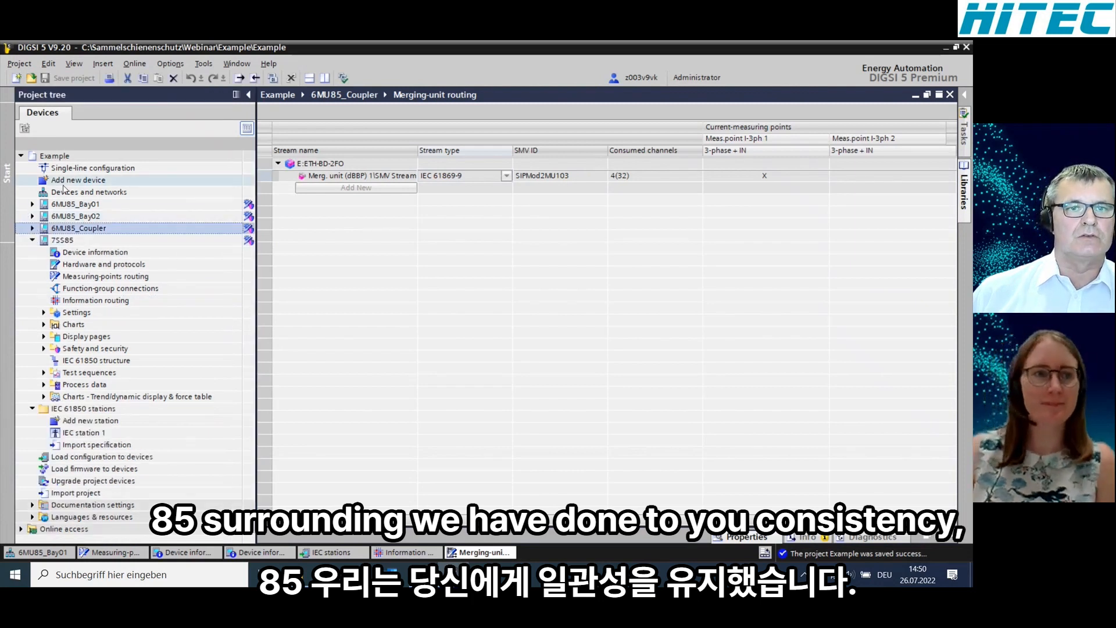
left_click(43, 313)
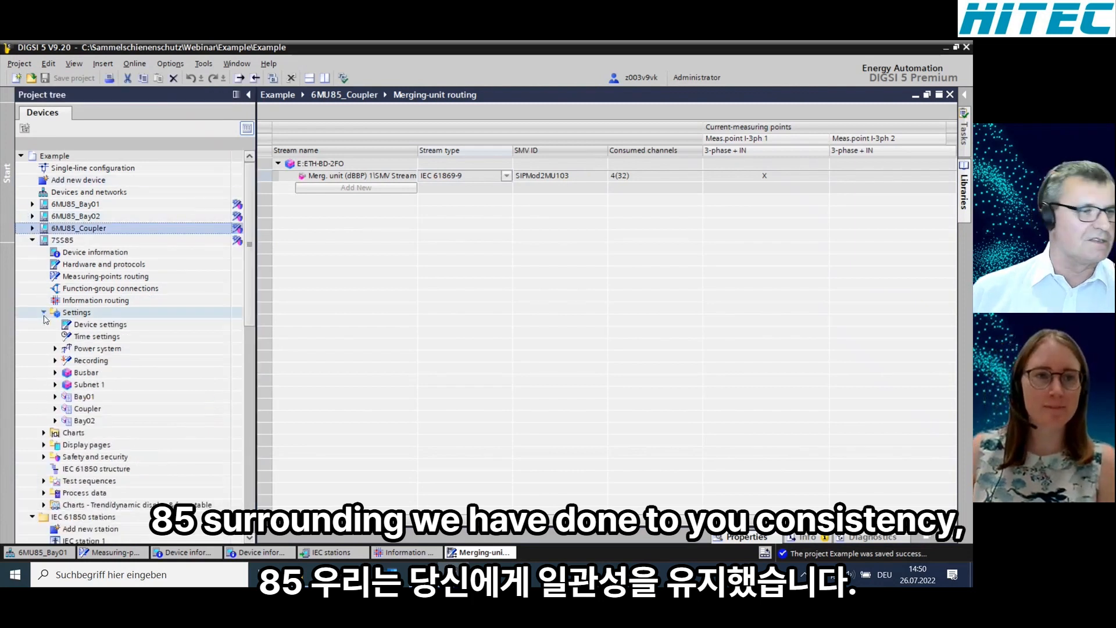
scroll(53, 329, "down", 1)
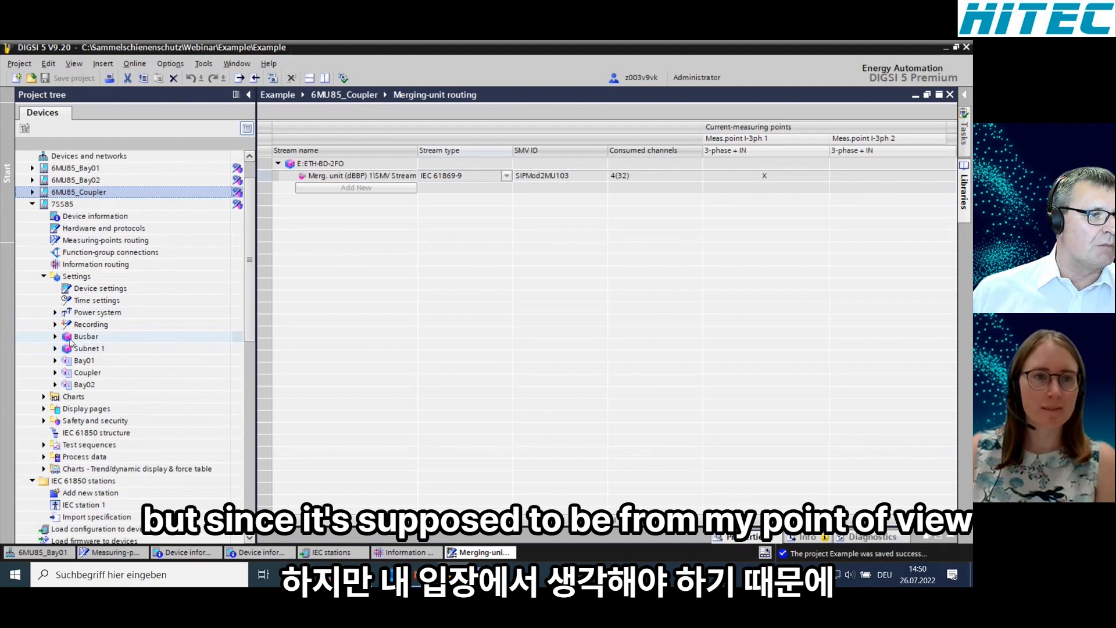
left_click(56, 313)
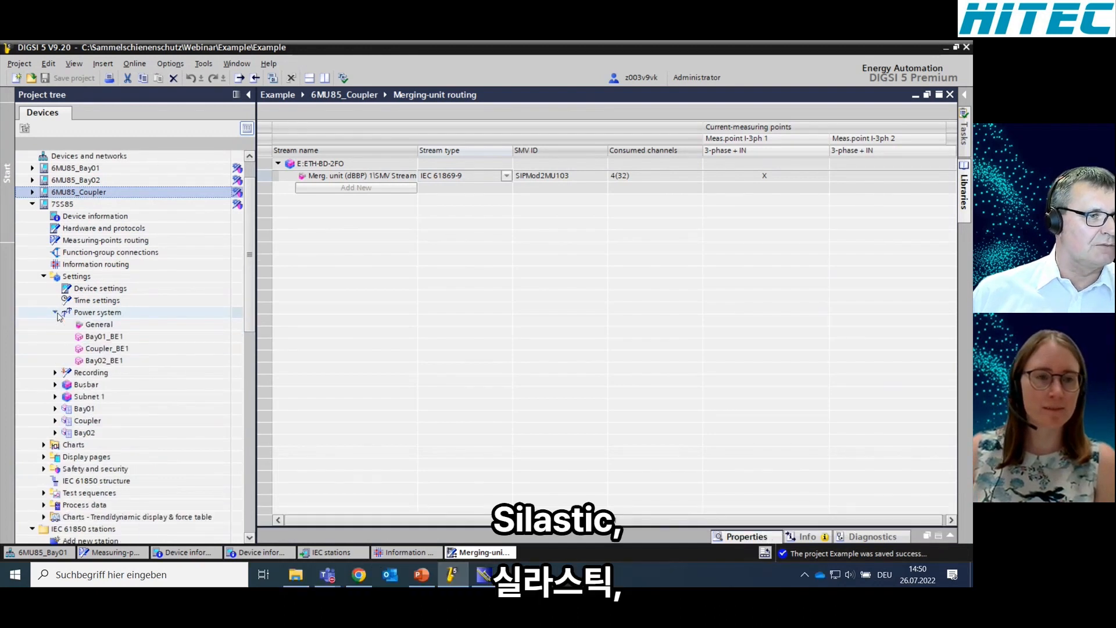
left_click(106, 347)
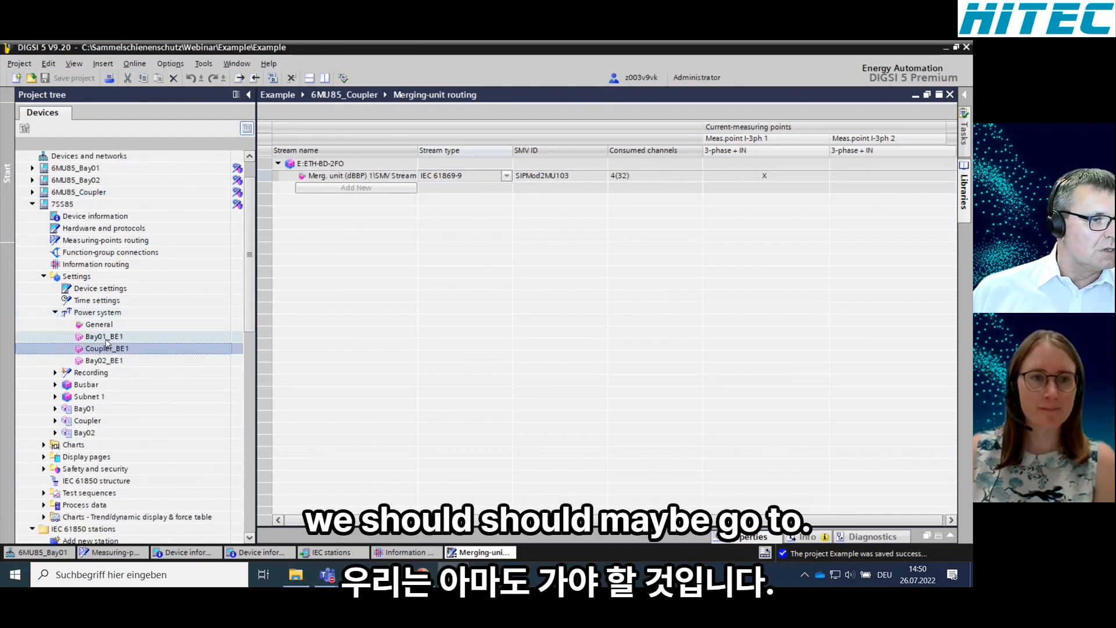
double_click(105, 338)
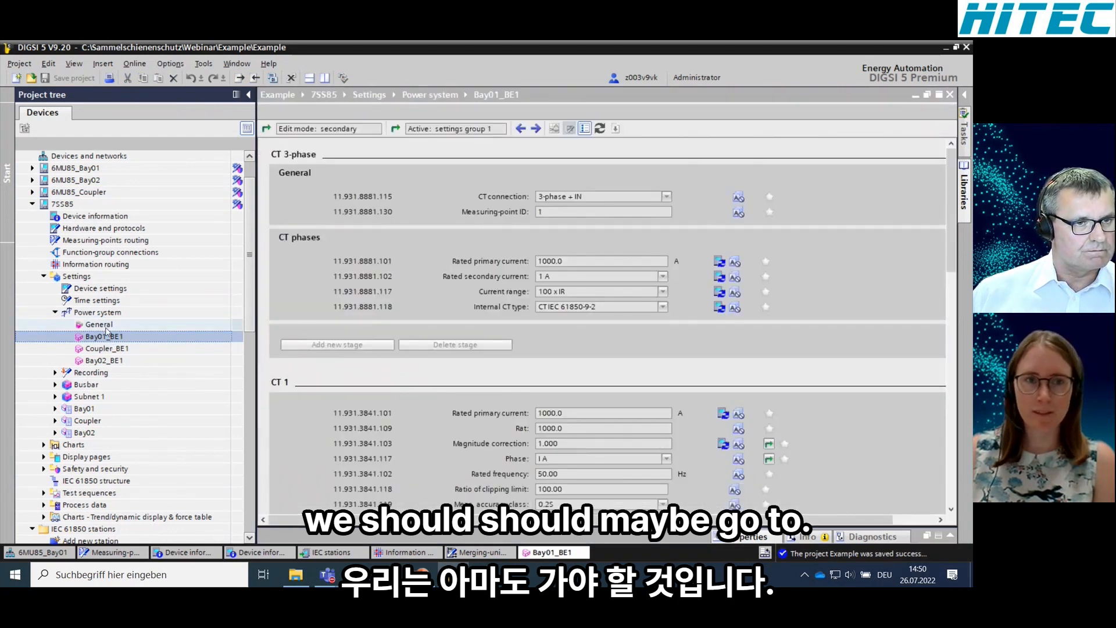
left_click(106, 329)
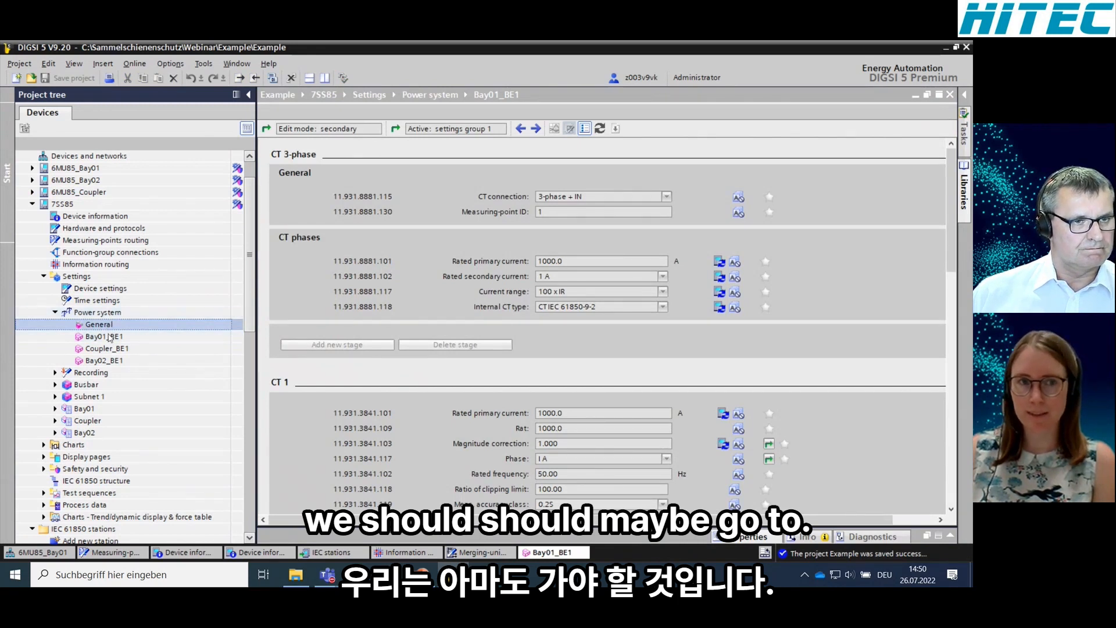
left_click(112, 337)
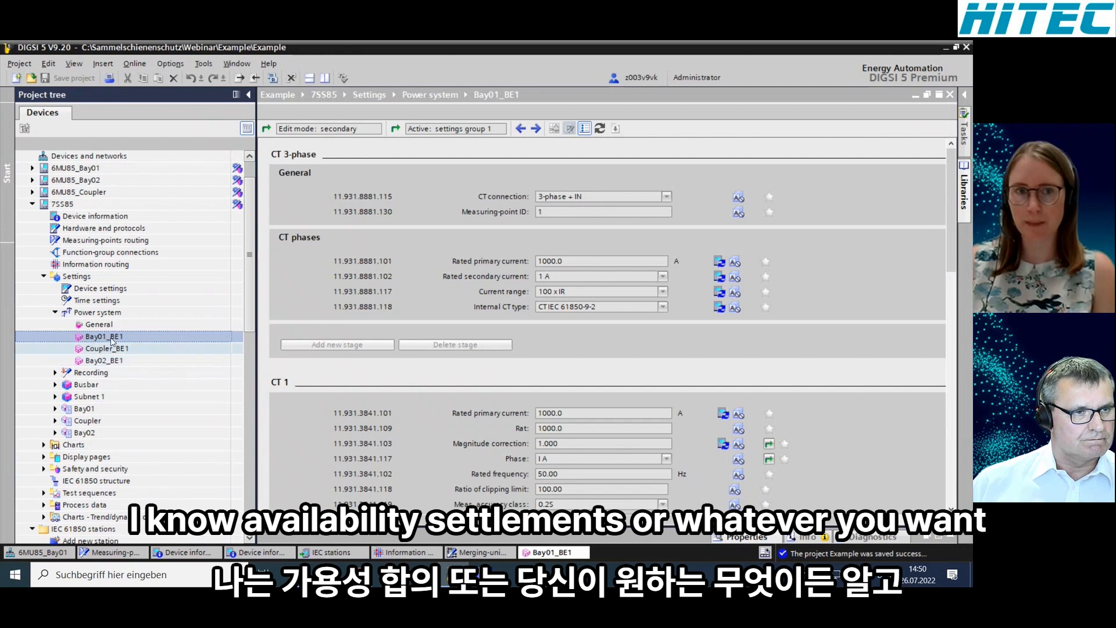
double_click(100, 326)
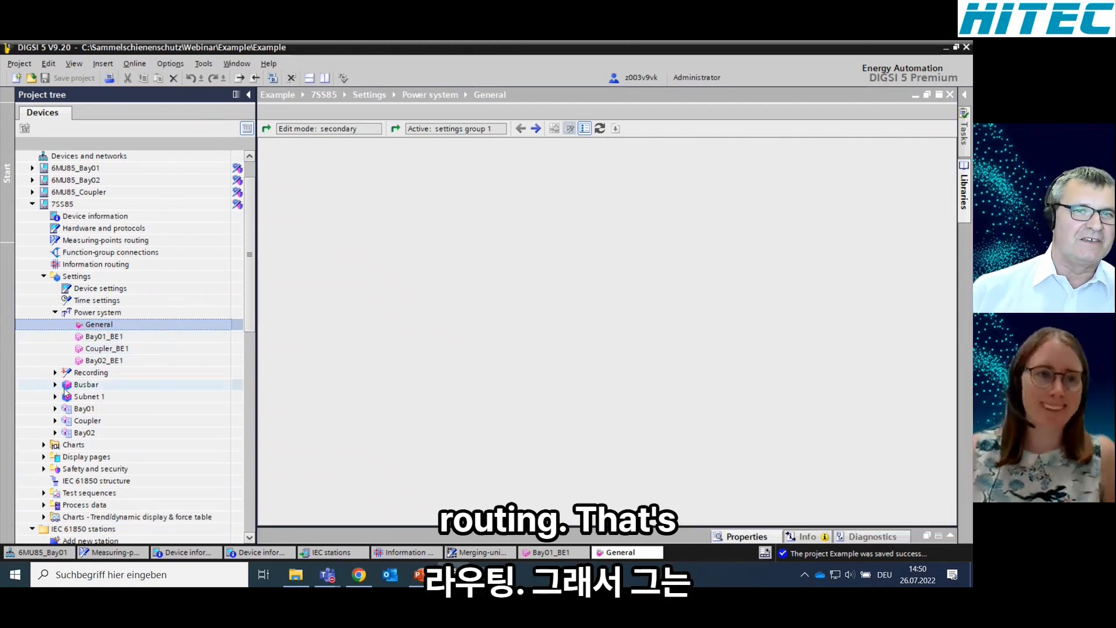
Open the measuring-points routing of the 7SS85 and display the properties for the current-measuring points
double_click(88, 241)
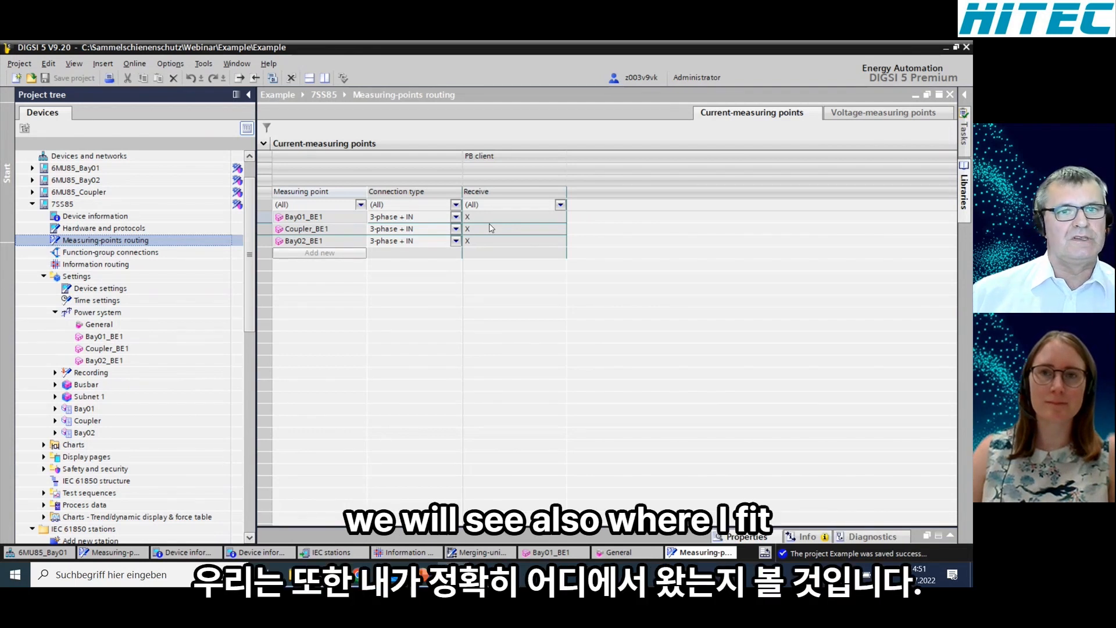
left_click(748, 537)
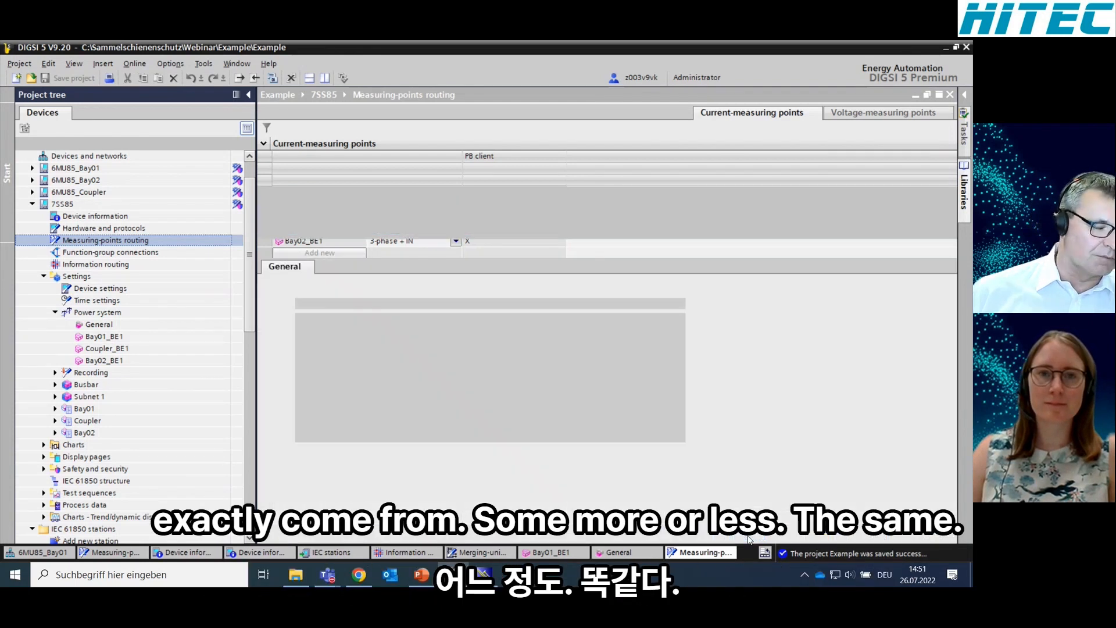